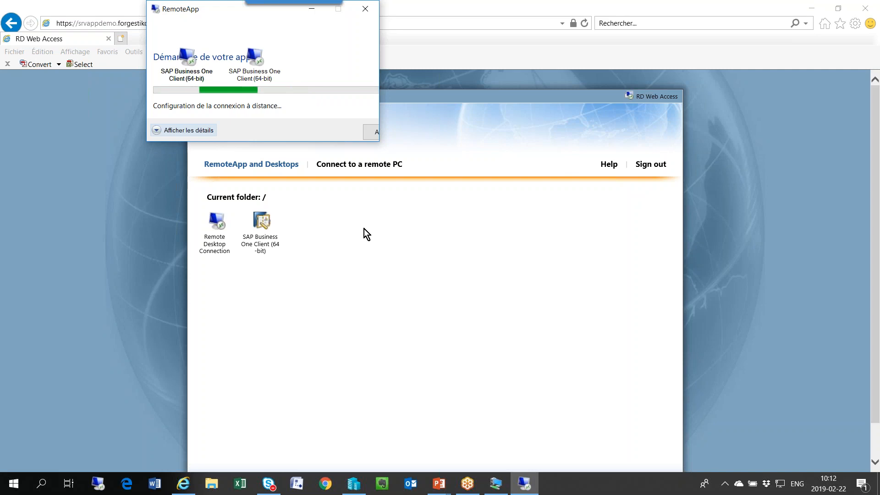
# Reposition the pending SAP Business One RemoteApp connection window, show its details and close it
pyautogui.moveTo(196, 12); pyautogui.dragTo(352, 49)
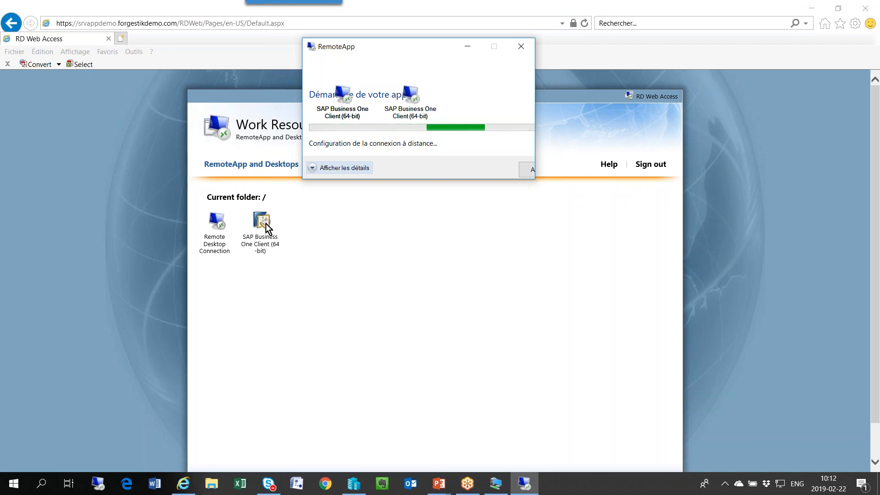
pyautogui.click(311, 167)
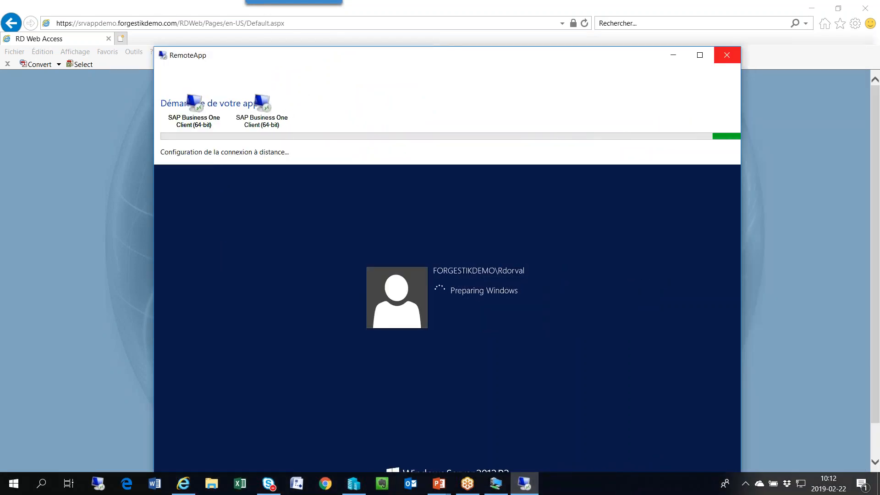
pyautogui.click(727, 55)
pyautogui.click(474, 304)
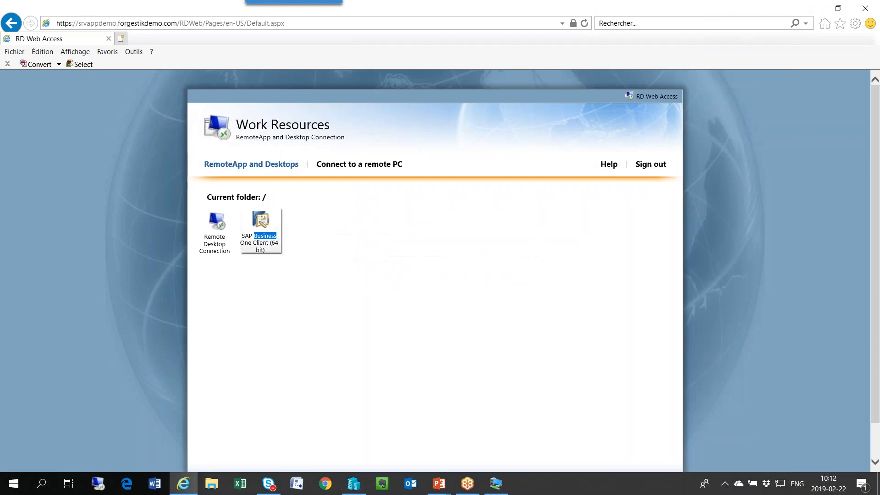
pyautogui.click(219, 230)
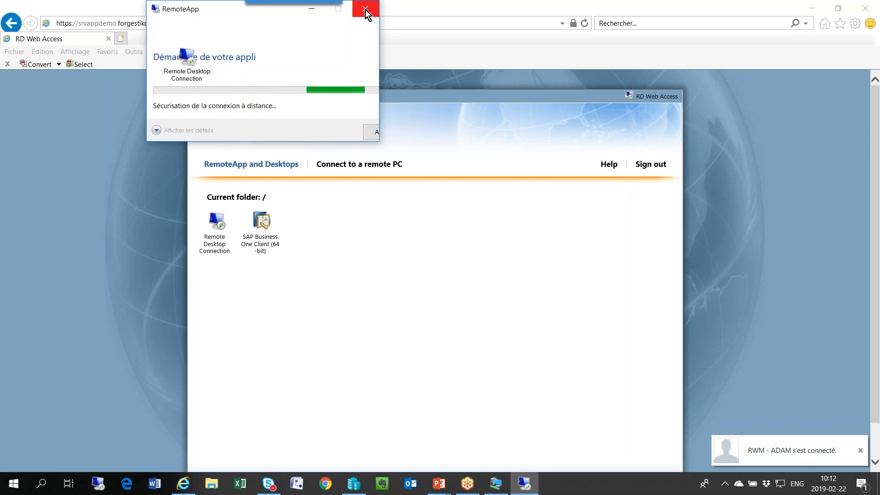
pyautogui.click(364, 10)
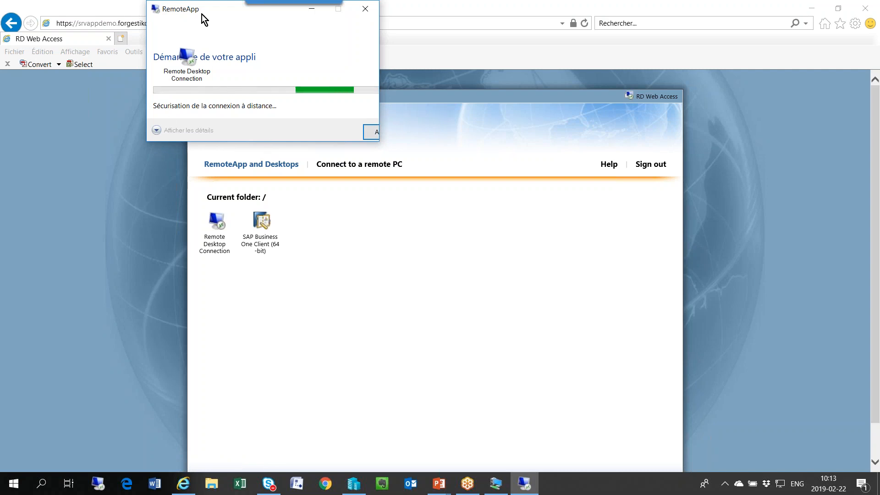
pyautogui.moveTo(196, 18); pyautogui.dragTo(352, 59)
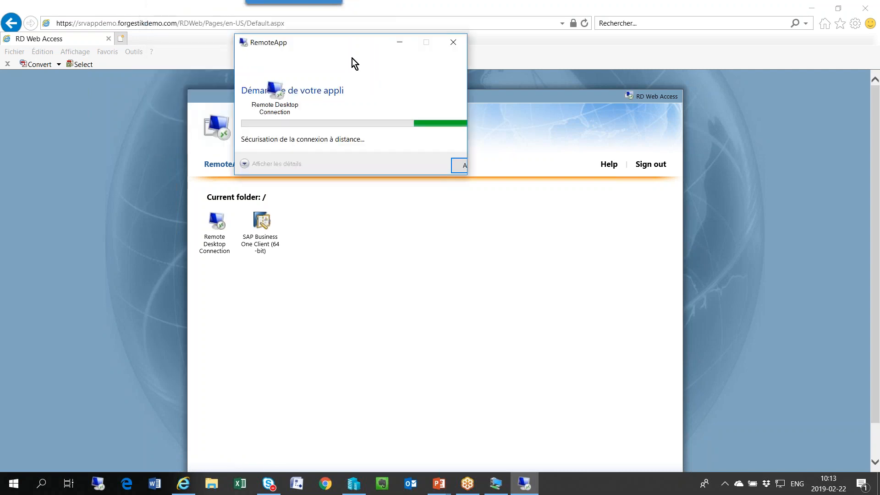
# Sign out of RD Web Access, sign back in as a private computer and launch the SAP Business One Client (64-bit)
pyautogui.click(647, 166)
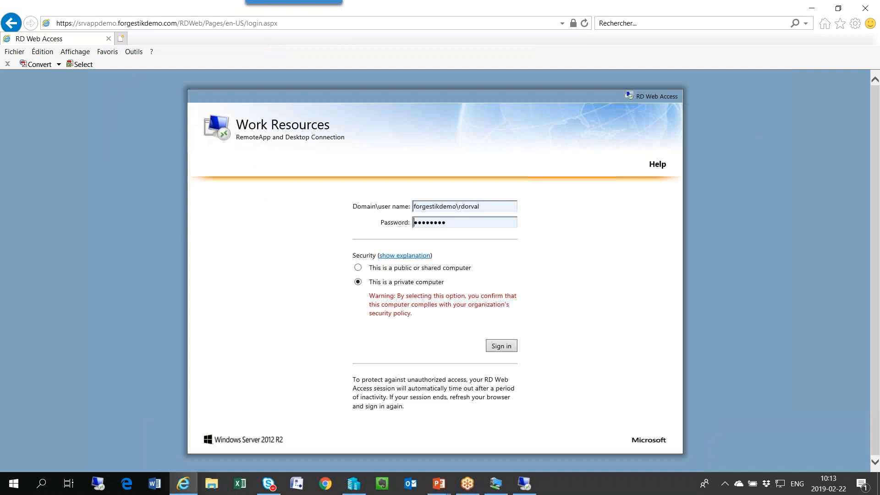
pyautogui.click(506, 347)
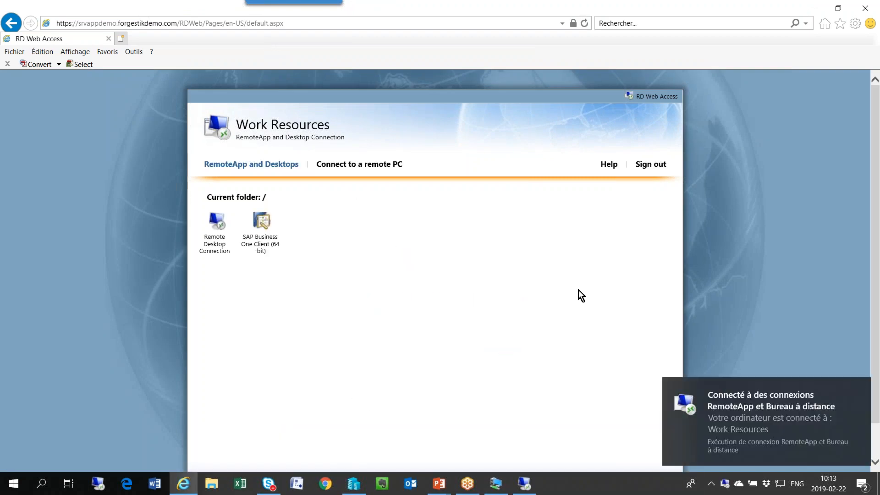
pyautogui.doubleClick(266, 236)
pyautogui.click(855, 388)
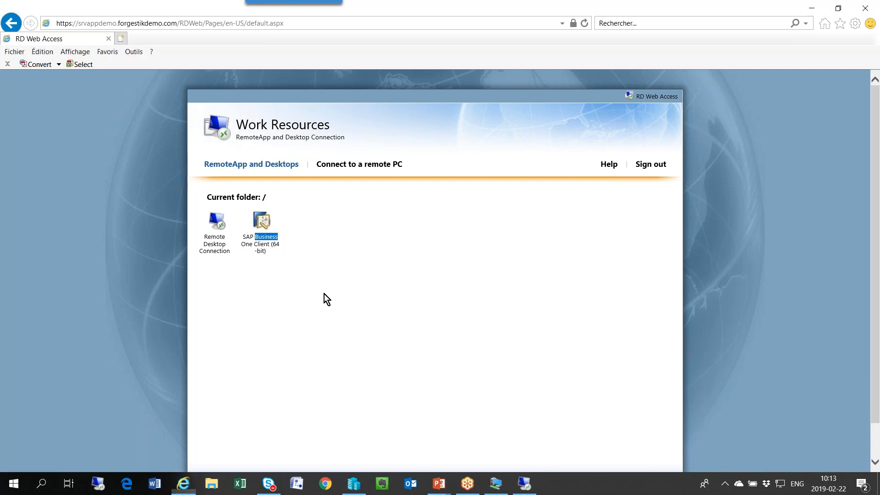
pyautogui.click(252, 226)
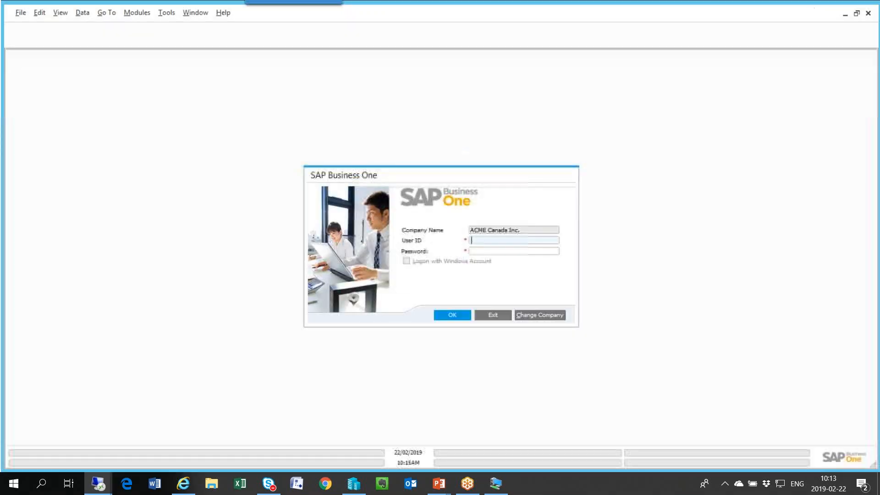
# Log on to the company ACME Canada Inc. with user ID manager and the account password
pyautogui.write('manager')
pyautogui.click(490, 251)
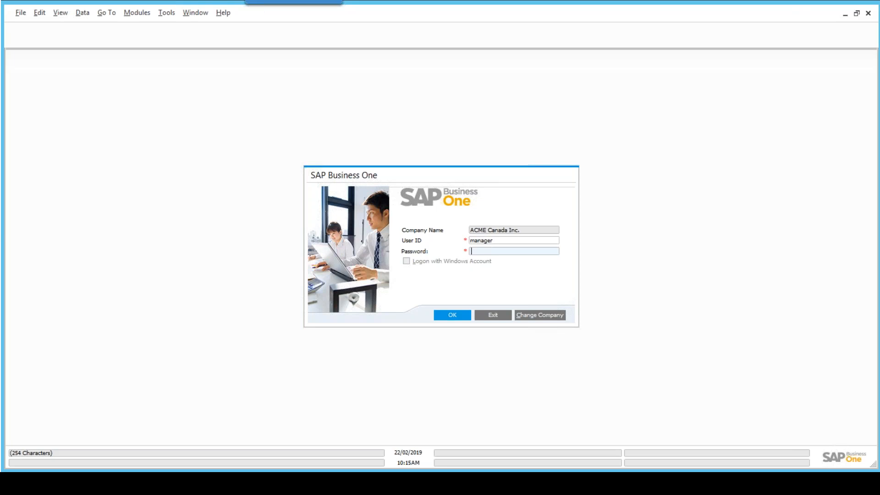
pyautogui.write('••••')
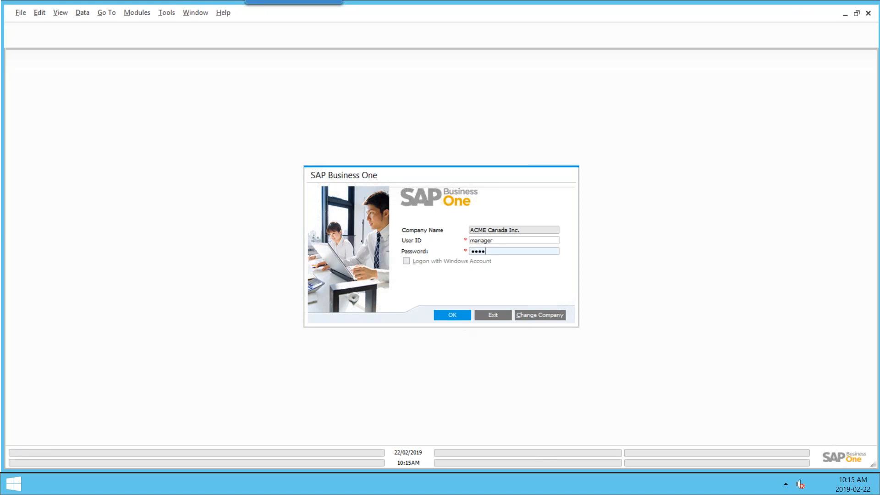
pyautogui.click(459, 318)
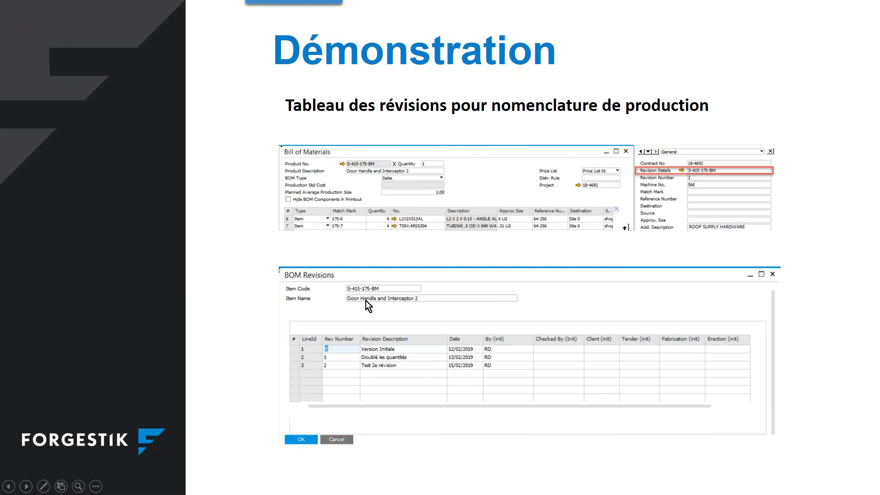
# Advance the presentation to the requirements for the production BOM revision table, and switch to SAP Business One
pyautogui.click(428, 286)
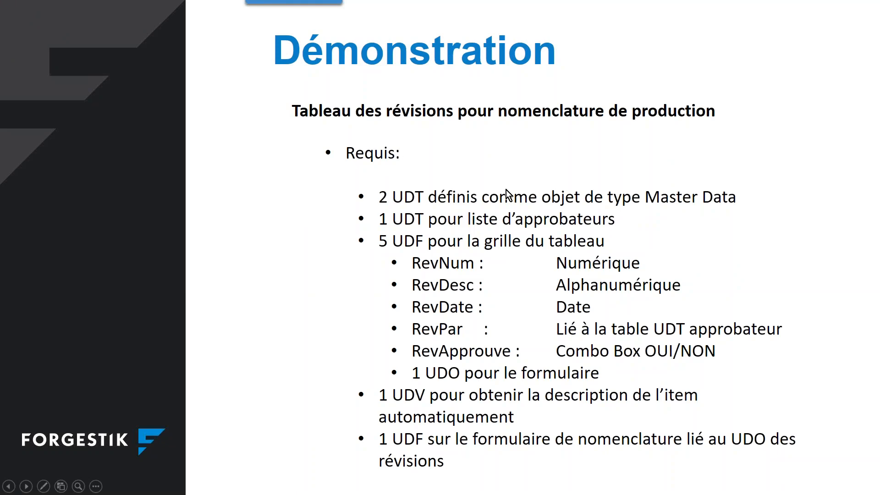
pyautogui.hotkey('alt', 'Tab')
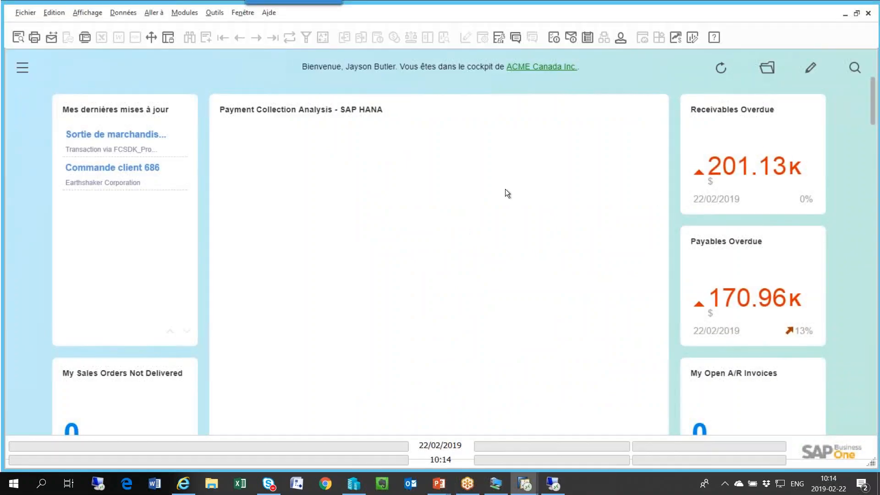
pyautogui.moveTo(438, 483)
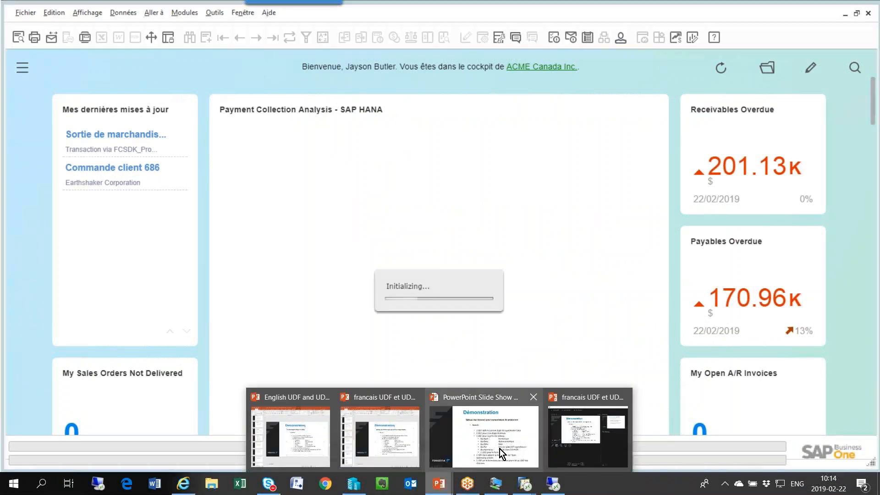
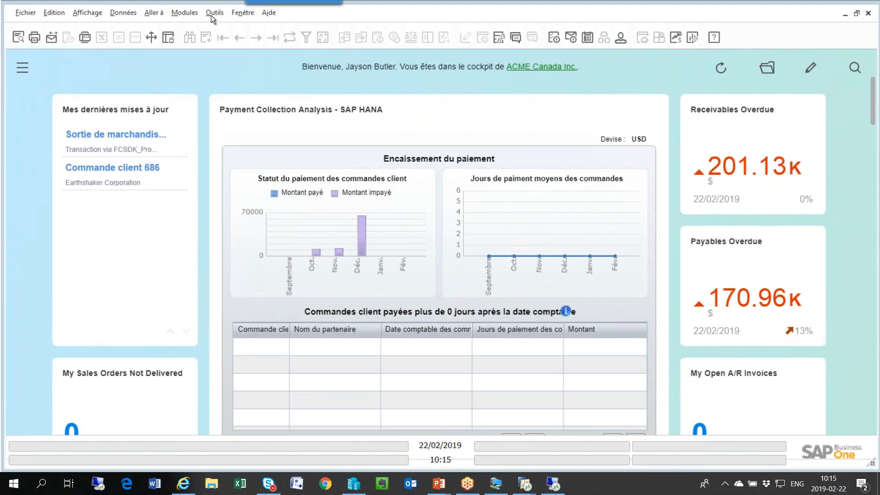
# Add a user-defined table APPROBATEURS with the description Approbateurs and save it, ignoring the connected workstations
pyautogui.click(211, 15)
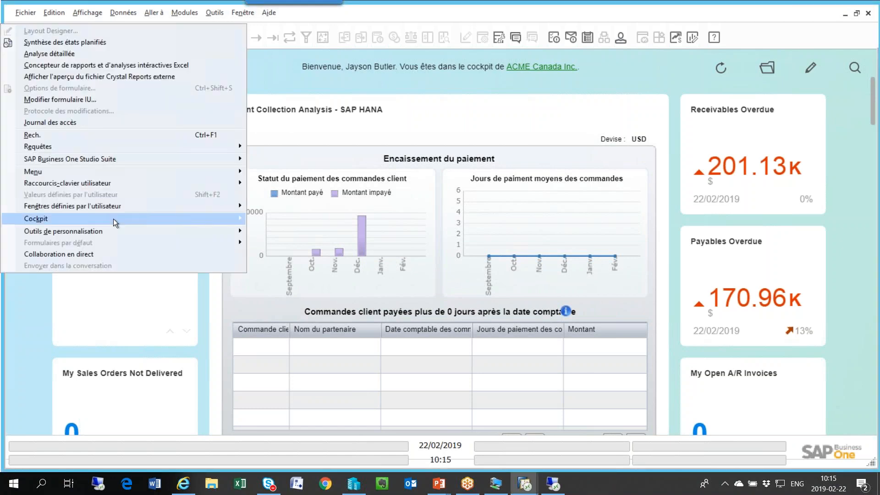
pyautogui.moveTo(48, 232)
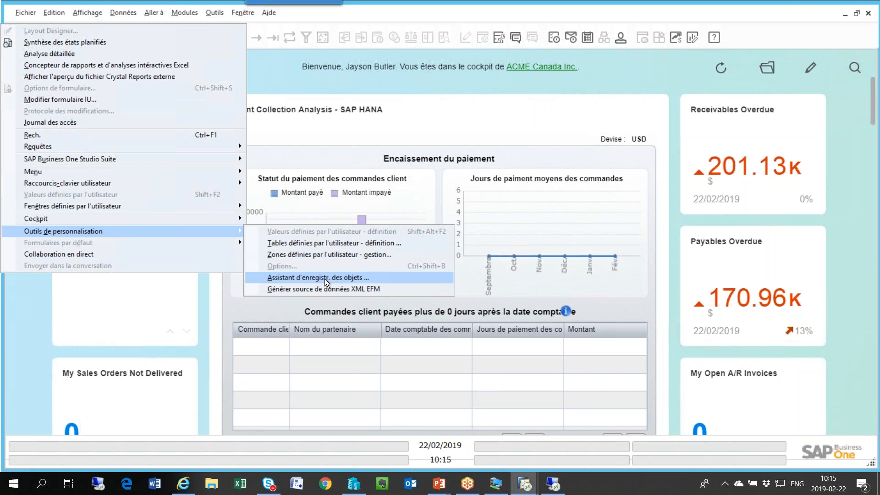
pyautogui.click(323, 244)
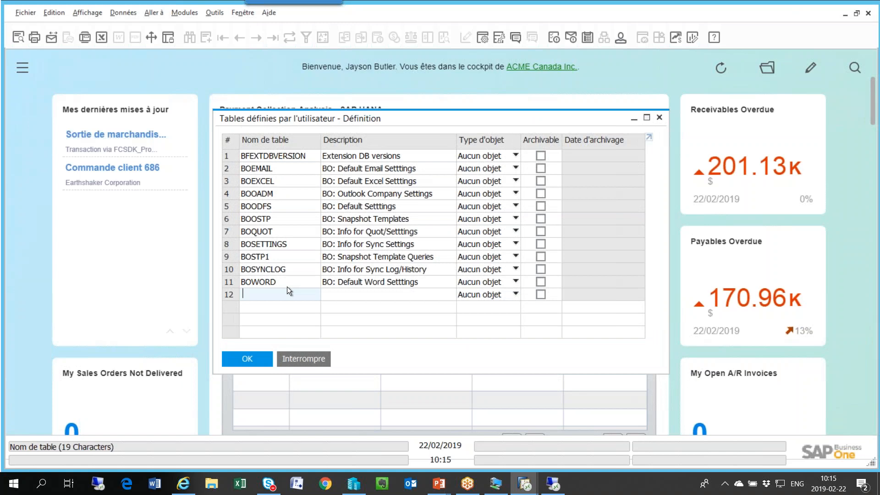
pyautogui.write('APPROBATEURS')
pyautogui.click(323, 293)
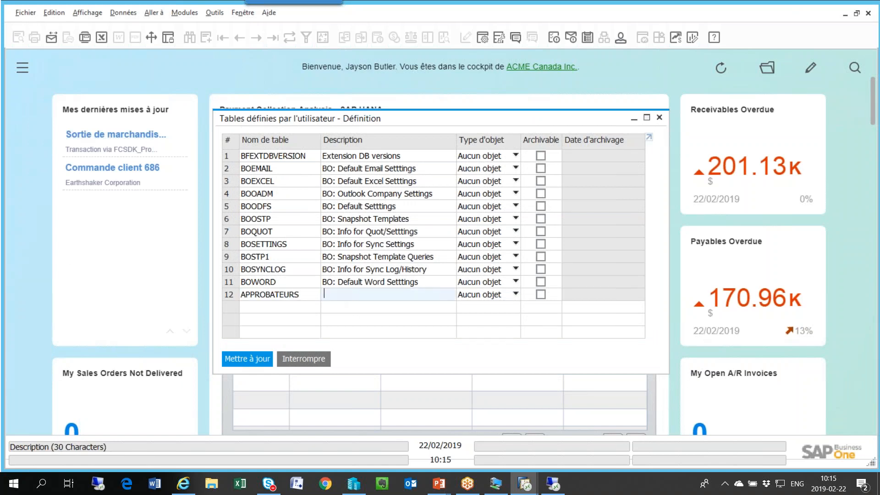
pyautogui.write('Approbateurs')
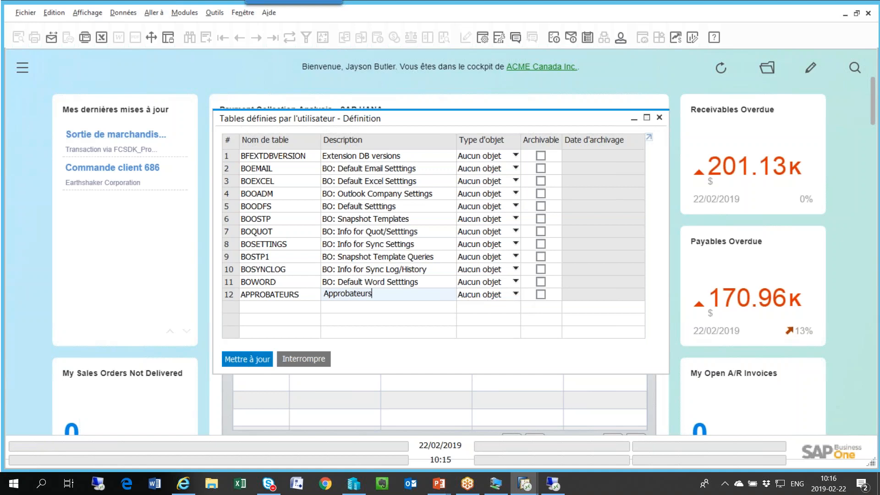
pyautogui.click(247, 359)
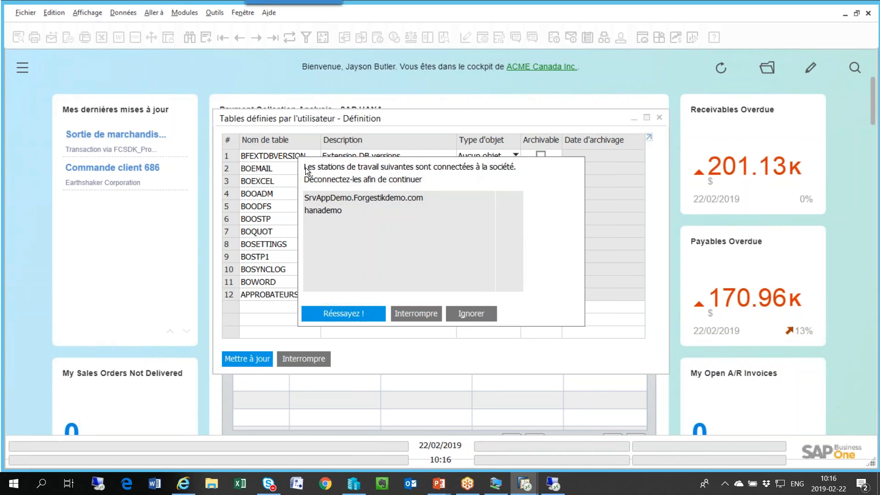
pyautogui.click(468, 315)
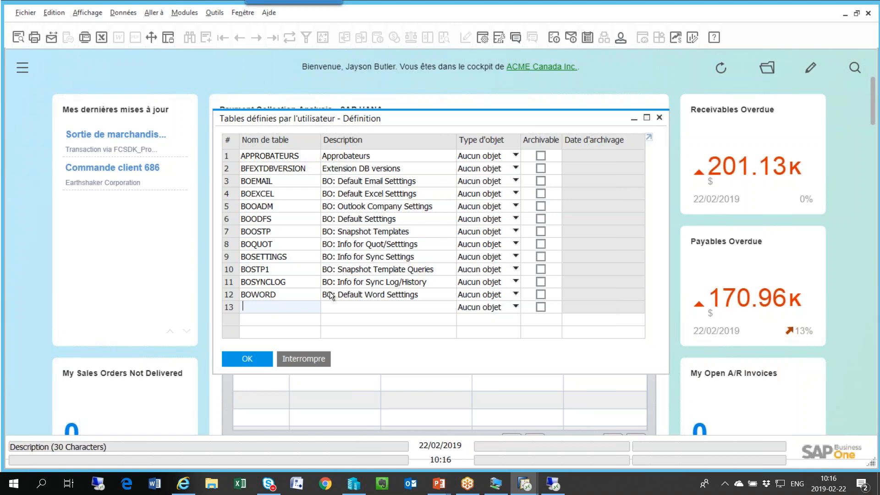
# Add a user-defined table BOMREVISIONS, description BOM Revisions, object type Données de base, and save it, ignoring the connected workstations
pyautogui.write('BOM')
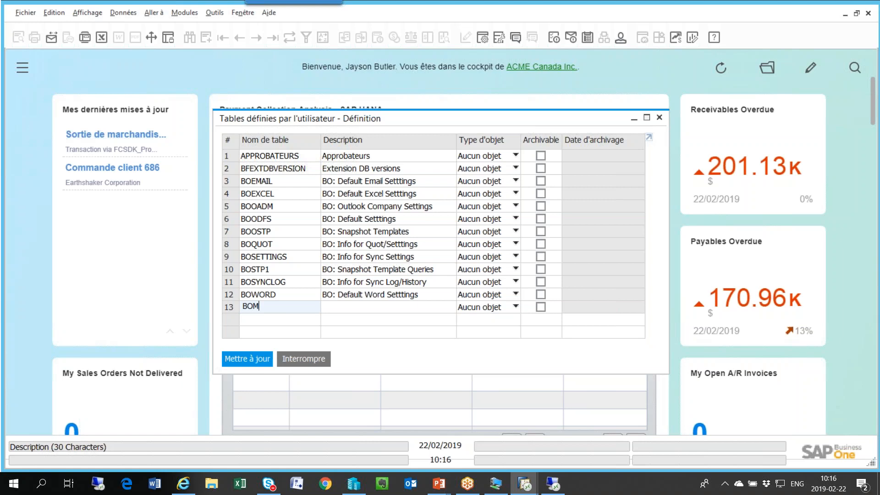
pyautogui.write('REVISIONS')
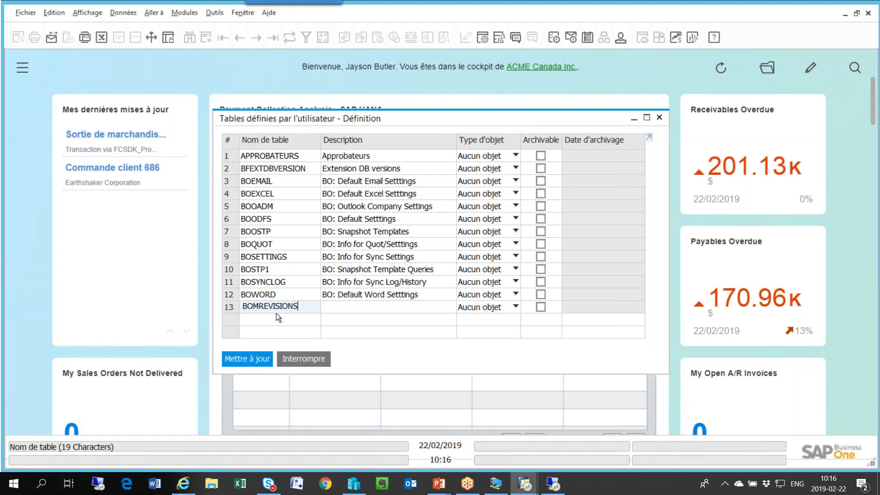
pyautogui.press('Tab')
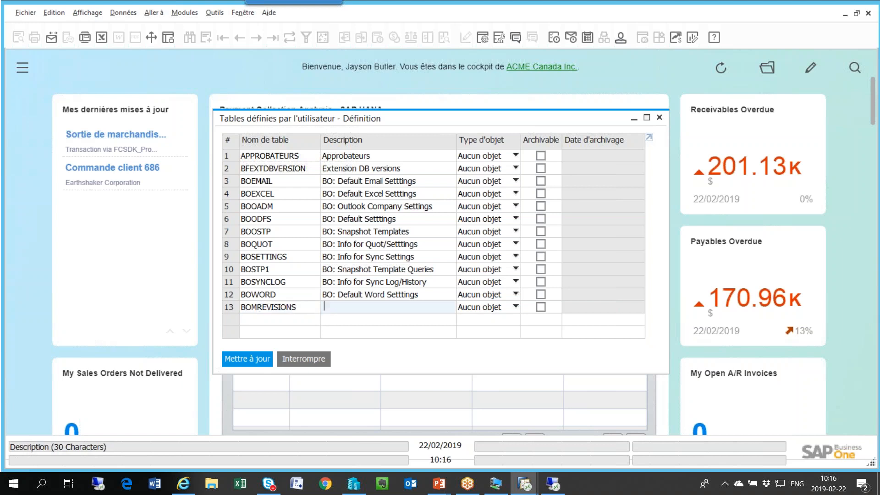
pyautogui.write('BOM Revisions')
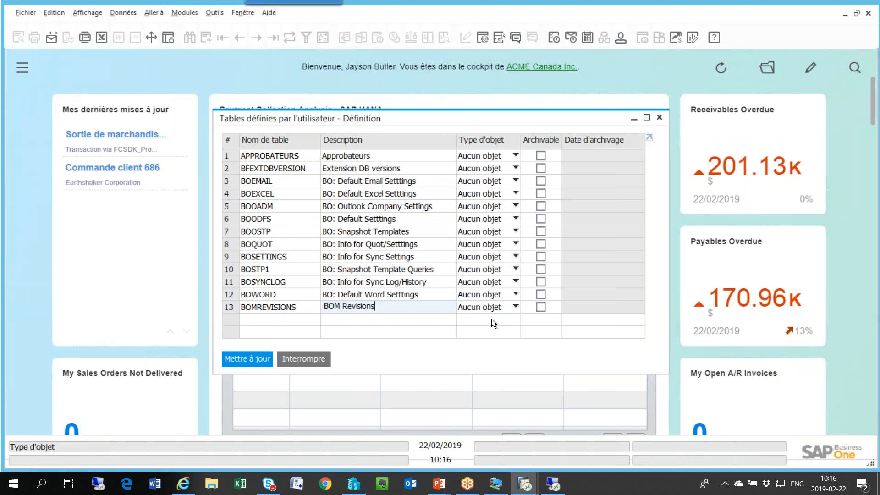
pyautogui.click(493, 311)
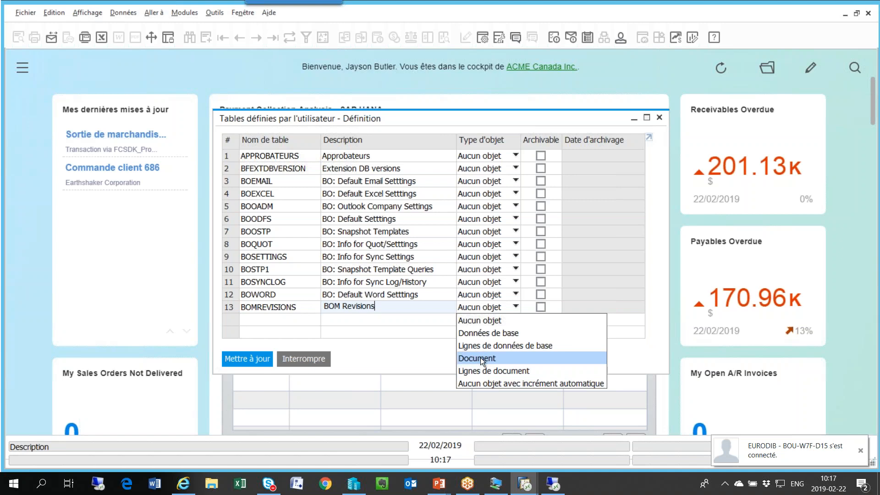
pyautogui.click(483, 333)
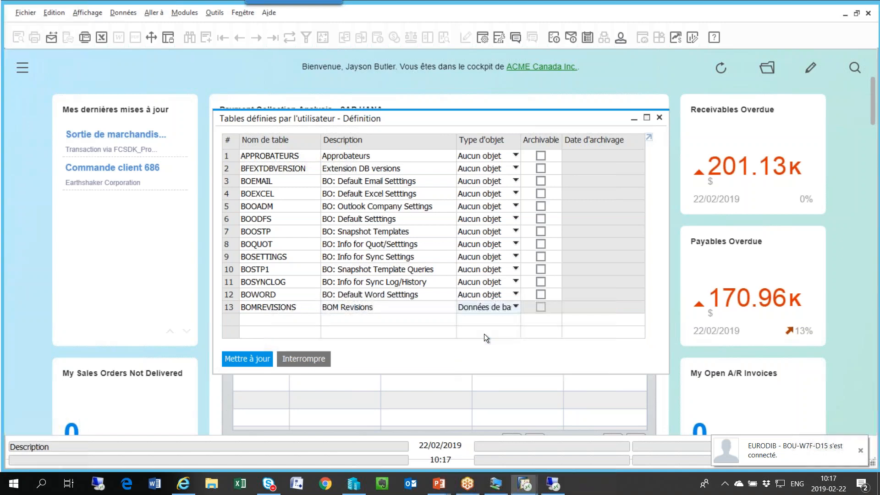
pyautogui.click(242, 358)
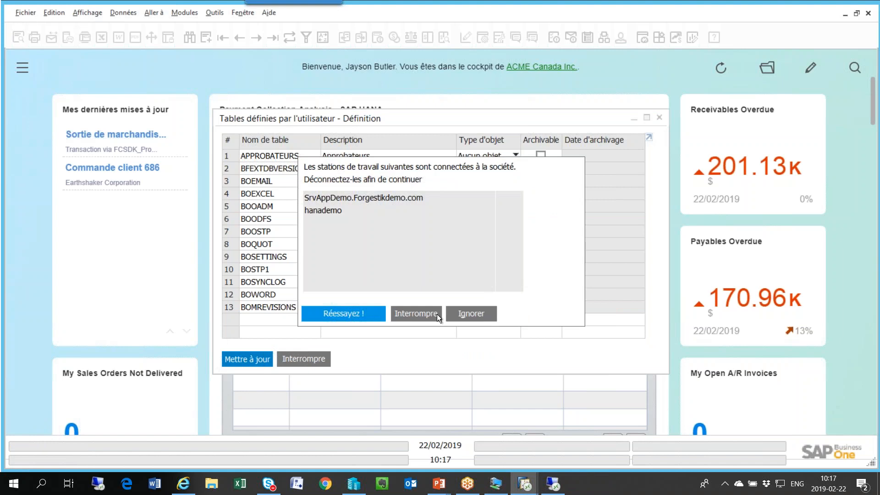
pyautogui.click(462, 314)
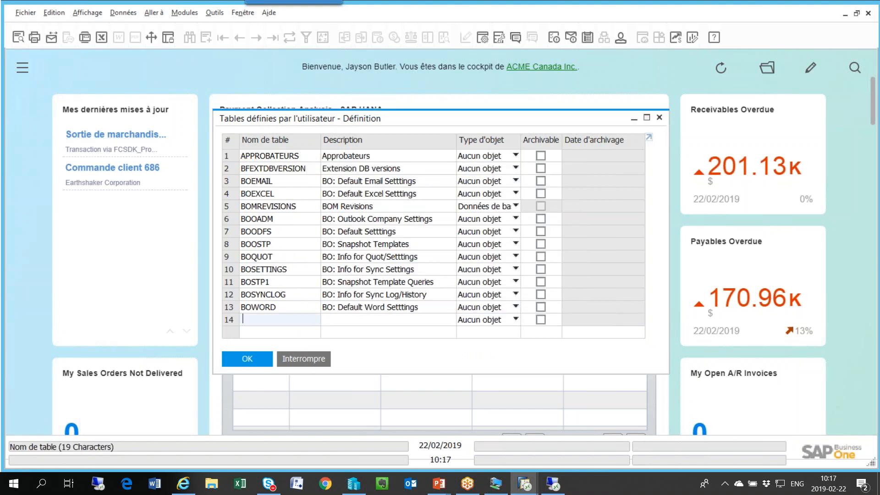
# Enter a new user-defined table BOMREVDETAILS with the description Details revisions
pyautogui.write('BOM')
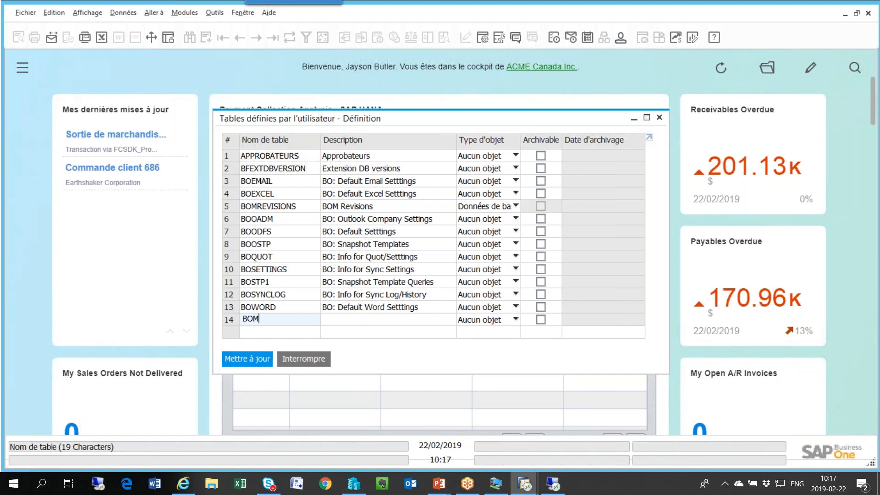
pyautogui.write('REVDETAILS')
pyautogui.click(341, 321)
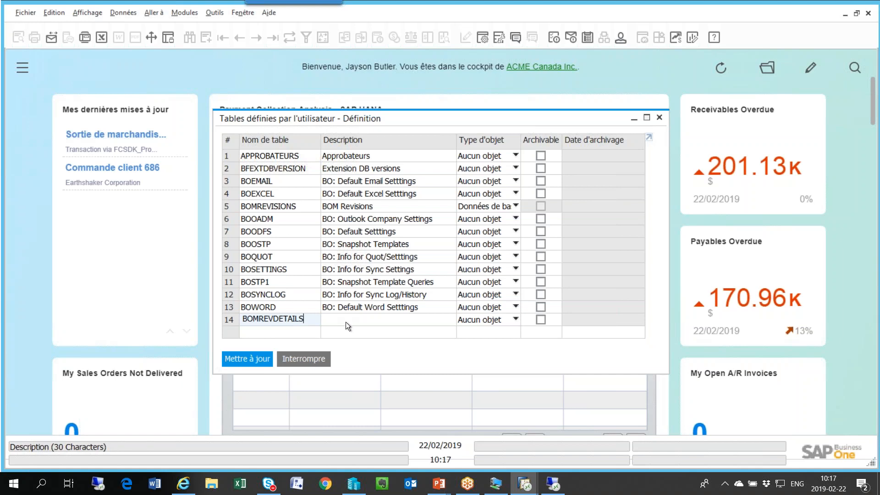
pyautogui.write('r')
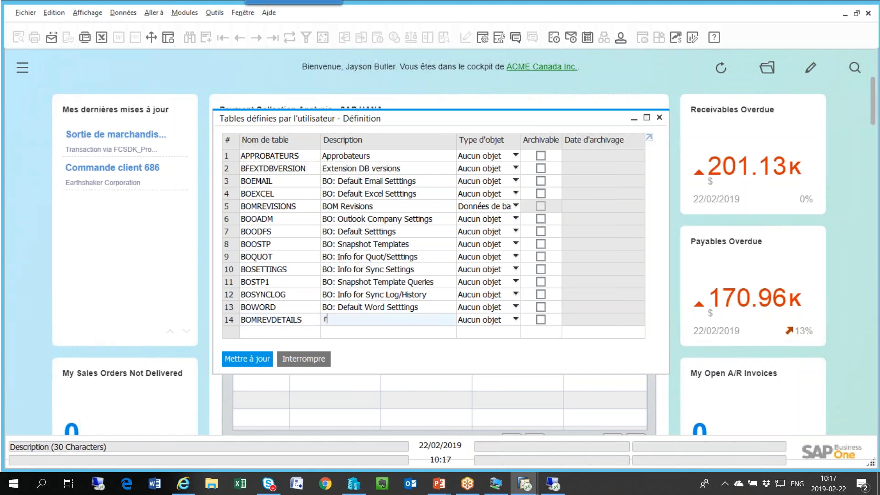
pyautogui.write('REvisi')
pyautogui.press('BackSpace')
pyautogui.press('BackSpace')
pyautogui.press('BackSpace')
pyautogui.press('BackSpace')
pyautogui.press('BackSpace')
pyautogui.press('BackSpace')
pyautogui.press('BackSpace')
pyautogui.write('D/tail')
pyautogui.press('Left')
pyautogui.press('Left')
pyautogui.press('Left')
pyautogui.press('Left')
pyautogui.press('BackSpace')
pyautogui.write('e')
pyautogui.press('Right')
pyautogui.press('Right')
pyautogui.press('Right')
pyautogui.press('Right')
pyautogui.write('s revisions')
# Give BOMREVDETAILS the object type Lignes de données de base, save it ignoring the connected workstations, and close the table definitions
pyautogui.click(485, 320)
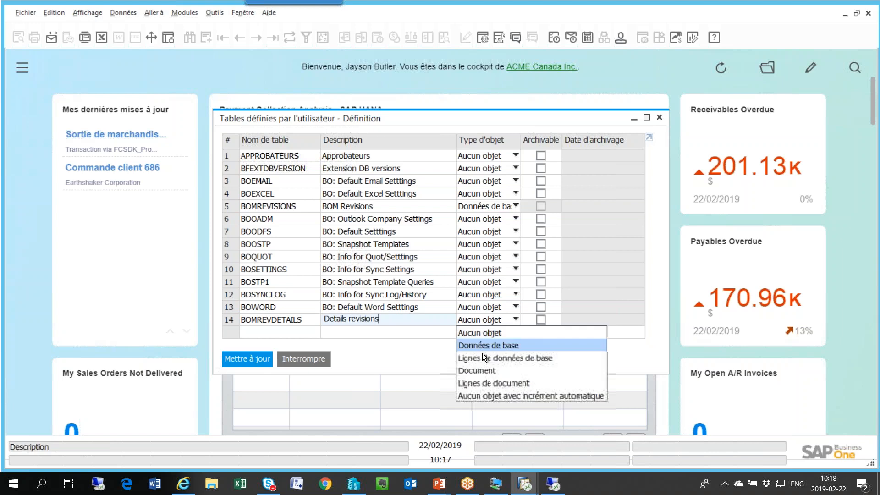
pyautogui.click(479, 358)
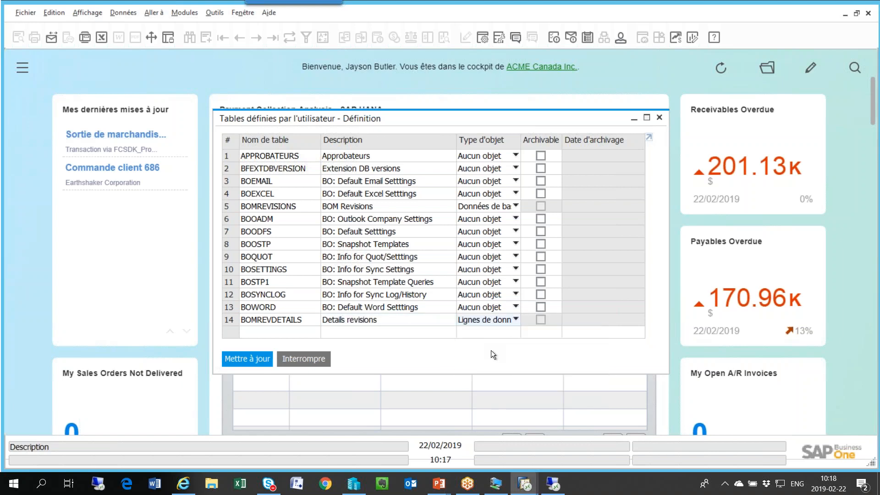
pyautogui.click(255, 357)
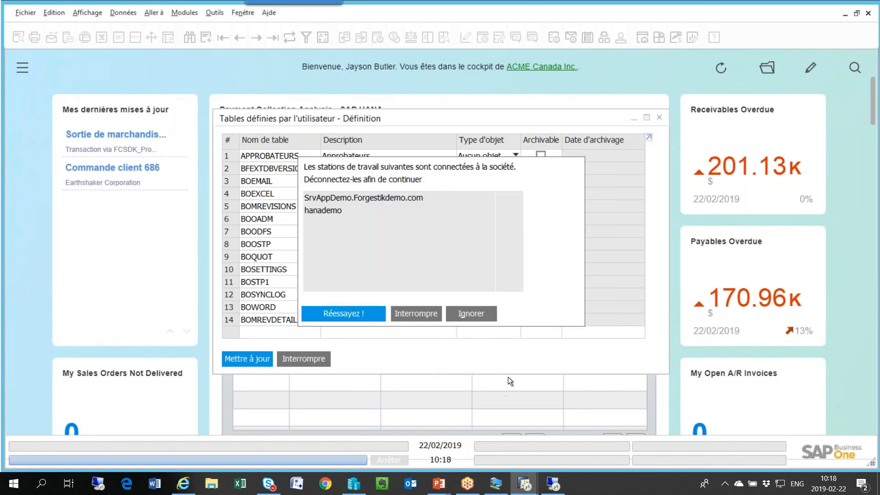
pyautogui.click(477, 314)
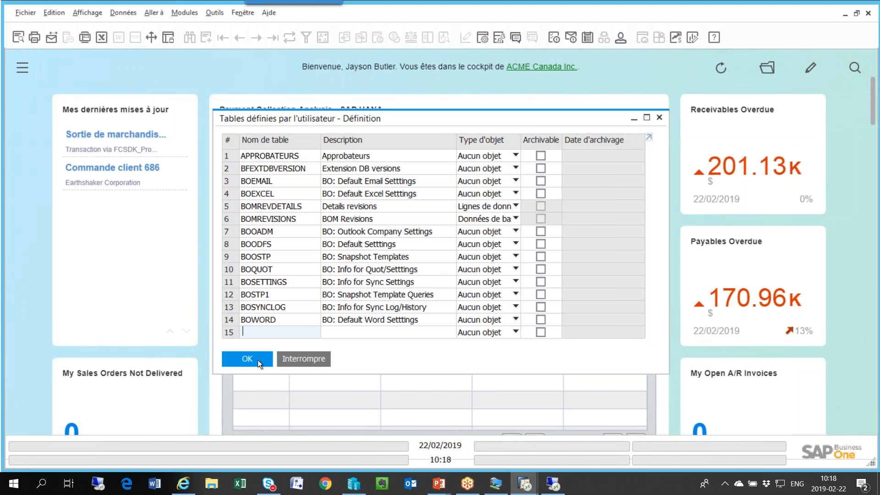
pyautogui.click(257, 359)
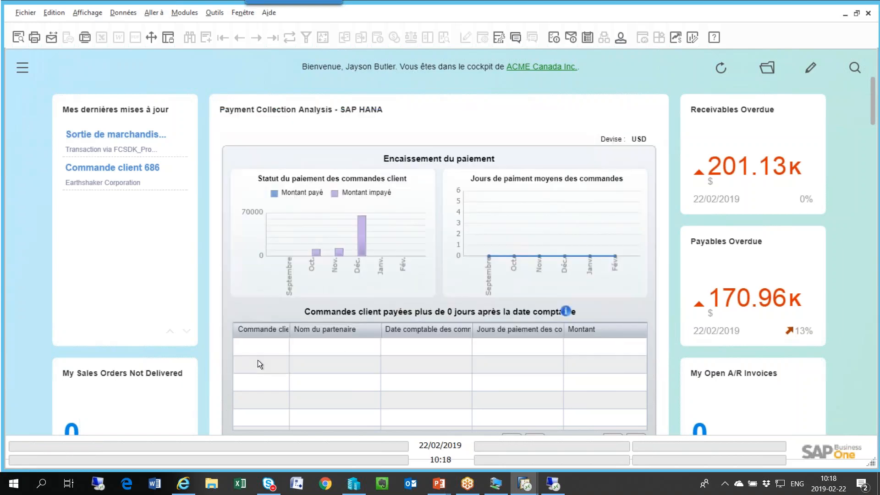
# Open the management of user-defined fields (Zones définies par l'utilisateur - gestion)
pyautogui.click(210, 13)
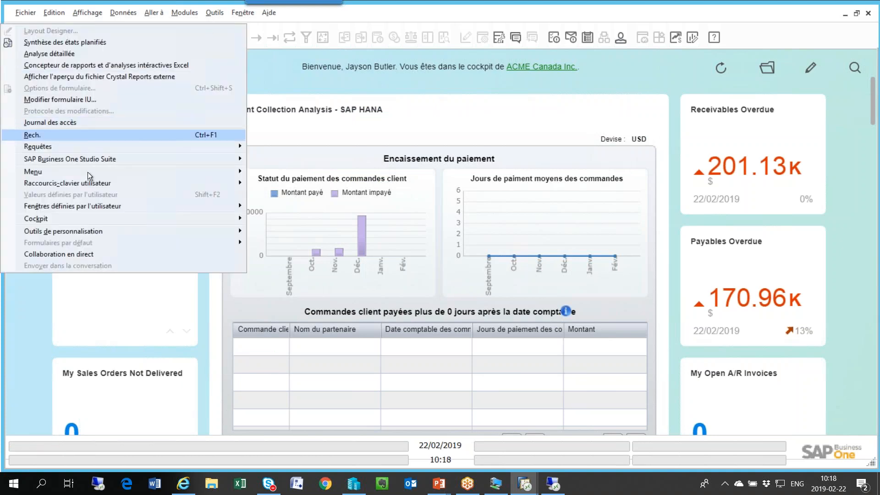
pyautogui.moveTo(97, 231)
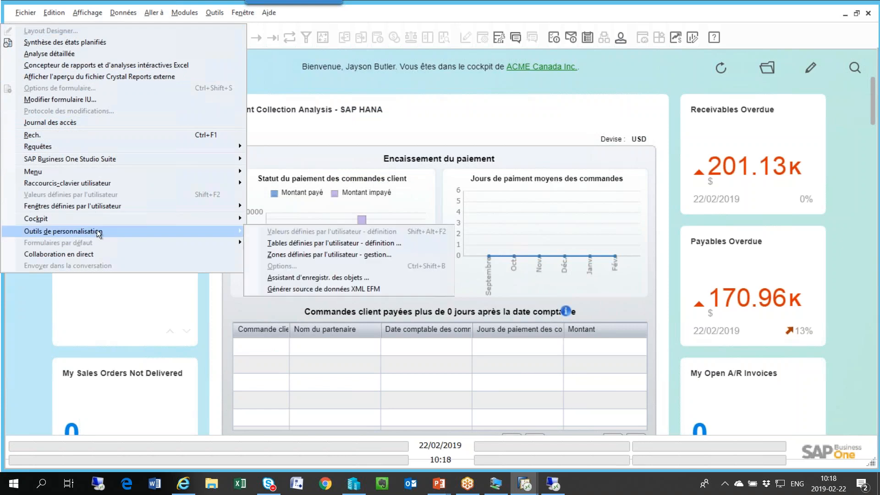
pyautogui.click(307, 255)
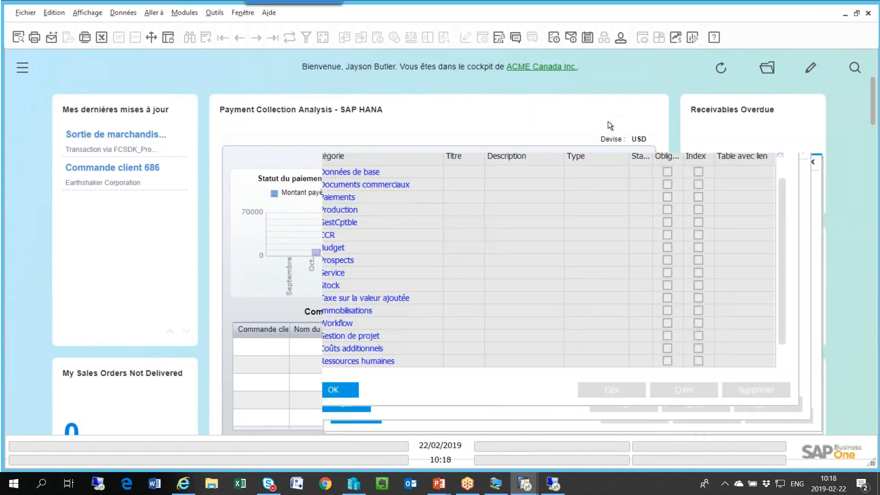
# Examine the Données de base category and its Articles subcategory, and collapse the category again
pyautogui.click(273, 101)
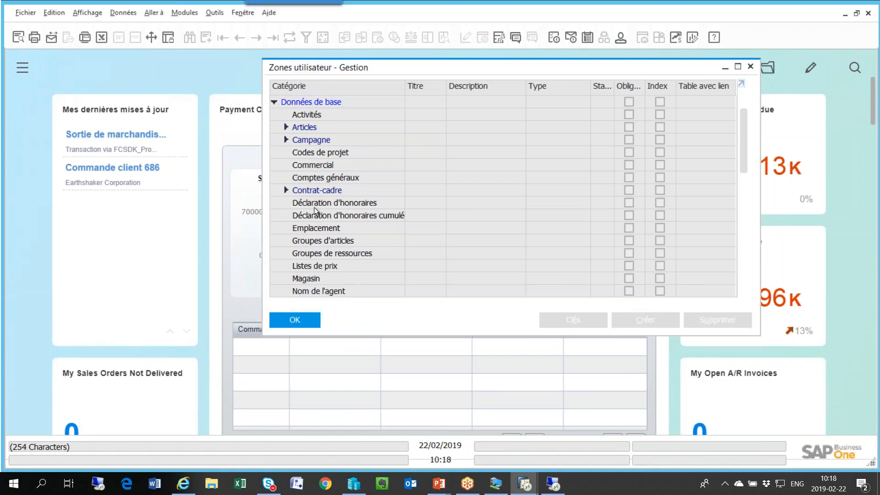
pyautogui.click(326, 239)
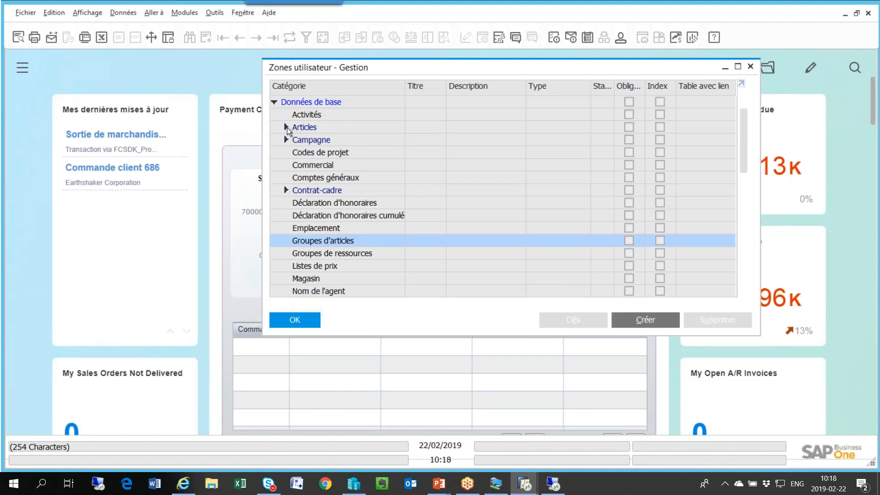
pyautogui.click(286, 128)
pyautogui.click(387, 143)
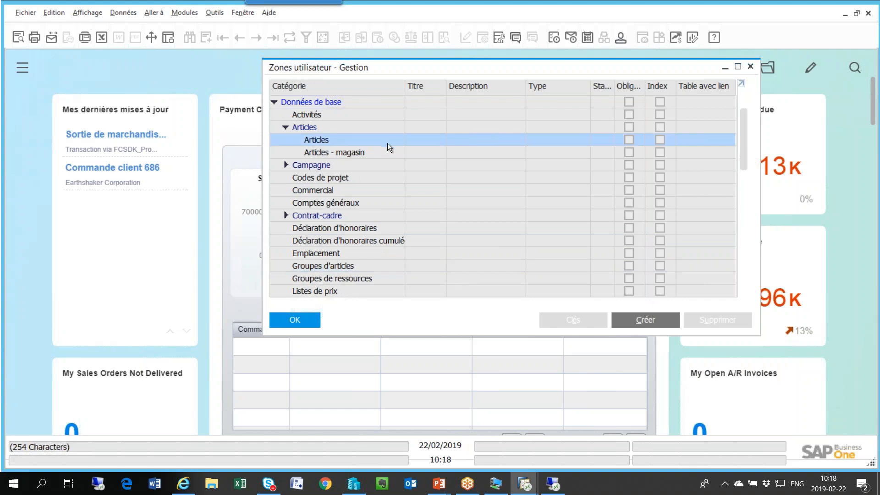
pyautogui.click(273, 102)
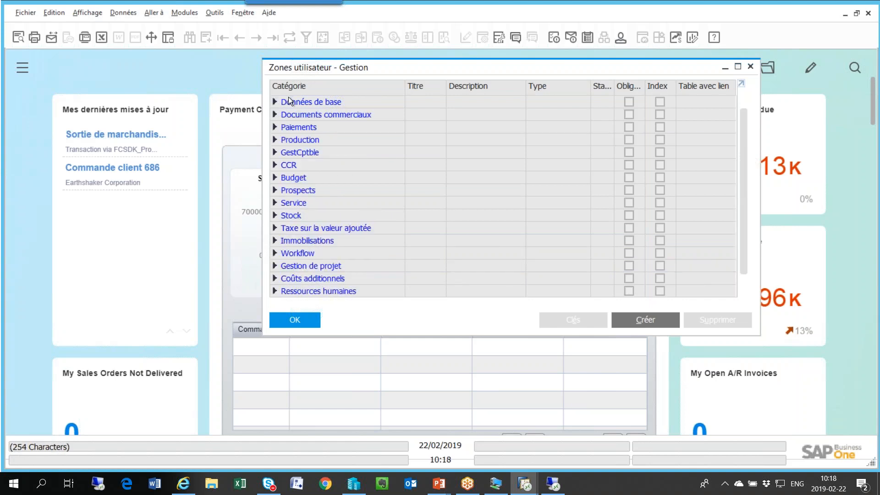
# Start a new field for the Details revisions table under Tables utilisateur
pyautogui.scroll(-1, 471, 214)
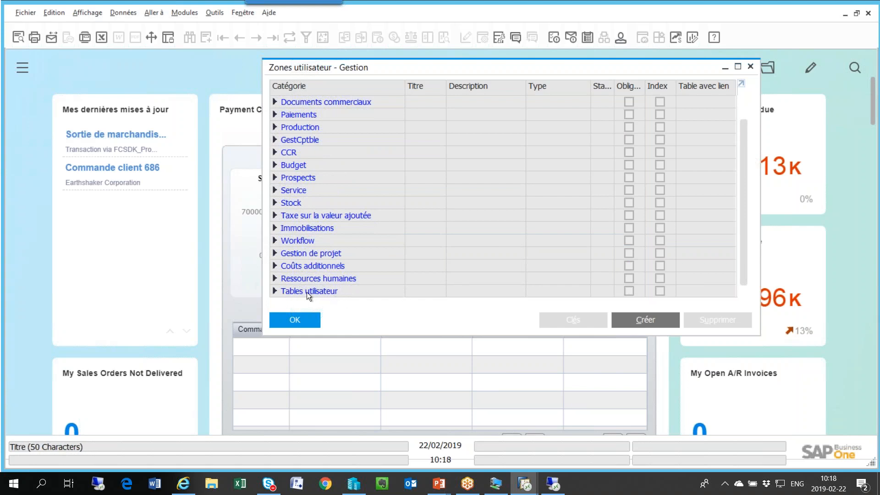
pyautogui.click(275, 291)
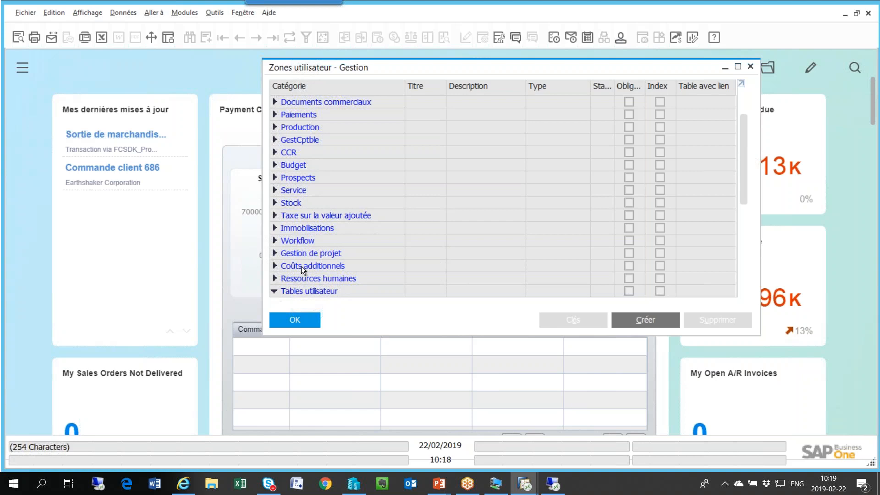
pyautogui.scroll(-12, 302, 266)
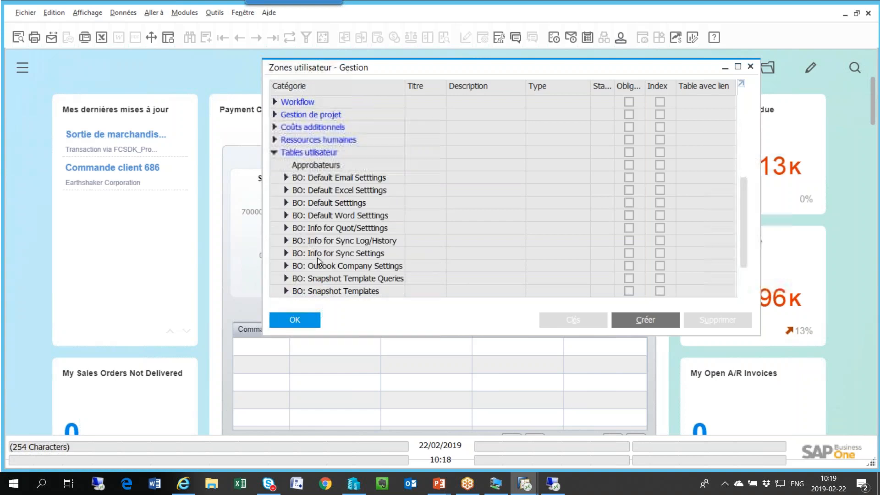
pyautogui.scroll(-1, 328, 236)
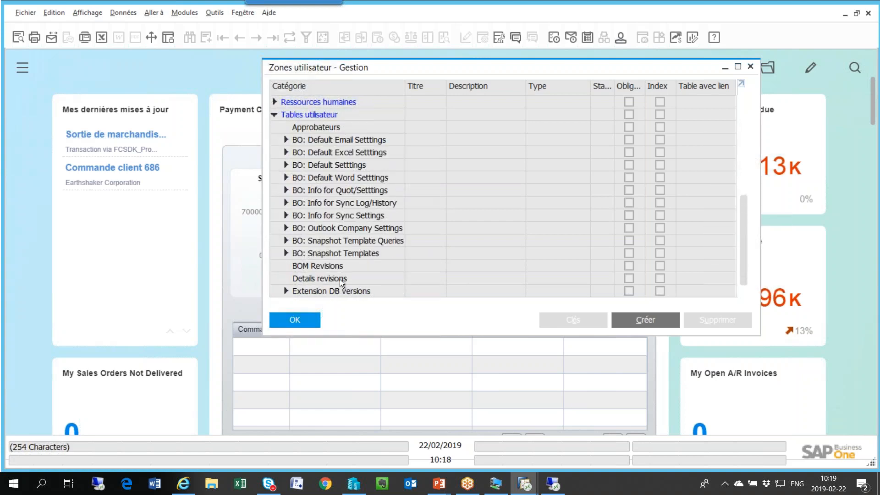
pyautogui.click(307, 277)
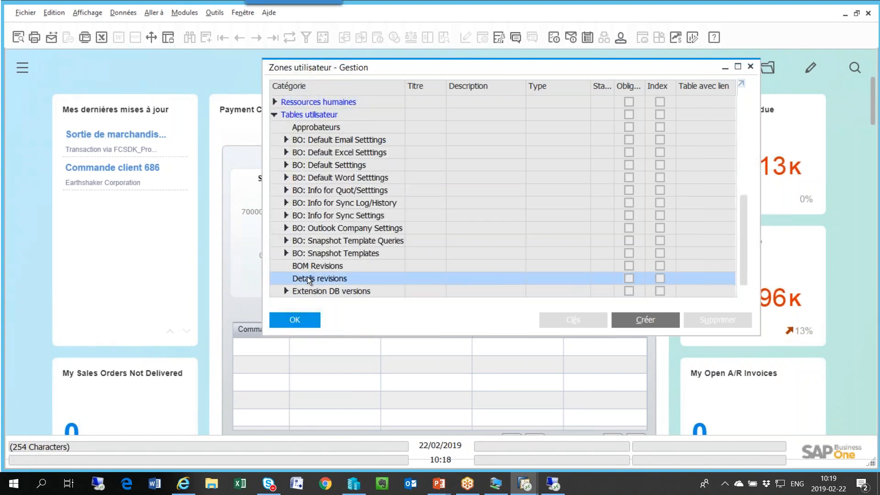
pyautogui.click(642, 320)
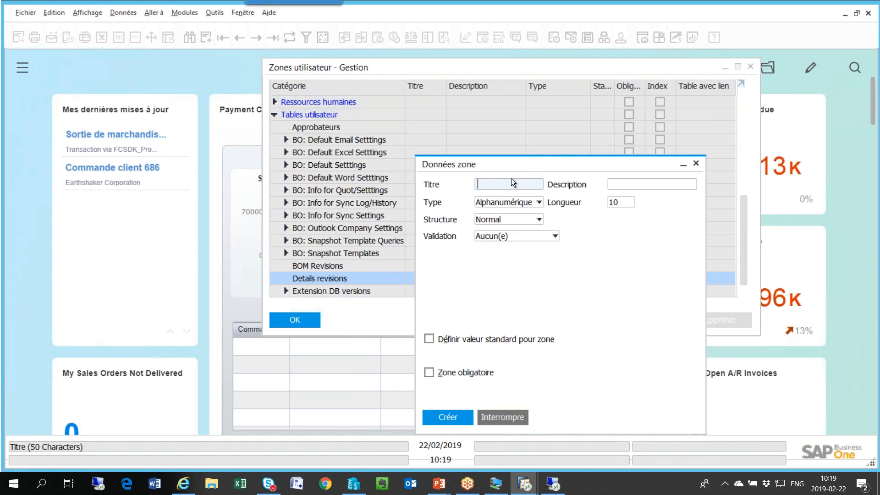
# Title the field REvNum with the description Revision Number, type Numérique and length 2
pyautogui.write('REVNum')
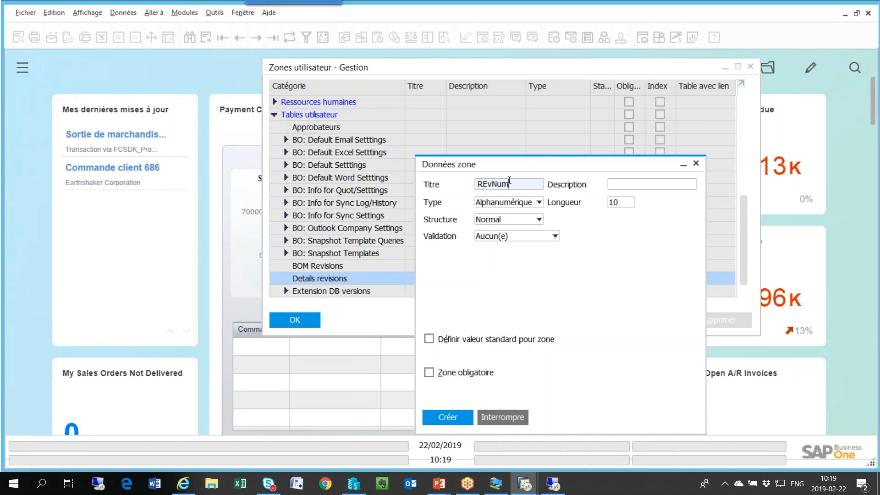
pyautogui.click(622, 180)
pyautogui.write('R')
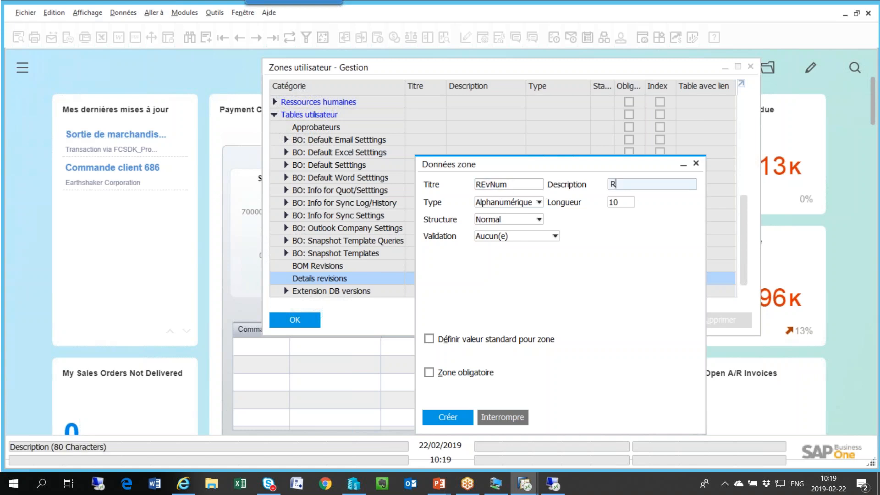
pyautogui.write('evision Number')
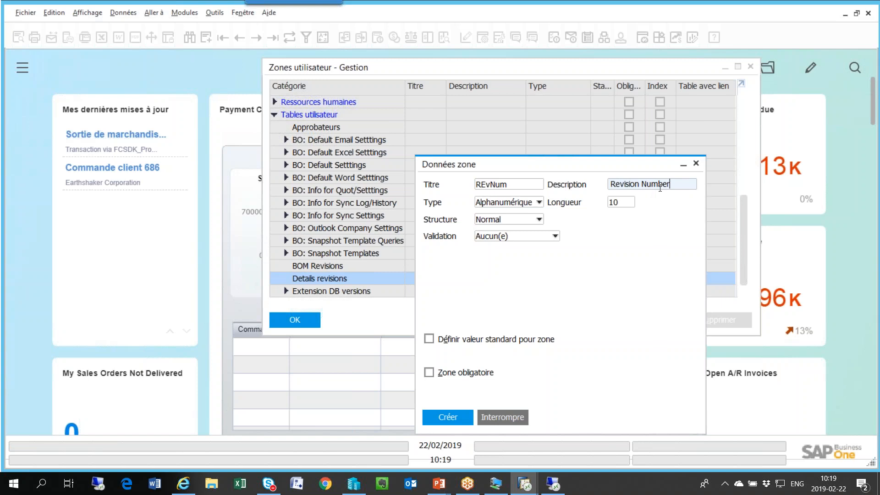
pyautogui.click(538, 203)
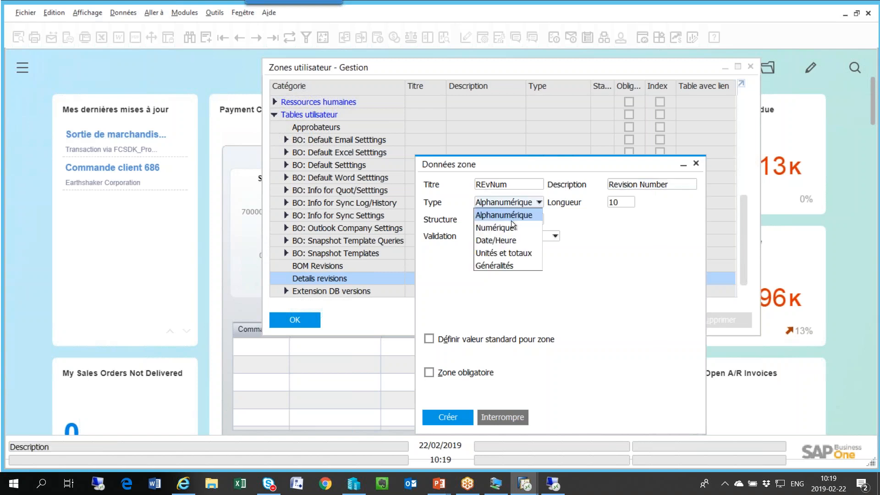
pyautogui.click(487, 228)
pyautogui.click(620, 202)
pyautogui.write('2')
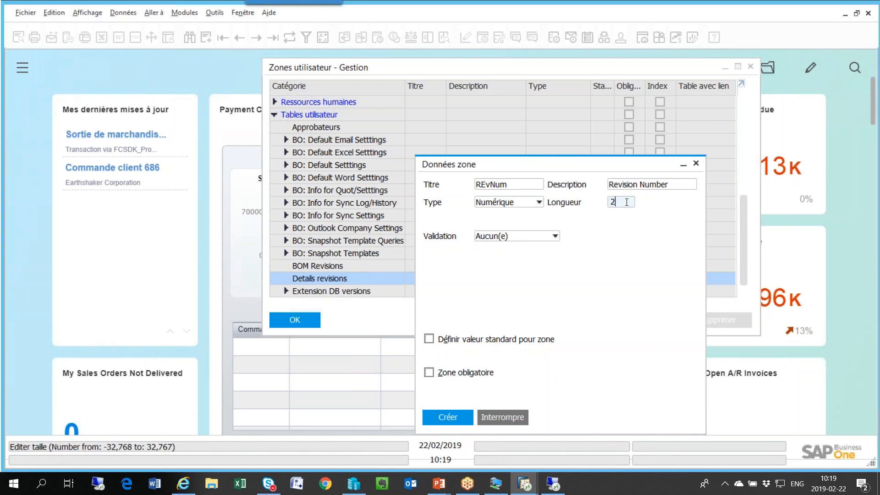
# Define 0 as the field's default value and create the field, ignoring the connected workstations
pyautogui.click(429, 339)
pyautogui.click(465, 356)
pyautogui.write('0')
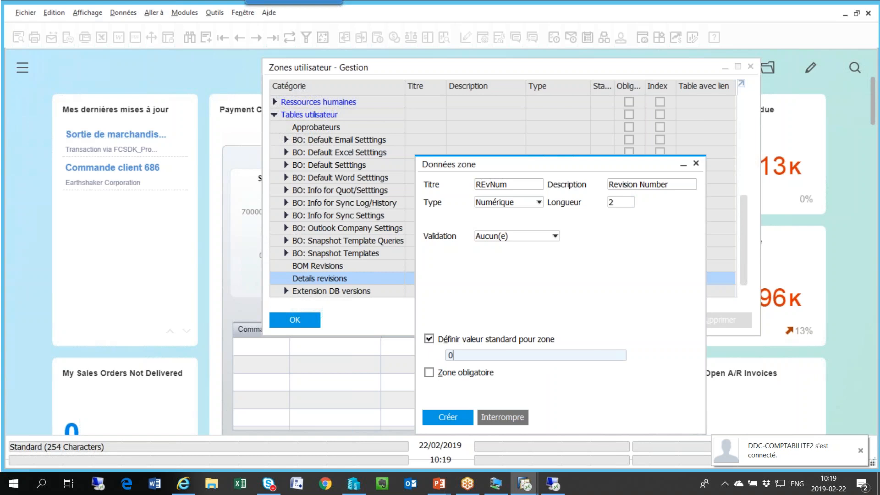
pyautogui.click(454, 418)
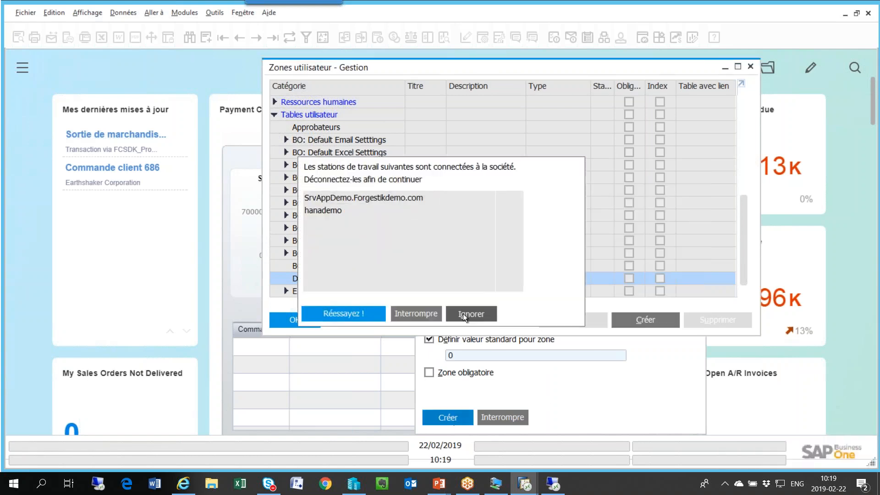
pyautogui.click(462, 313)
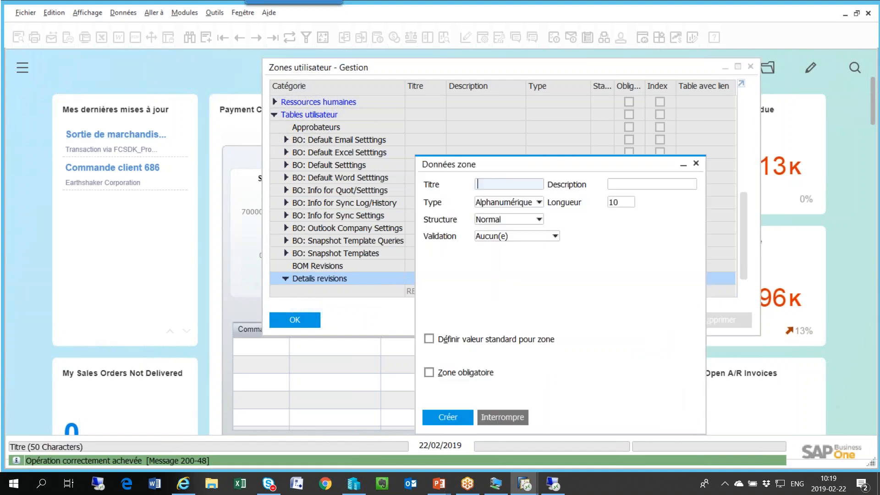
# Create an alphanumeric field RevDesc with the description Description and length 100 in Details revisions, ignoring the connected workstations
pyautogui.write('Re')
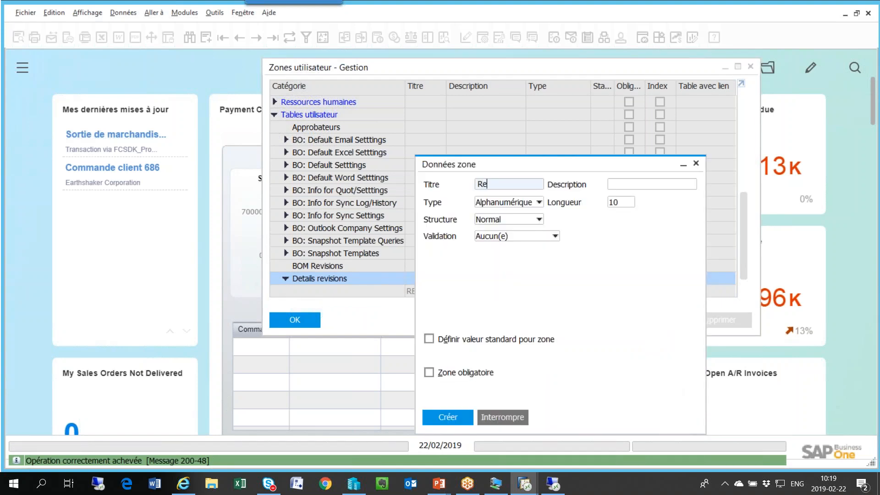
pyautogui.write('vDesc')
pyautogui.press('Tab')
pyautogui.write('DEscription')
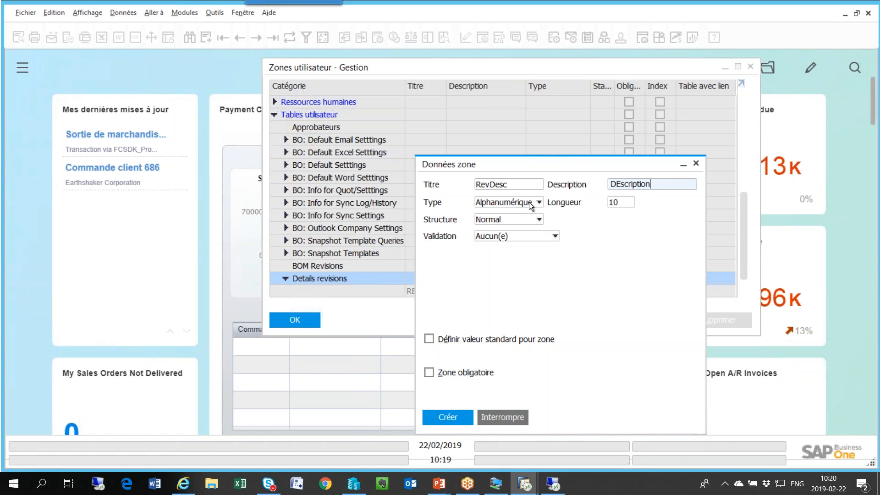
pyautogui.click(624, 202)
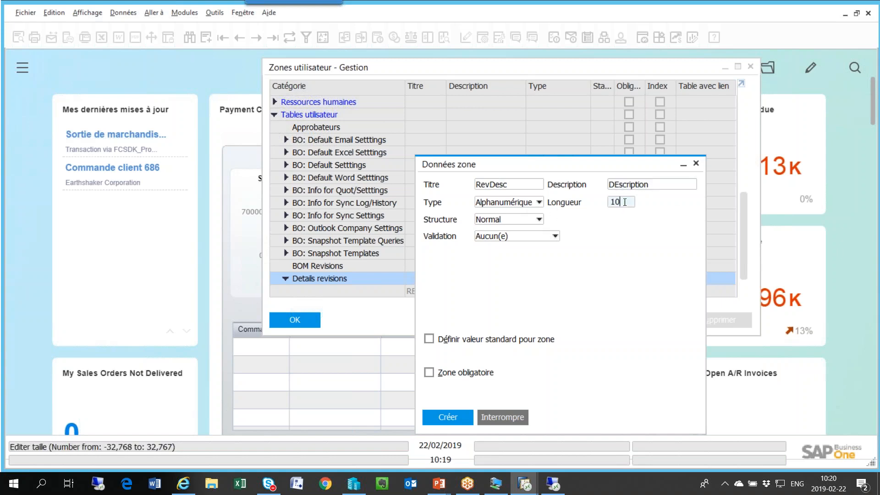
pyautogui.write('0')
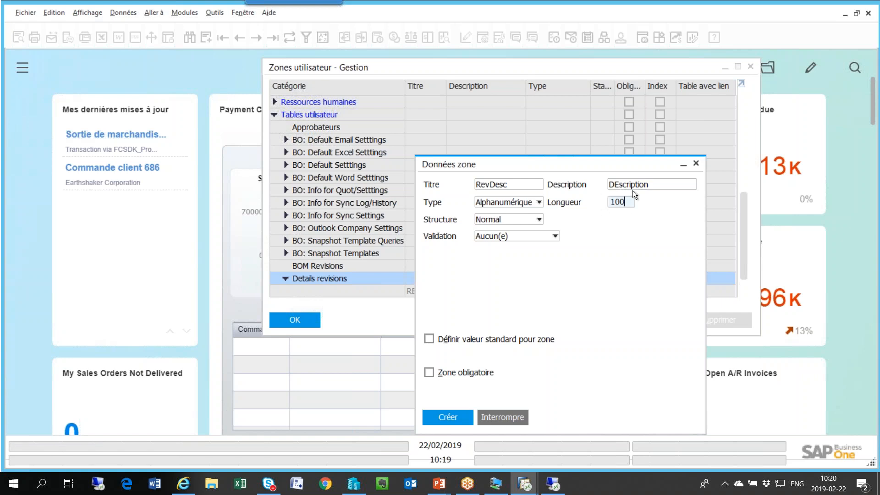
pyautogui.click(613, 182)
pyautogui.click(614, 184)
pyautogui.write('e')
pyautogui.press('Delete')
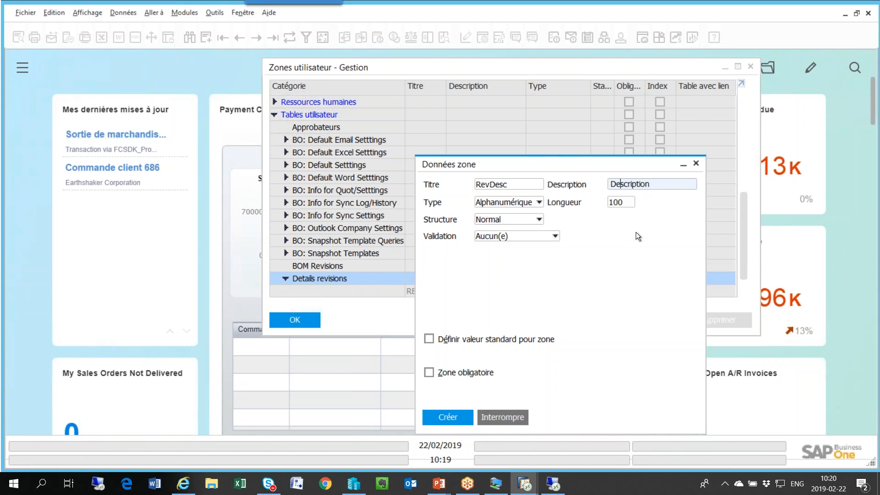
pyautogui.click(451, 410)
pyautogui.click(463, 310)
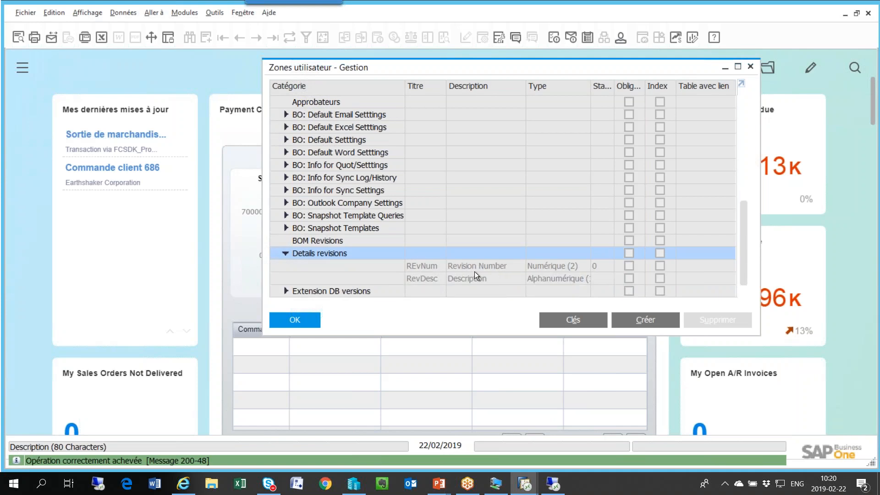
# Create a Date/Heure field RevDate with the description Date in Details revisions, ignoring the connected workstations
pyautogui.click(636, 320)
pyautogui.write('RevDate')
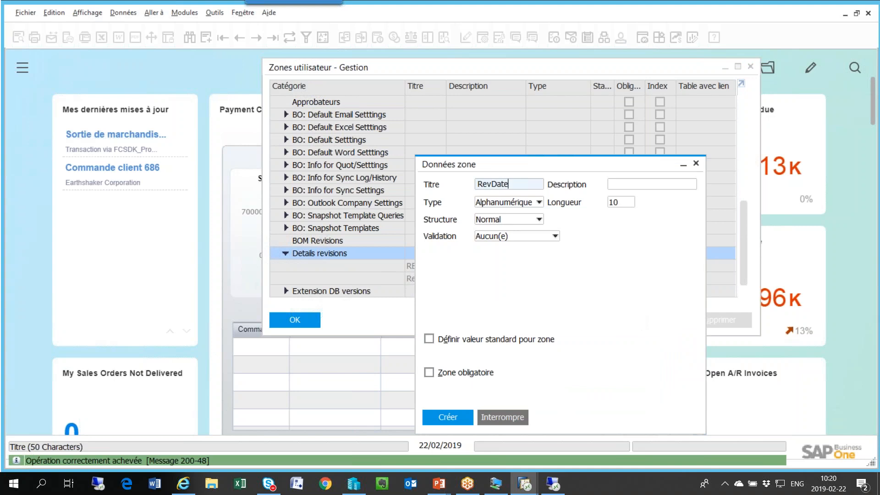
pyautogui.click(625, 188)
pyautogui.write('Date')
pyautogui.click(533, 201)
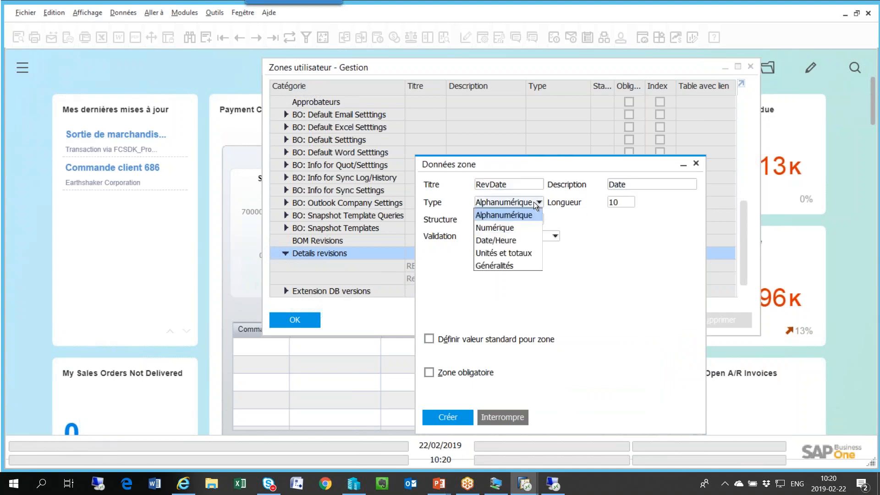
pyautogui.click(492, 241)
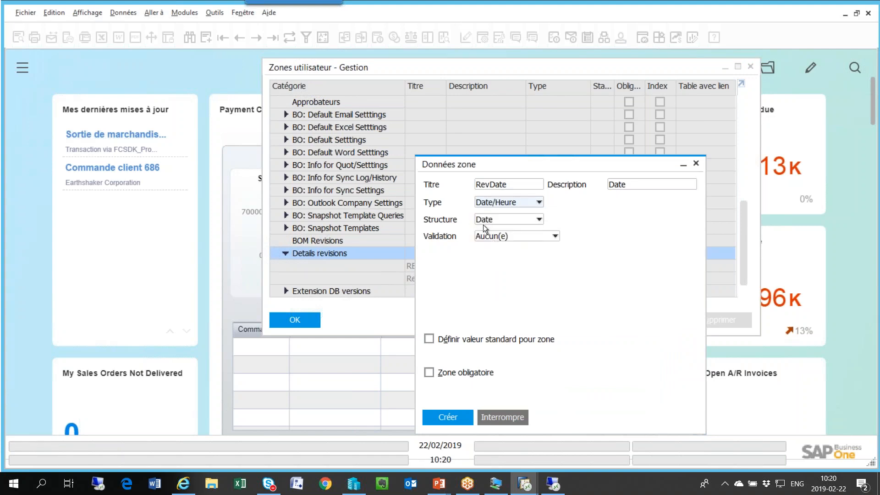
pyautogui.click(448, 417)
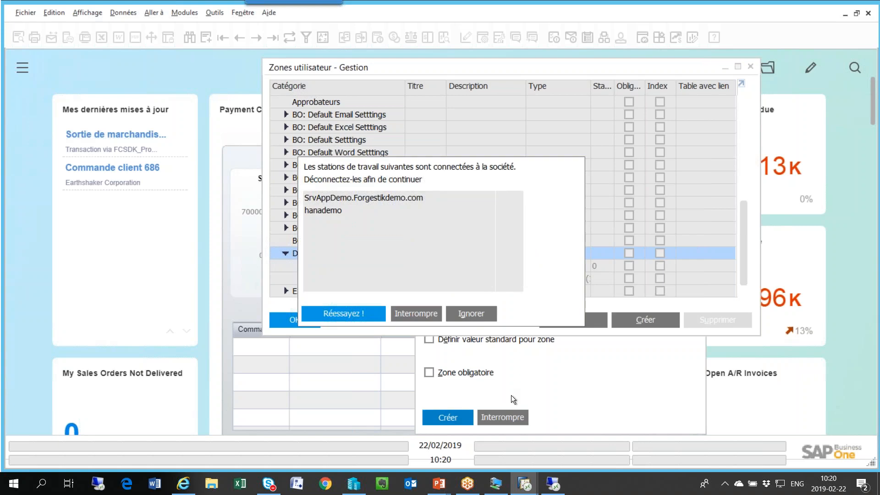
pyautogui.click(470, 312)
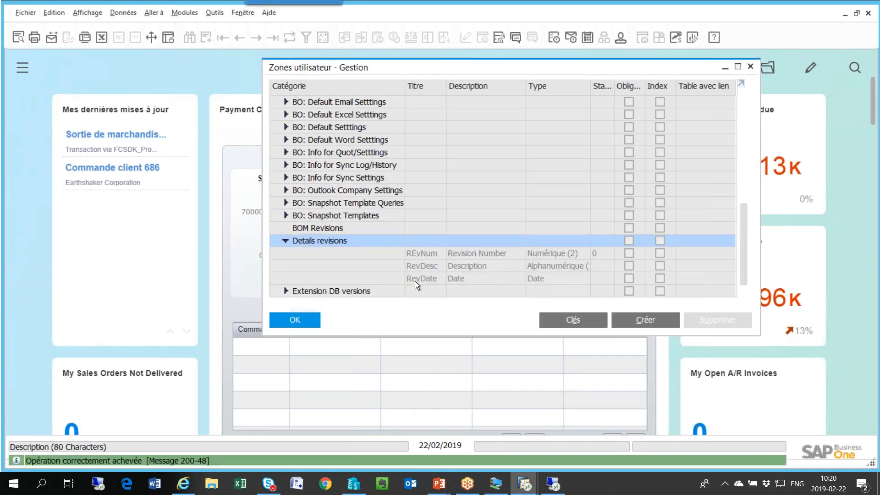
# Create a mandatory alphanumeric field RevPar with the description Par in Details revisions, ignoring the connected workstations
pyautogui.click(644, 318)
pyautogui.write('REv')
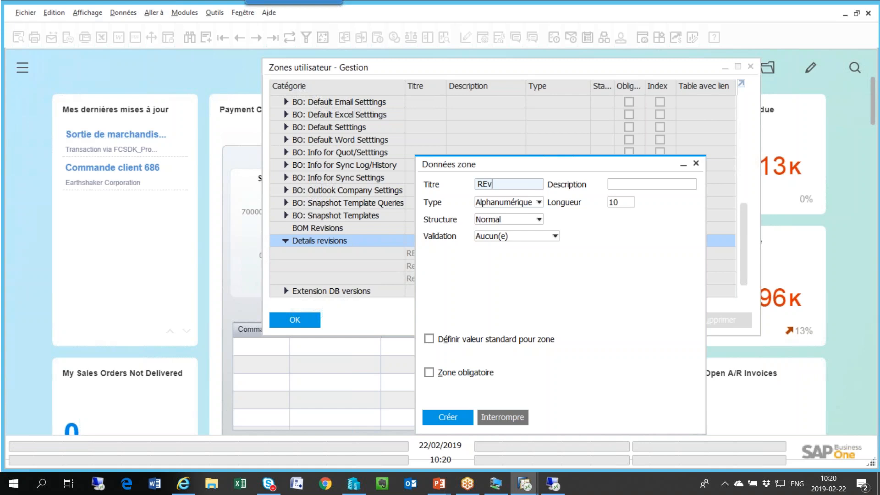
pyautogui.press('BackSpace')
pyautogui.press('BackSpace')
pyautogui.write('evPar')
pyautogui.click(645, 187)
pyautogui.write('Par')
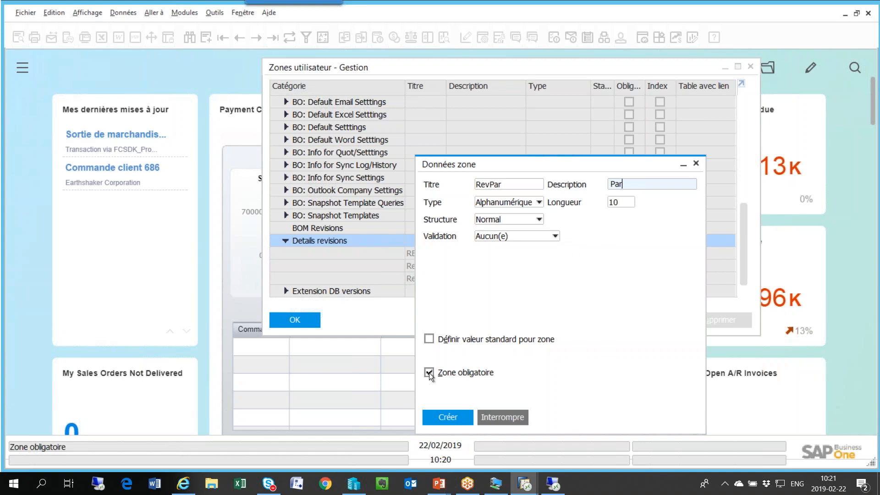
pyautogui.click(448, 417)
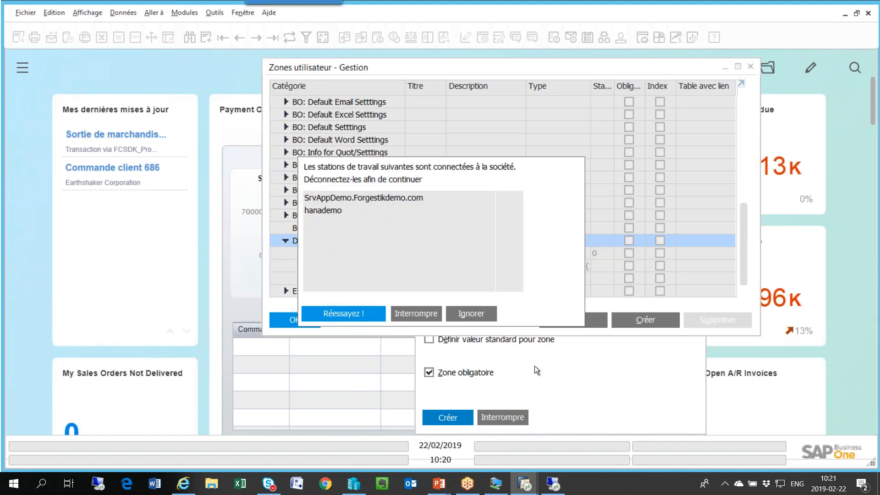
pyautogui.click(471, 314)
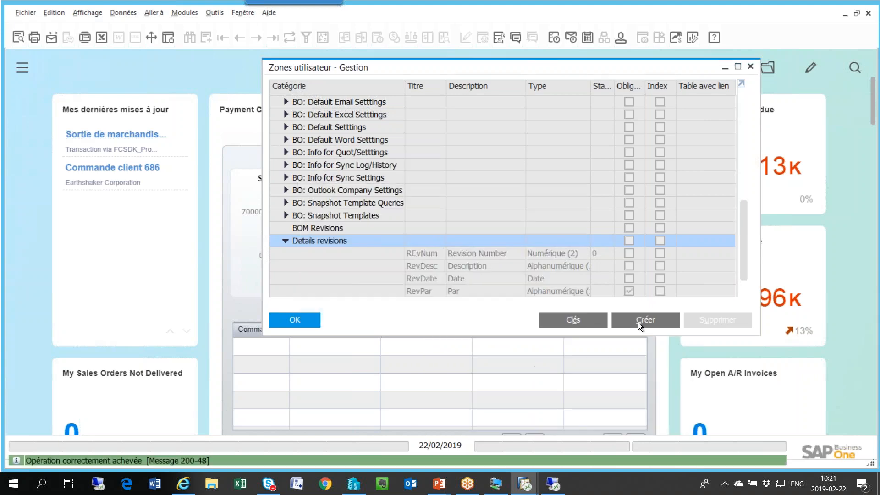
# Start another field for Details revisions, titled RevStatut with the description Statut
pyautogui.click(637, 323)
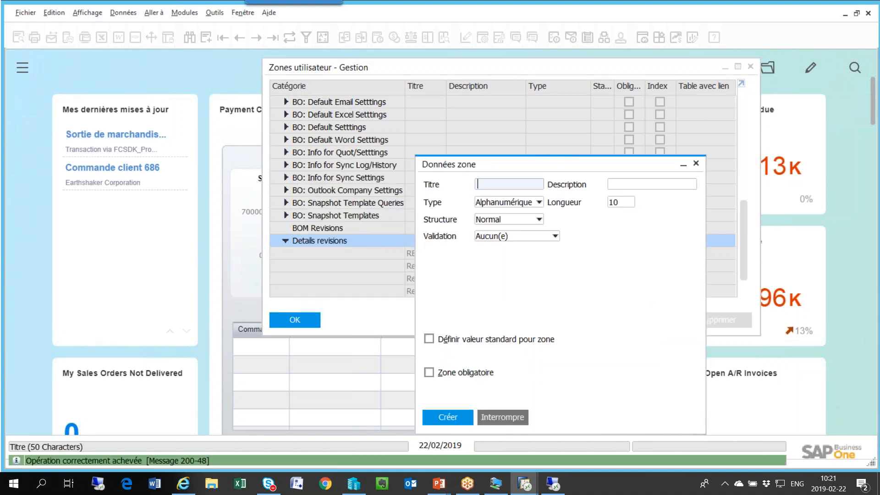
pyautogui.write('R')
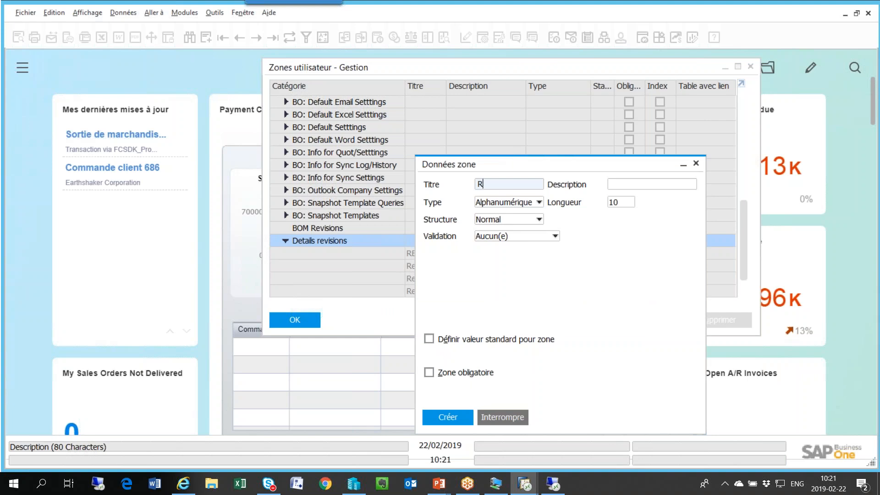
pyautogui.write('evapp')
pyautogui.press('BackSpace')
pyautogui.press('BackSpace')
pyautogui.press('BackSpace')
pyautogui.write('Statut')
pyautogui.click(622, 185)
pyautogui.write('Statut')
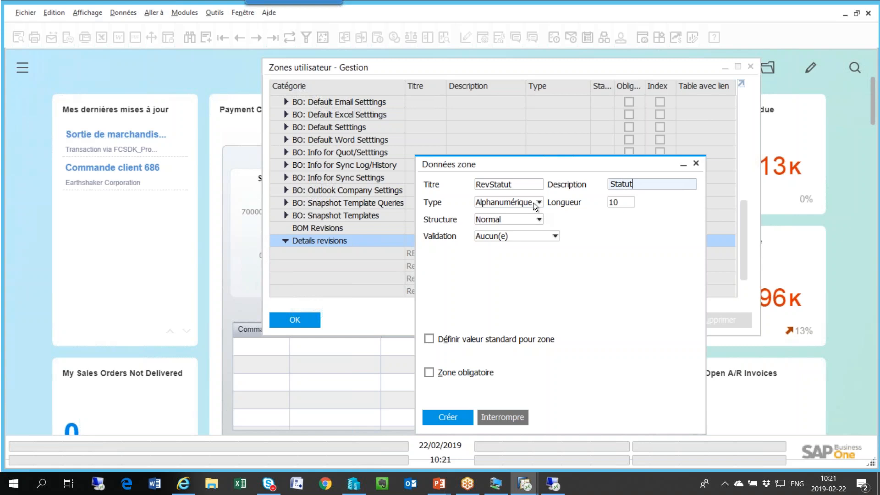
# Restrict RevStatut to authorised values and add the value O described as Approuvé, switching the input language to French for the accent
pyautogui.click(523, 235)
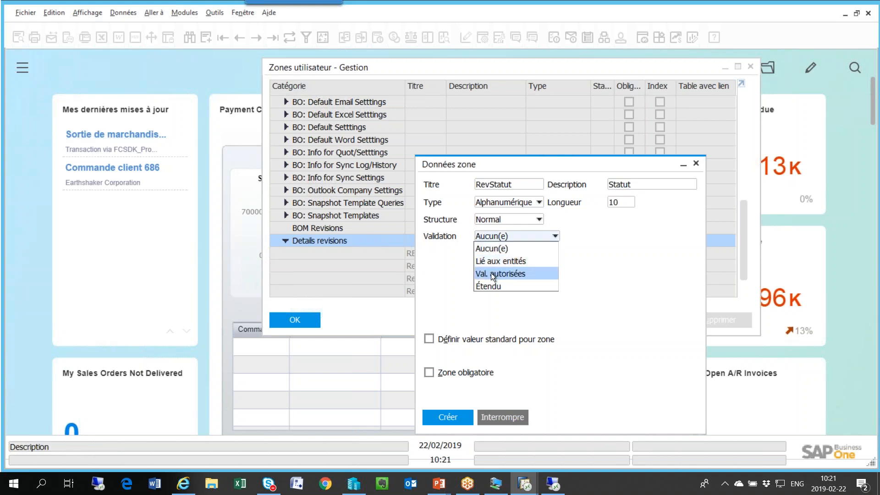
pyautogui.click(491, 274)
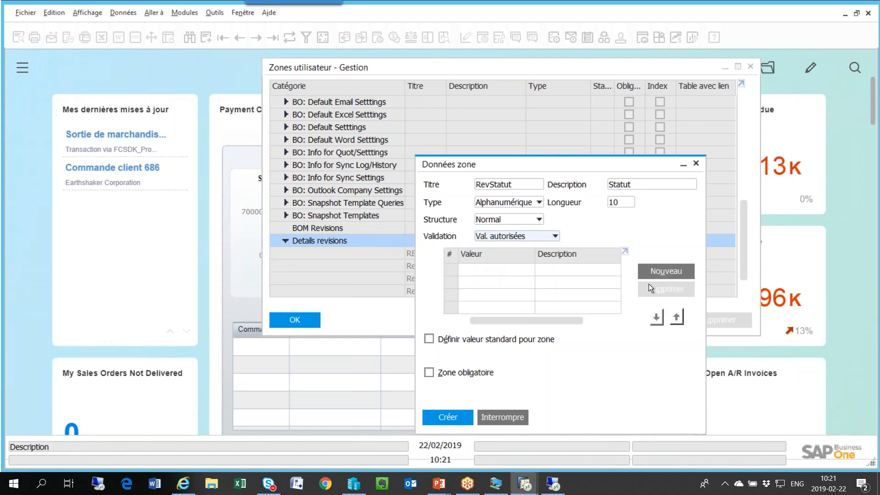
pyautogui.click(656, 272)
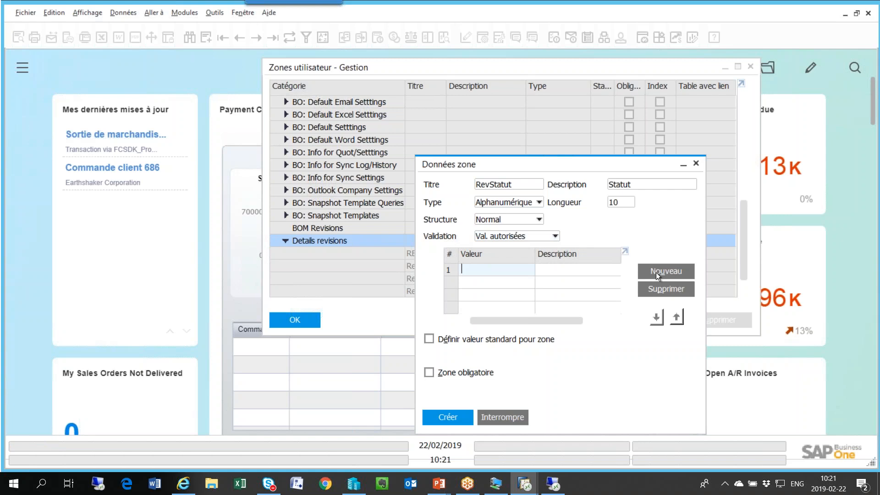
pyautogui.write('O')
pyautogui.press('Tab')
pyautogui.write('OU')
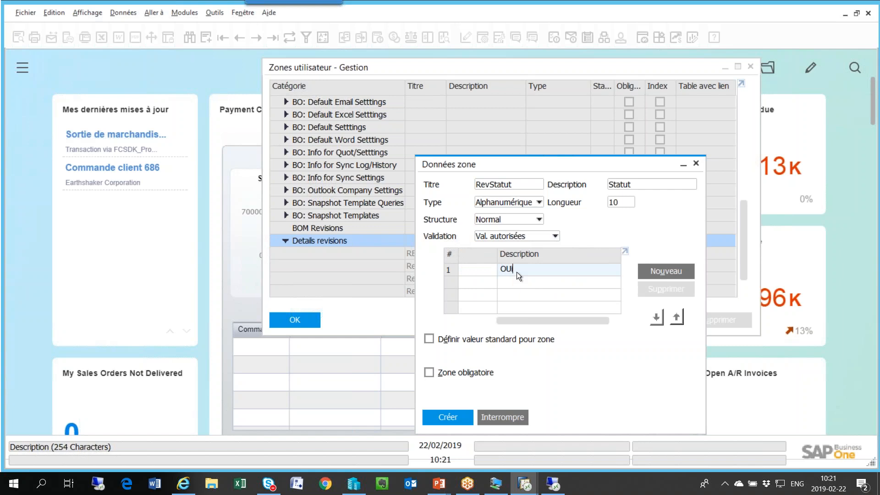
pyautogui.moveTo(518, 269); pyautogui.dragTo(488, 270)
pyautogui.press('BackSpace')
pyautogui.write('Appo')
pyautogui.press('BackSpace')
pyautogui.write('rouv/')
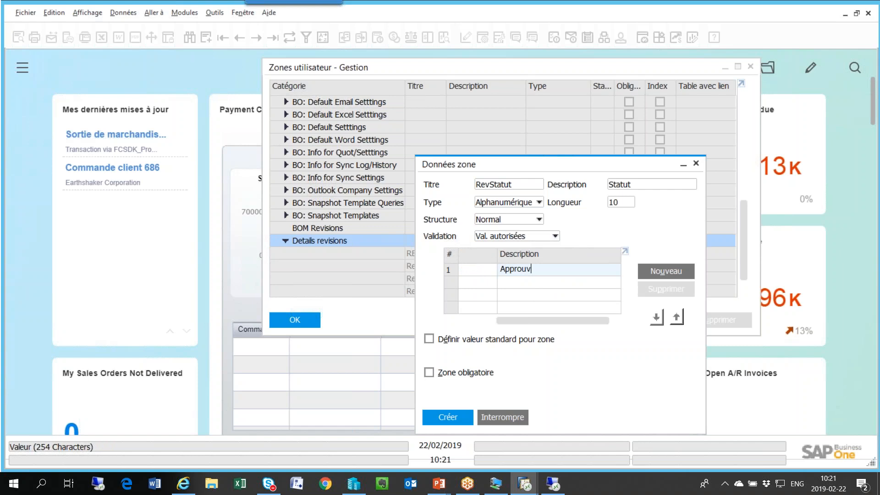
pyautogui.press('BackSpace')
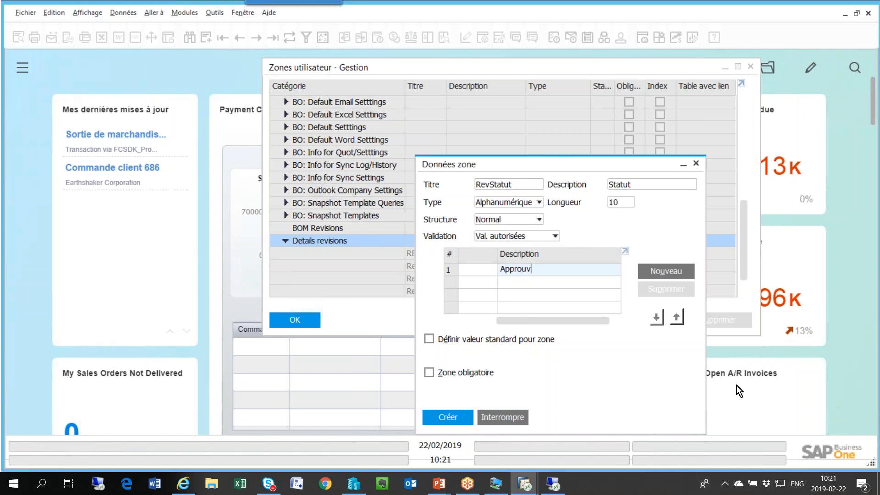
pyautogui.press('super+space')
pyautogui.click(744, 351)
pyautogui.write('é')
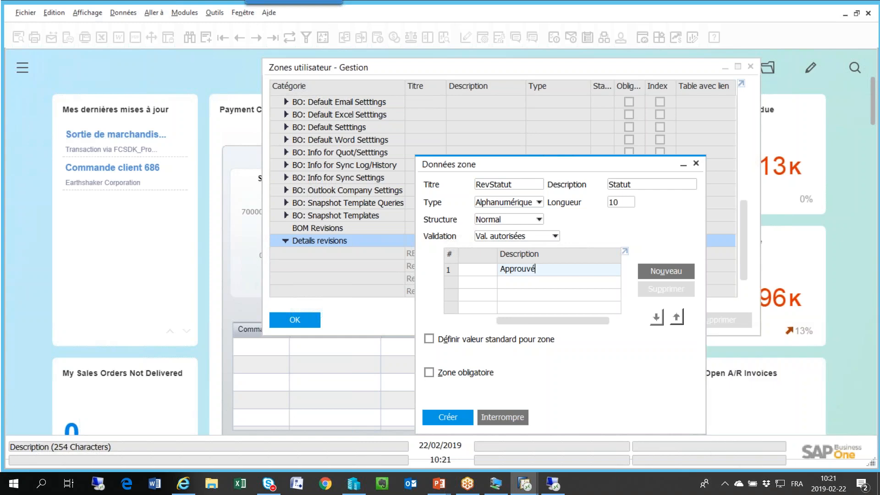
# Add a second authorised value N with the description Non-Approuvé
pyautogui.click(654, 273)
pyautogui.write('N')
pyautogui.press('Tab')
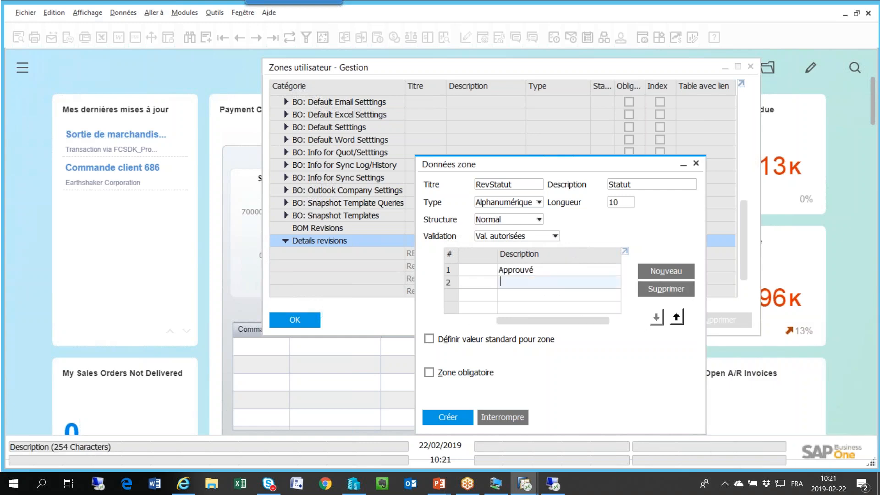
pyautogui.write('Non-Approuvé')
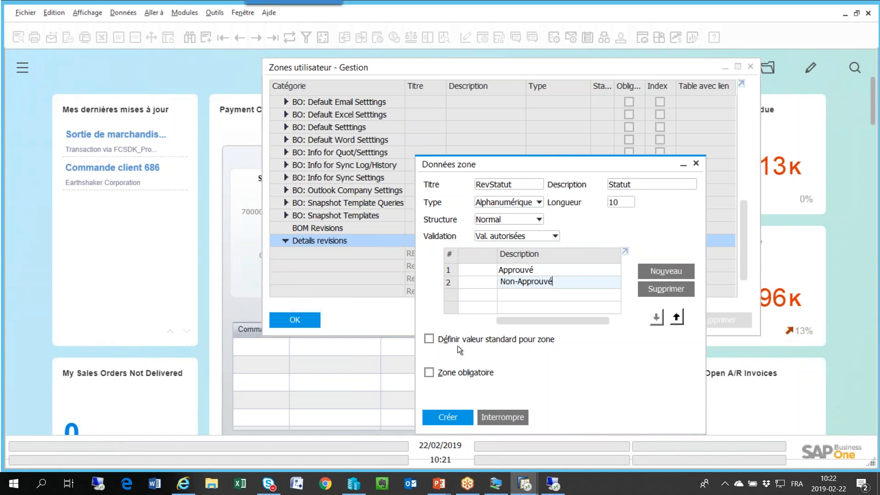
# Define N as the default value of RevStatut and create the field, ignoring the connected workstations
pyautogui.click(429, 339)
pyautogui.click(461, 359)
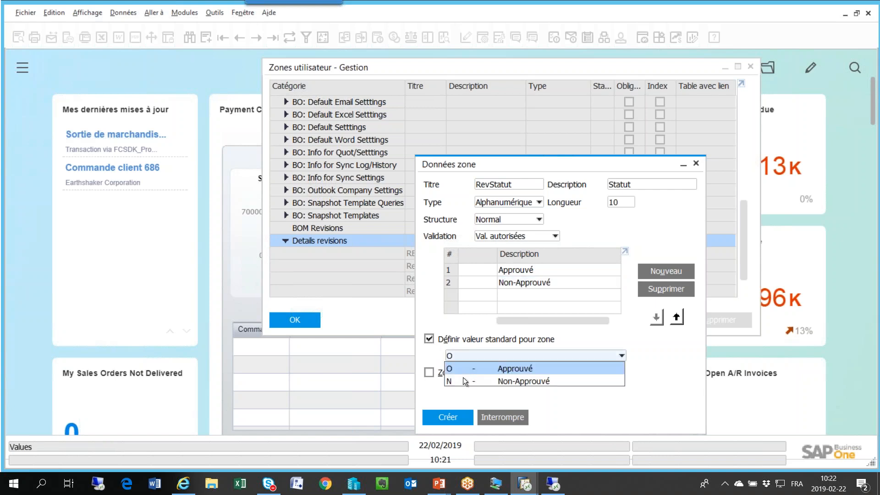
pyautogui.click(458, 379)
pyautogui.click(450, 419)
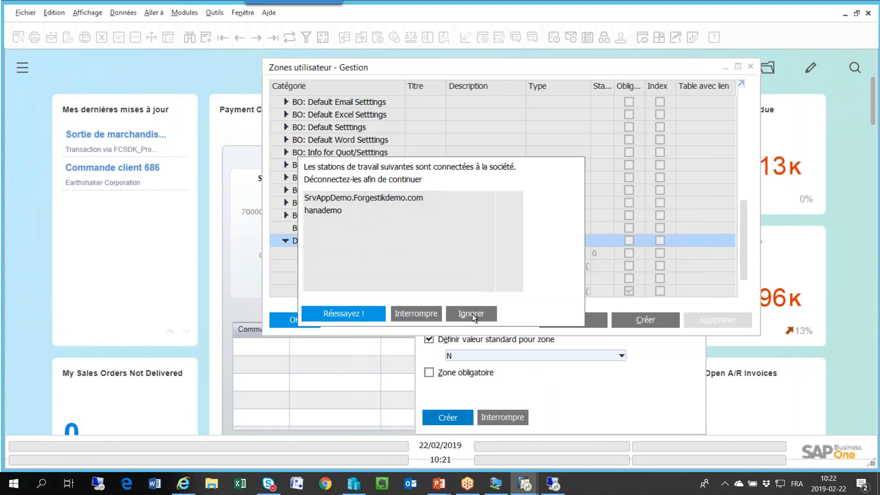
pyautogui.click(472, 315)
# Start a further field for Details revisions, titled RevApprob with the description Approbateur
pyautogui.scroll(-1, 515, 264)
pyautogui.scroll(-1, 721, 265)
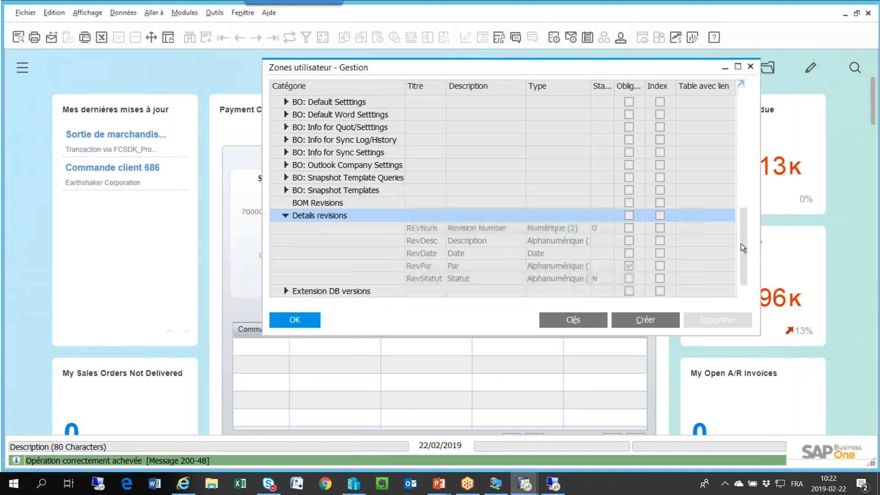
pyautogui.click(645, 319)
pyautogui.write('REV')
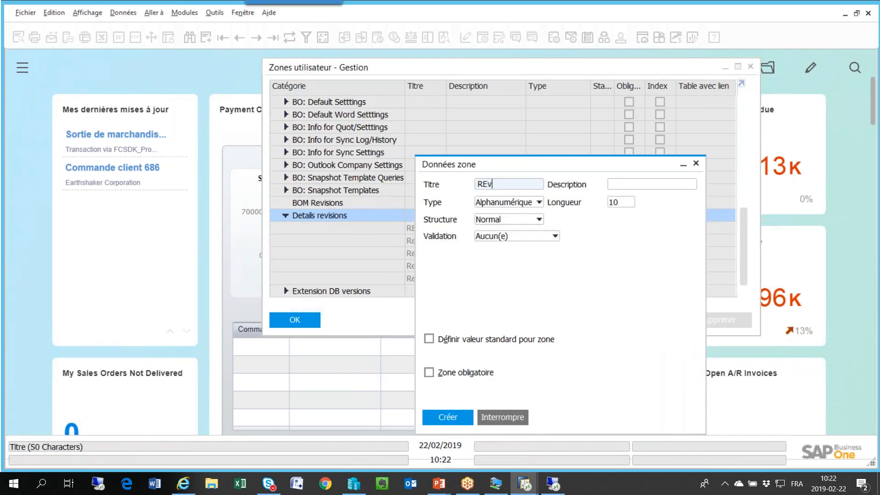
pyautogui.write('Ap')
pyautogui.press('BackSpace')
pyautogui.press('BackSpace')
pyautogui.press('BackSpace')
pyautogui.press('BackSpace')
pyautogui.write('evApprob')
pyautogui.click(651, 185)
pyautogui.write('Approbateur')
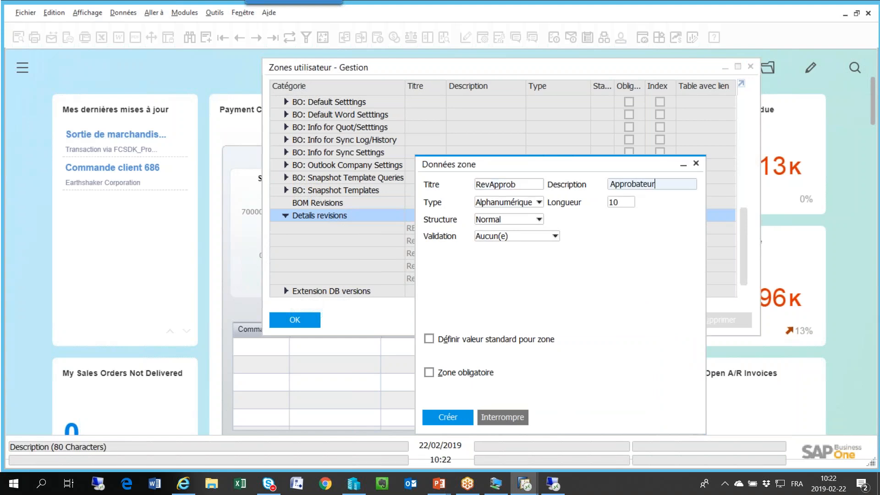
# Link RevApprob to the user table APPROBATEURS through entity validation and create the field, ignoring the connected workstations
pyautogui.click(511, 238)
pyautogui.click(515, 262)
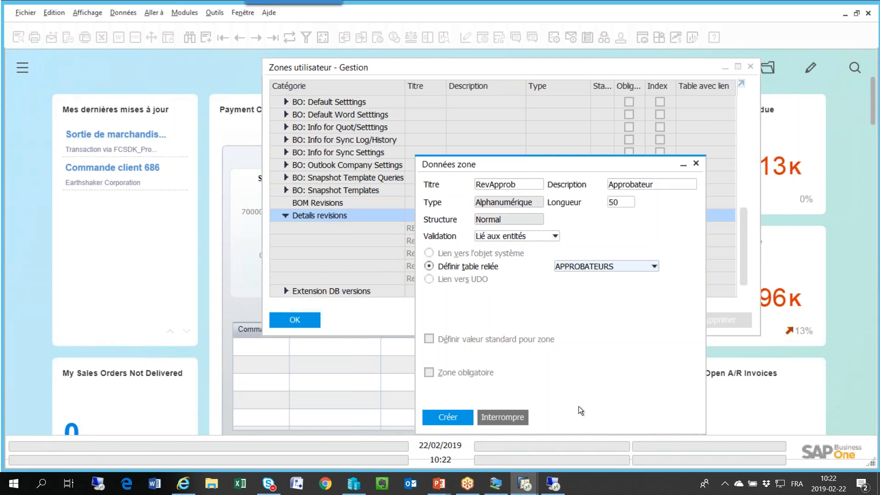
pyautogui.click(456, 420)
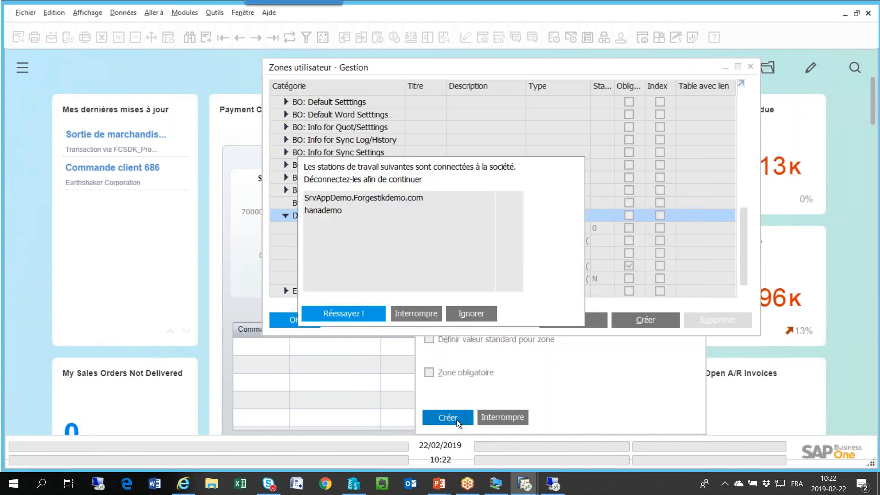
pyautogui.click(471, 314)
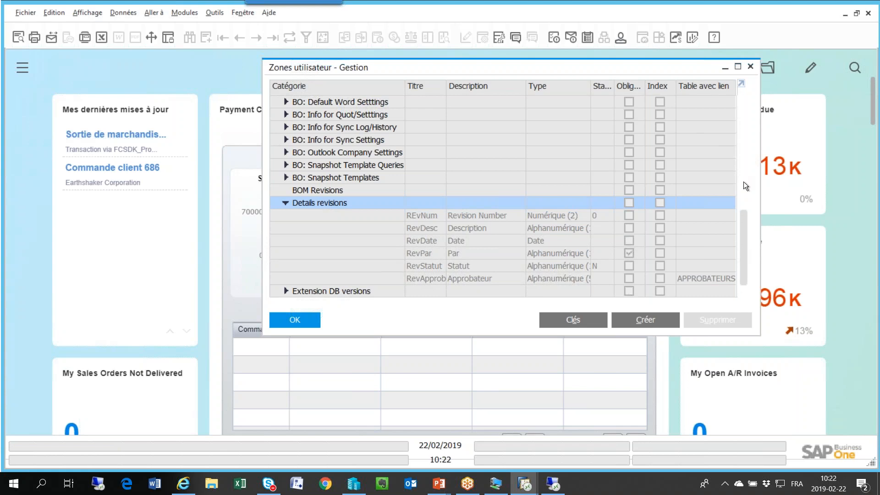
# Close the user field management and launch the user-defined object registration wizard with the option to create a new object
pyautogui.scroll(10, 743, 181)
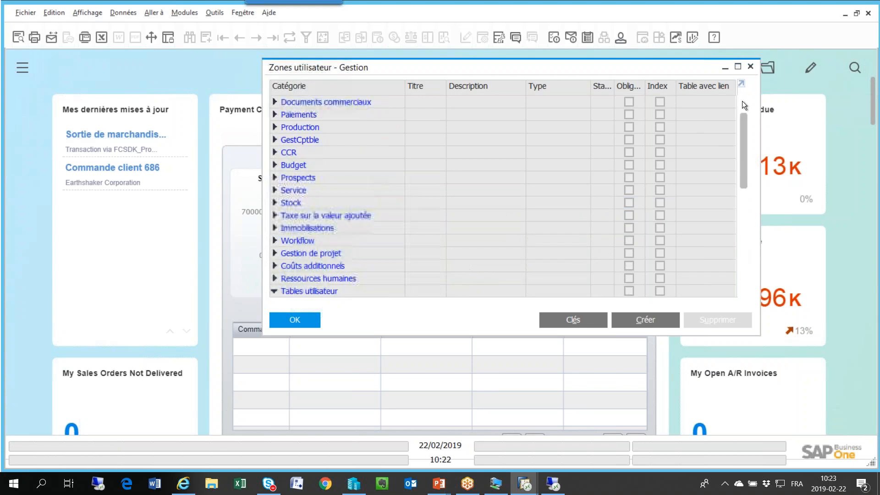
pyautogui.scroll(1, 741, 101)
pyautogui.click(750, 66)
pyautogui.click(213, 12)
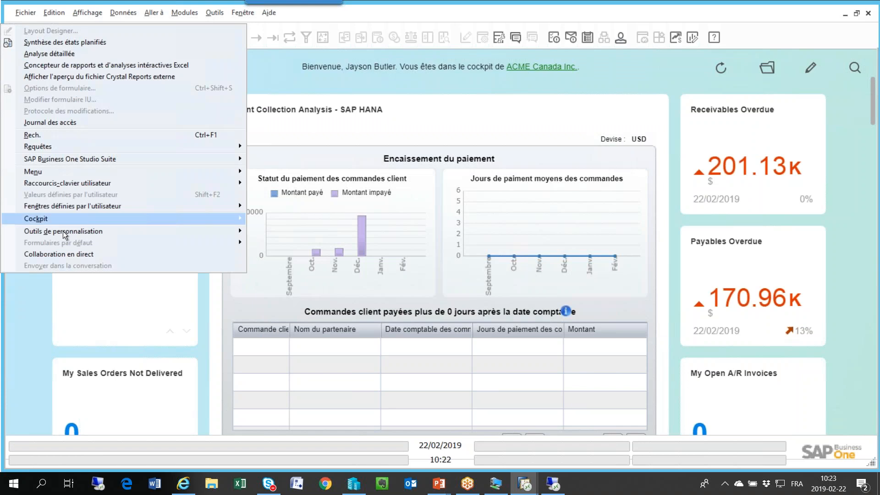
pyautogui.moveTo(64, 233)
pyautogui.click(292, 284)
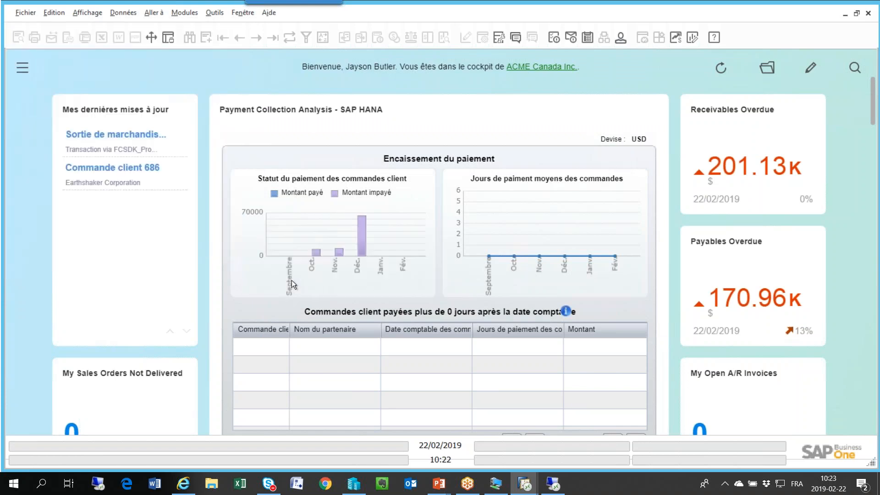
pyautogui.click(545, 361)
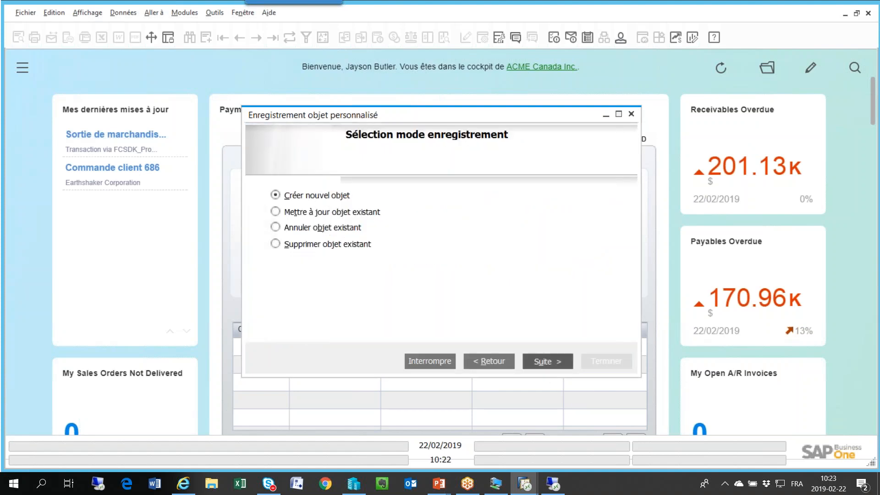
pyautogui.click(545, 361)
# Set the unique ID of the new user-defined object to REV
pyautogui.click(393, 202)
pyautogui.write('rev')
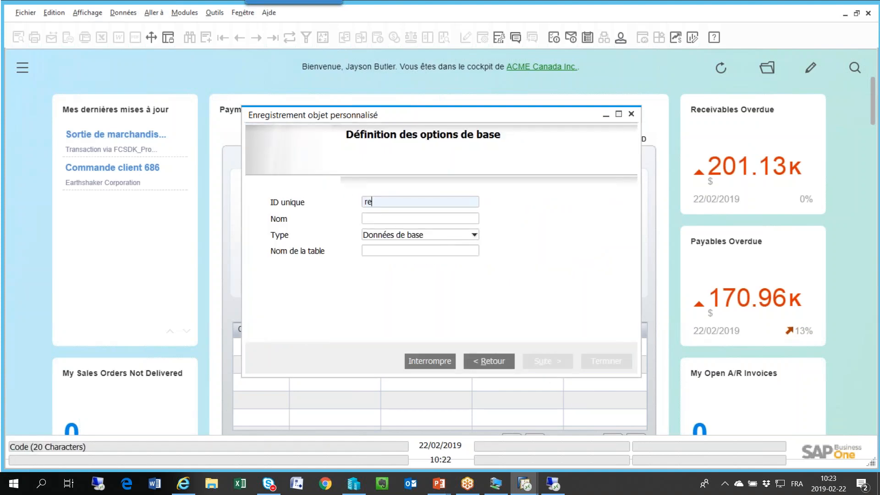
pyautogui.press('BackSpace')
pyautogui.press('BackSpace')
pyautogui.press('BackSpace')
pyautogui.write('REV')
# Name the REV object Revisions
pyautogui.press('Tab')
pyautogui.write('rEVSIO')
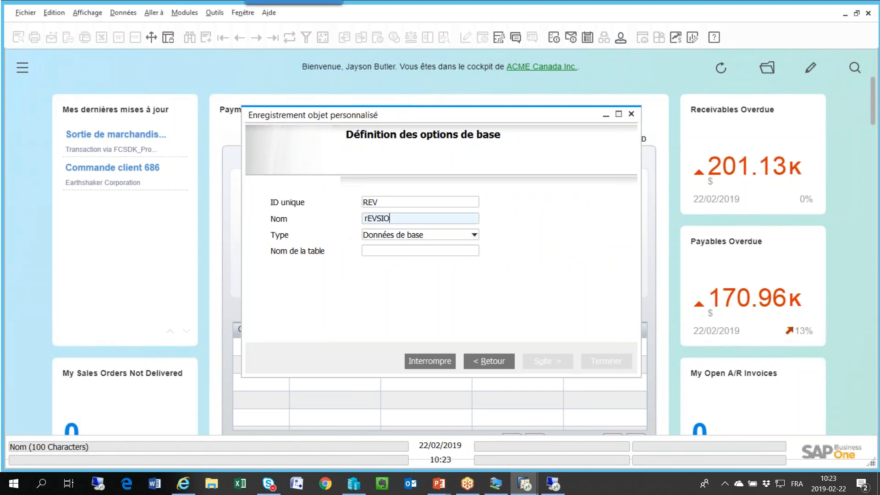
pyautogui.press('BackSpace')
pyautogui.press('BackSpace')
pyautogui.press('BackSpace')
pyautogui.press('BackSpace')
pyautogui.press('BackSpace')
pyautogui.press('BackSpace')
pyautogui.write('Revius')
pyautogui.press('BackSpace')
pyautogui.press('BackSpace')
pyautogui.write('sions')
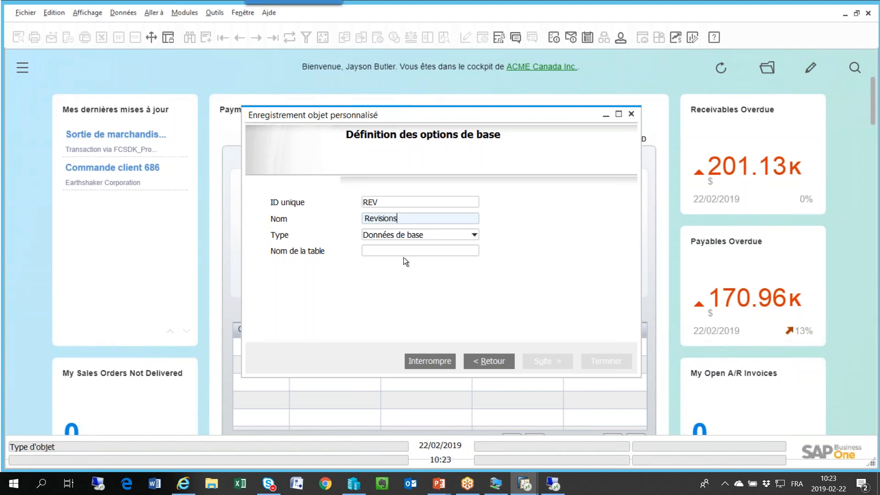
# Keep the object type Données de base, assign the user table BOMREVISIONS and proceed to the services definition
pyautogui.click(425, 237)
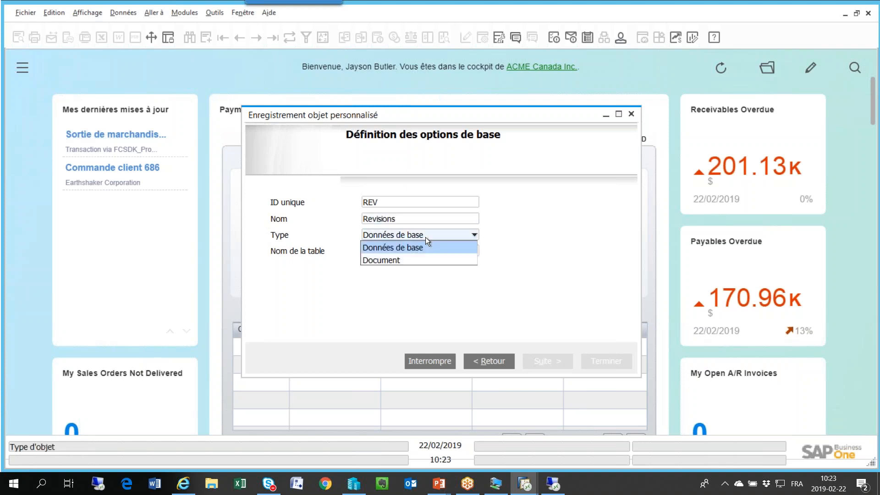
pyautogui.click(422, 249)
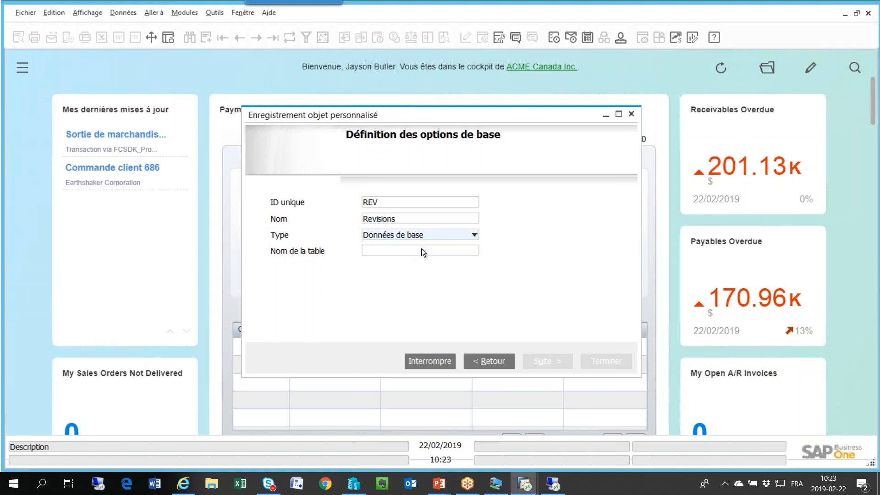
pyautogui.click(429, 252)
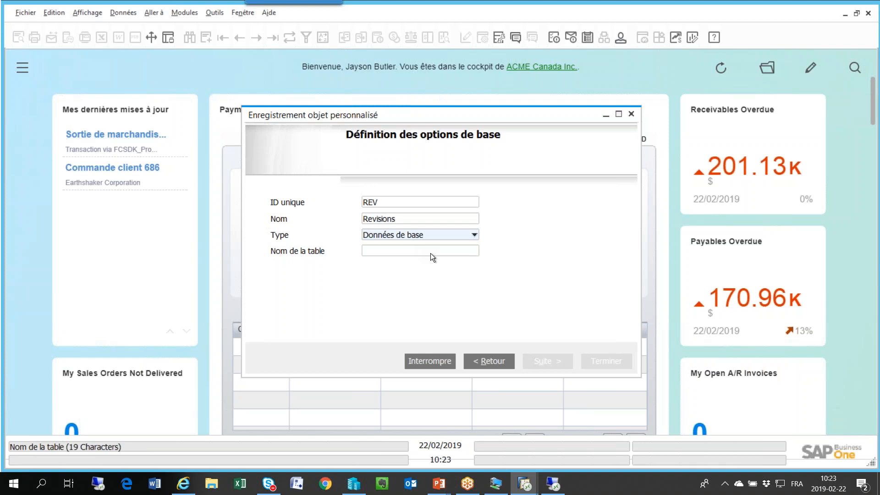
pyautogui.click(473, 251)
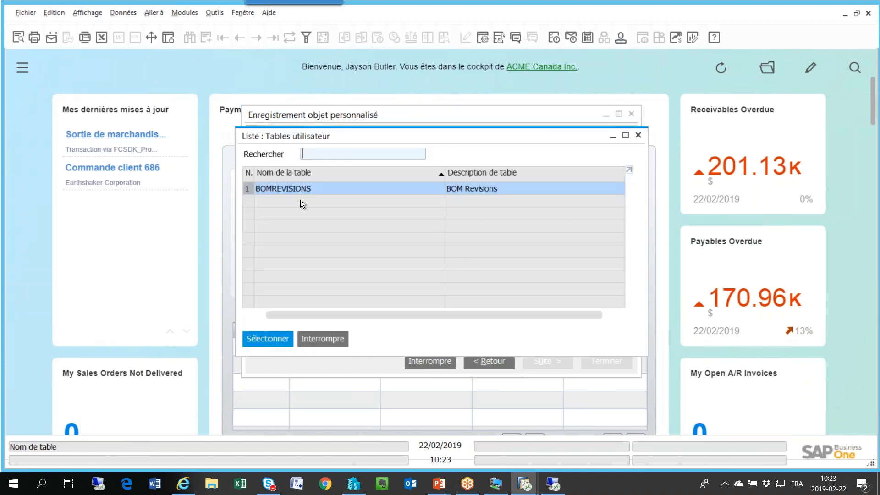
pyautogui.doubleClick(279, 190)
pyautogui.click(553, 361)
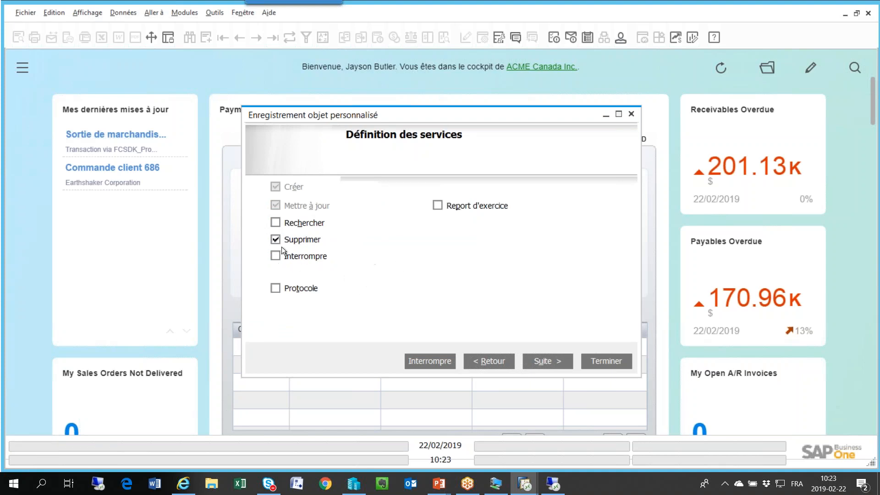
# Enable the Rechercher service for the object and activate its standard form (Formulaire standard)
pyautogui.click(275, 223)
pyautogui.click(538, 361)
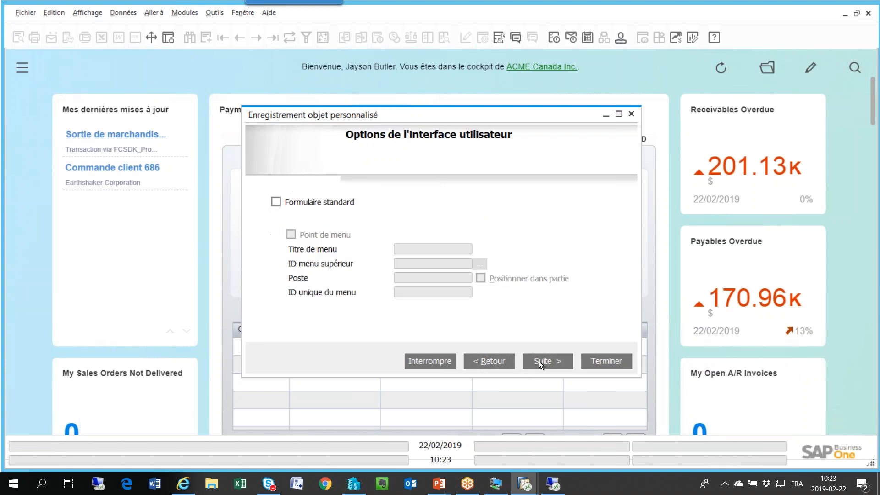
pyautogui.click(275, 202)
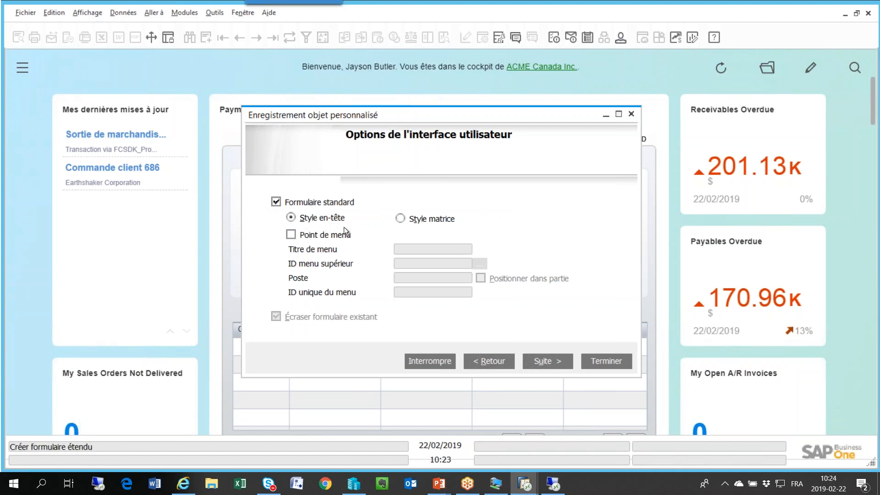
# Add a menu item for the header-style form with the menu title Revisions
pyautogui.click(290, 234)
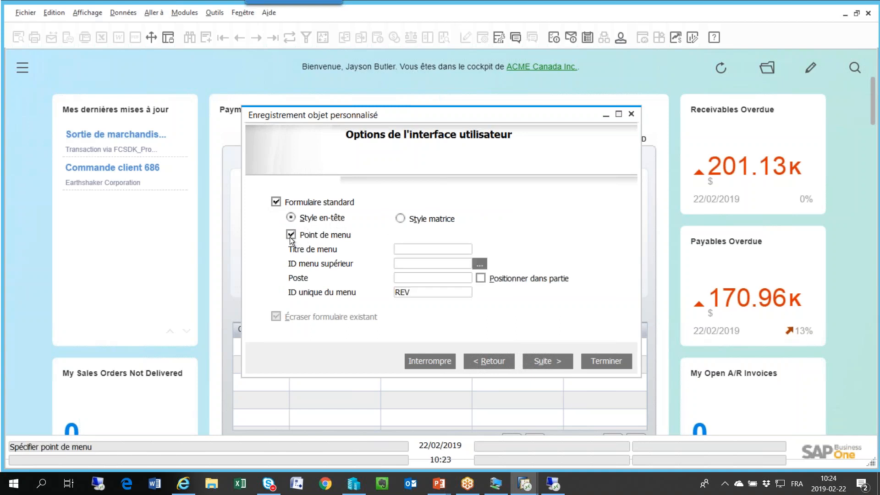
pyautogui.click(418, 250)
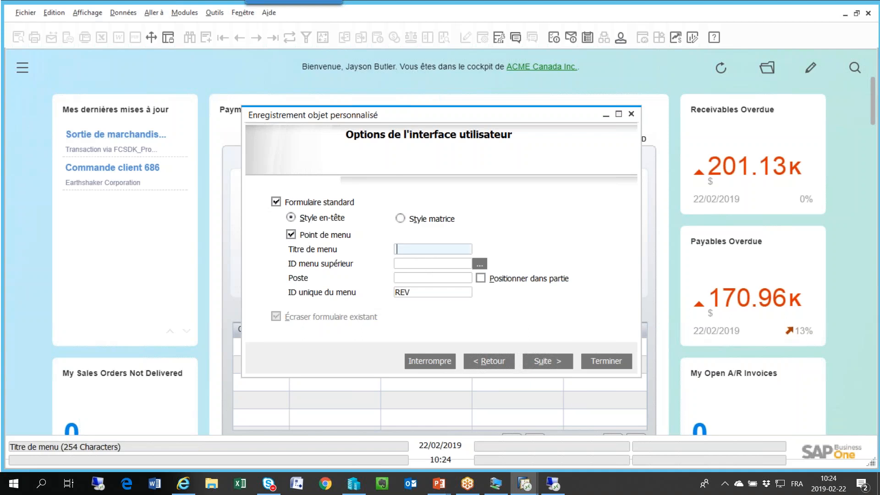
pyautogui.write('Revsion')
pyautogui.click(410, 249)
pyautogui.write('is')
# Place the Revisions menu item under the Production parent menu, enable Positionner dans partie and proceed to the search fields
pyautogui.click(469, 263)
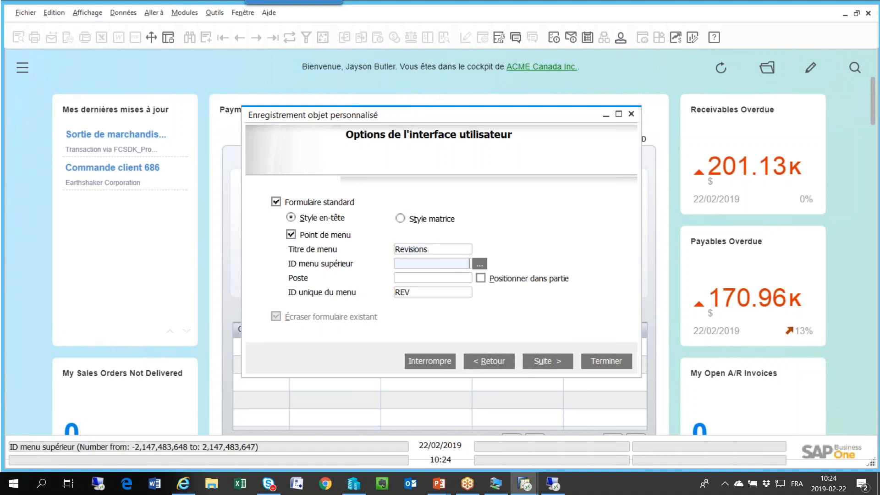
pyautogui.click(479, 264)
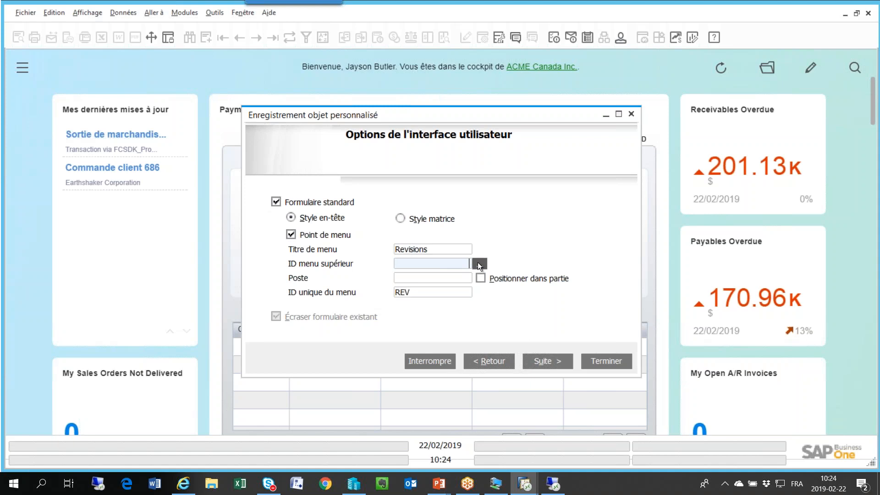
pyautogui.click(328, 298)
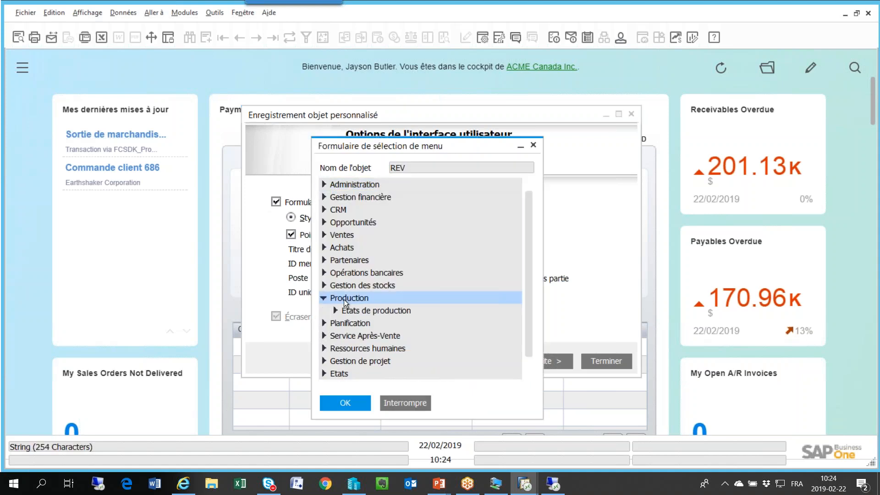
pyautogui.click(345, 402)
pyautogui.click(445, 277)
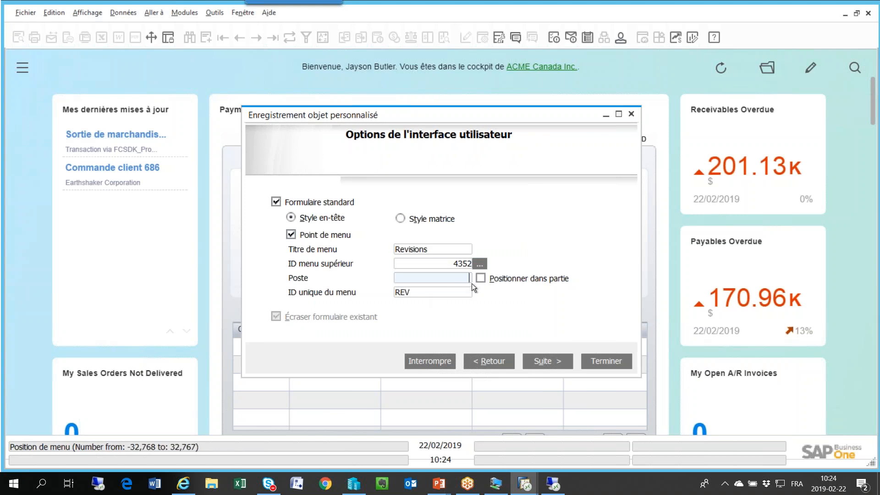
pyautogui.click(480, 278)
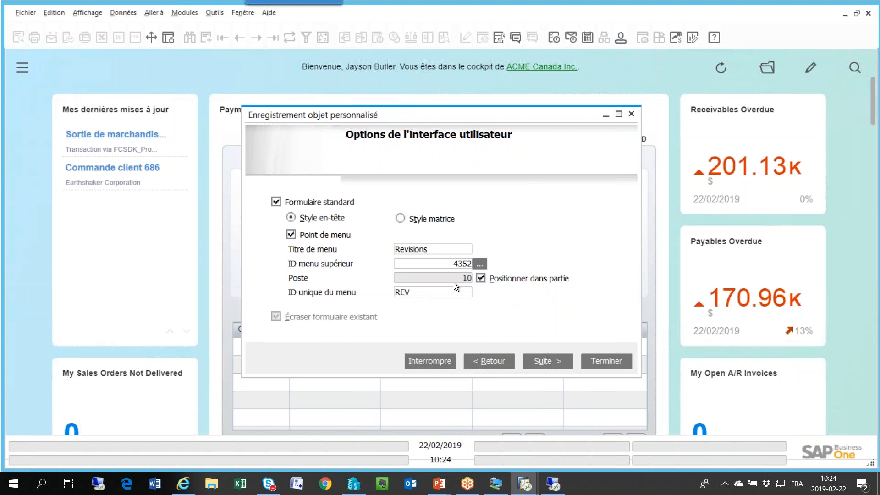
pyautogui.click(551, 362)
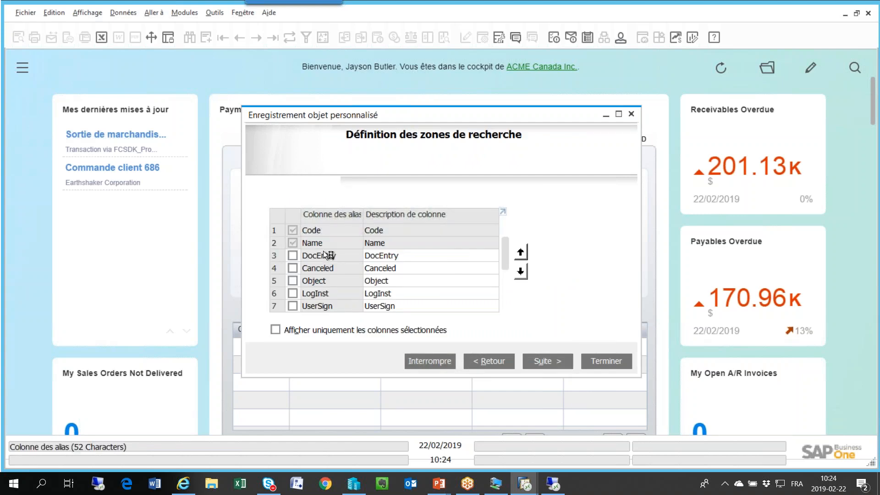
# Review and accept the default search columns and the default standard form columns, Code and Name
pyautogui.scroll(-1, 323, 251)
pyautogui.scroll(-1, 420, 256)
pyautogui.scroll(-4, 396, 271)
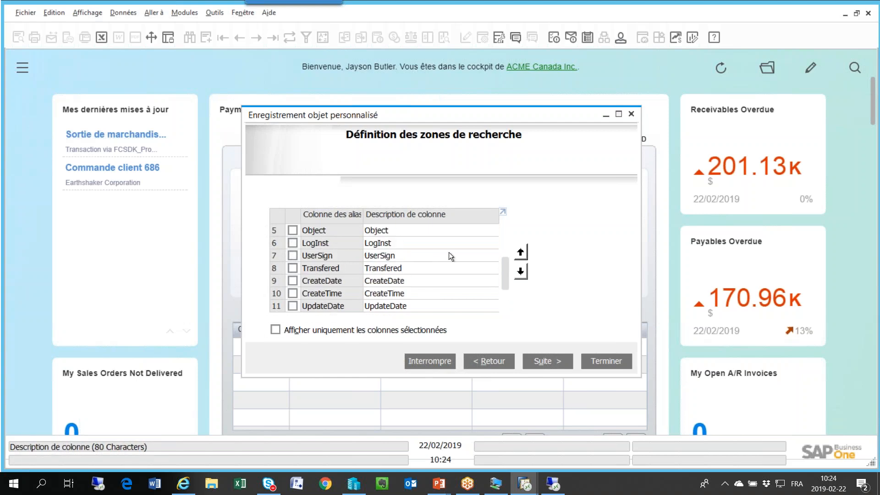
pyautogui.scroll(1, 504, 225)
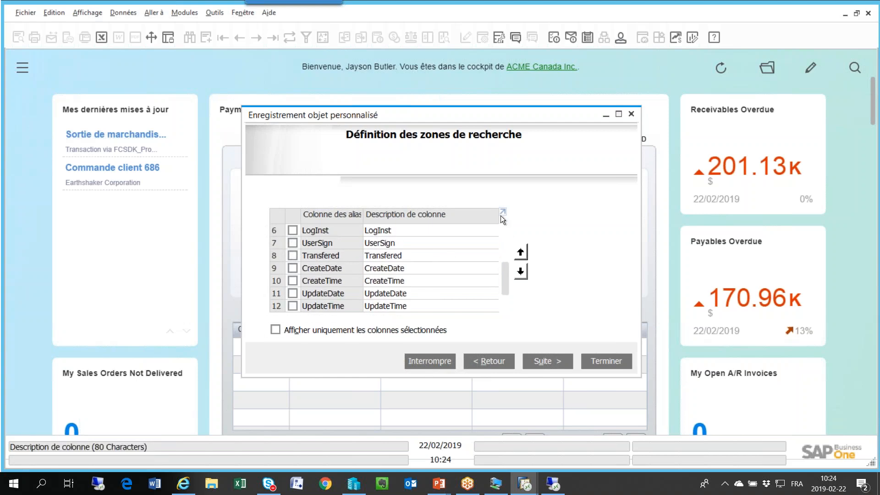
pyautogui.scroll(5, 504, 263)
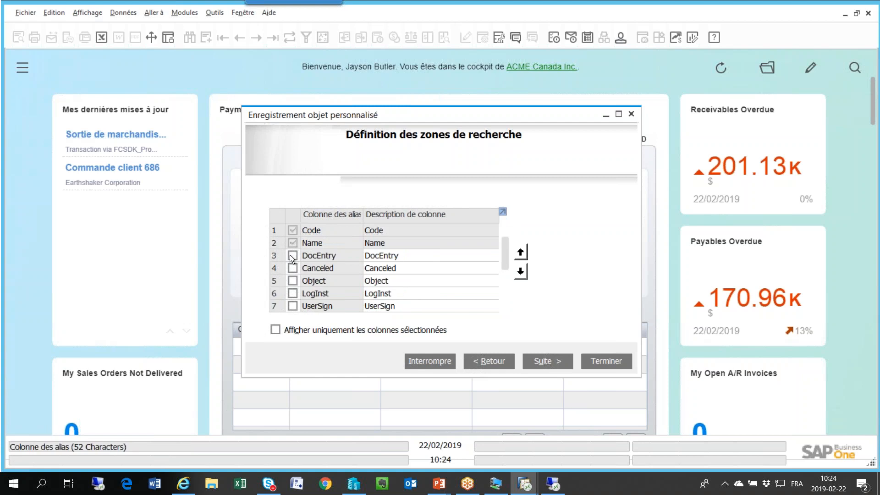
pyautogui.click(556, 362)
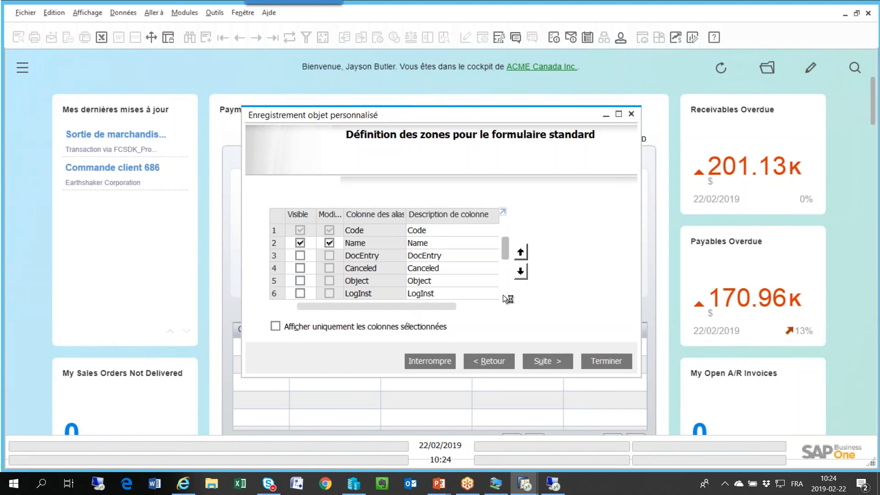
pyautogui.scroll(-3, 502, 295)
pyautogui.click(541, 362)
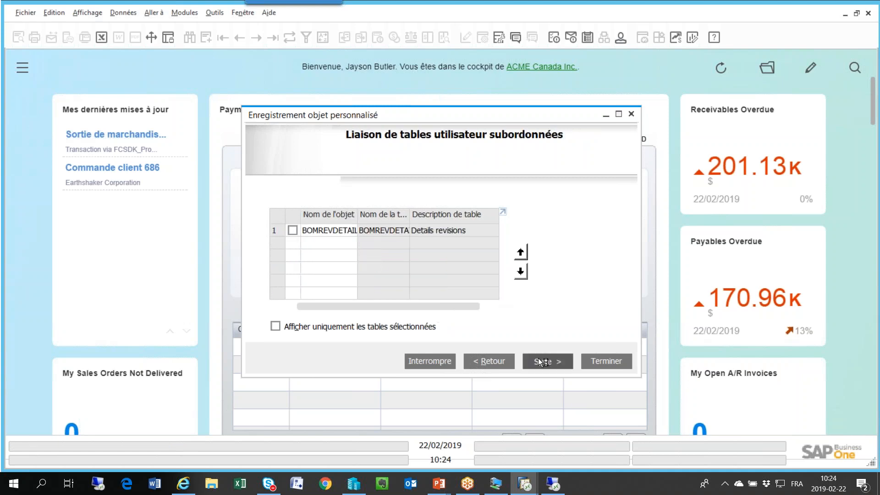
# Link the subordinate table BOMREVDETAILS to the object and select it for defining its form columns
pyautogui.click(292, 230)
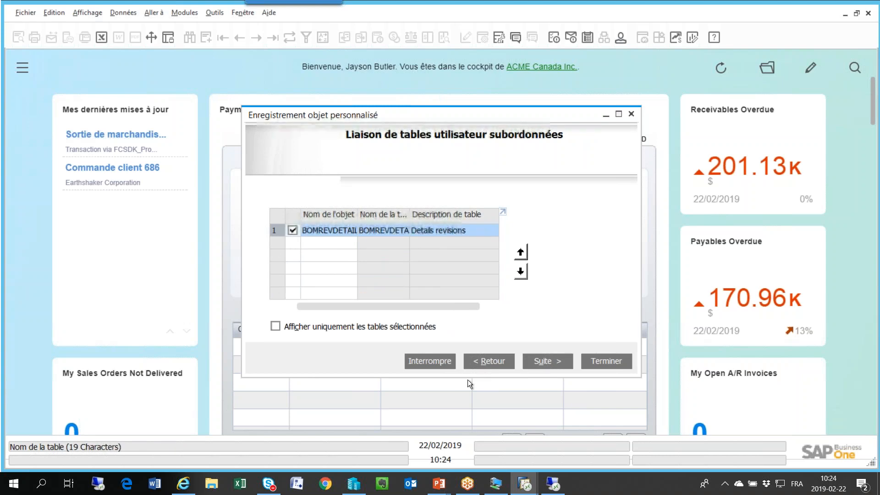
pyautogui.click(546, 362)
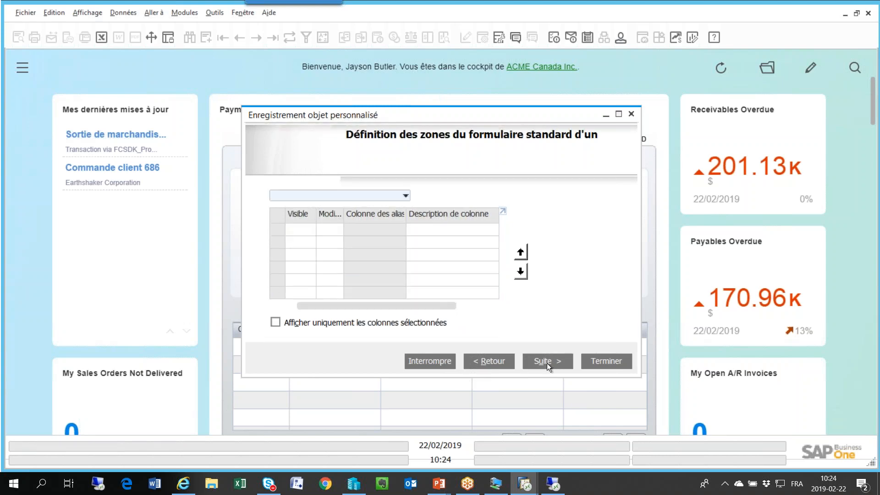
pyautogui.click(392, 197)
pyautogui.click(321, 221)
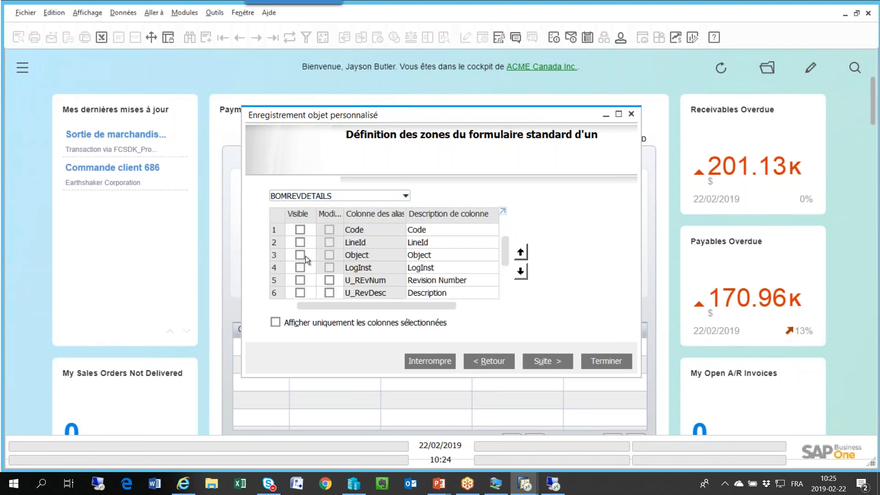
# Make the BOMREVDETAILS user columns visible and editable, including Revision Number, Description, Date and Par, leaving the system columns hidden
pyautogui.scroll(-1, 306, 261)
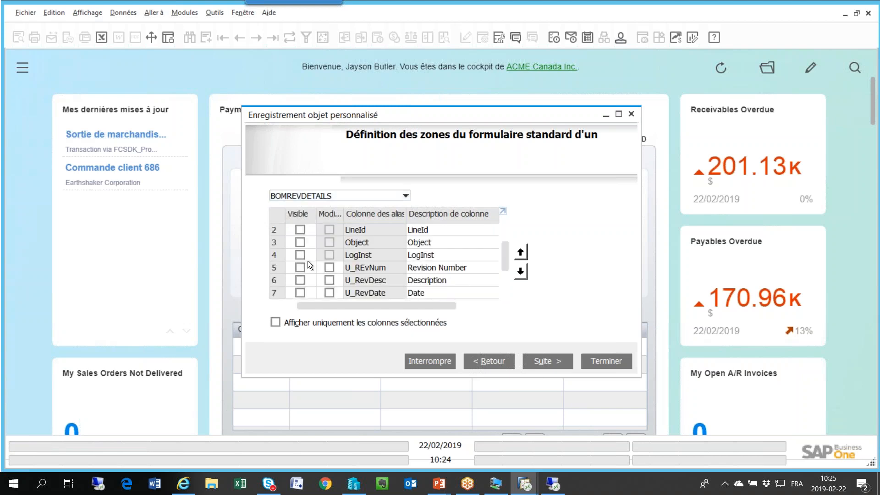
pyautogui.click(303, 280)
pyautogui.scroll(-2, 298, 279)
pyautogui.click(300, 279)
pyautogui.click(299, 268)
pyautogui.click(300, 289)
pyautogui.scroll(-1, 306, 278)
pyautogui.click(298, 295)
pyautogui.scroll(2, 330, 272)
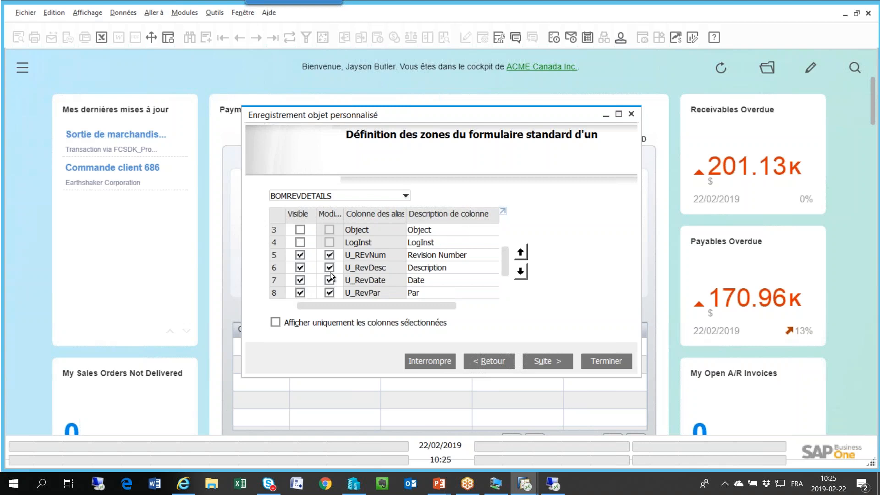
pyautogui.scroll(2, 329, 272)
pyautogui.scroll(-3, 308, 237)
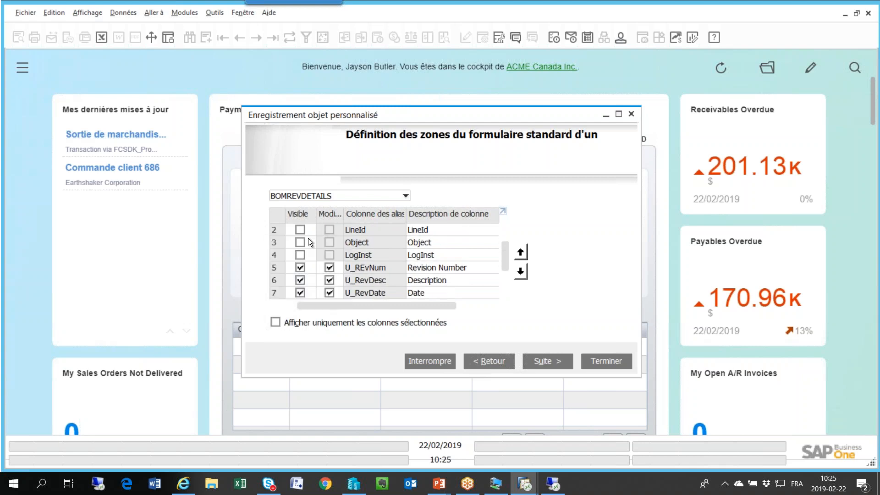
pyautogui.scroll(3, 383, 246)
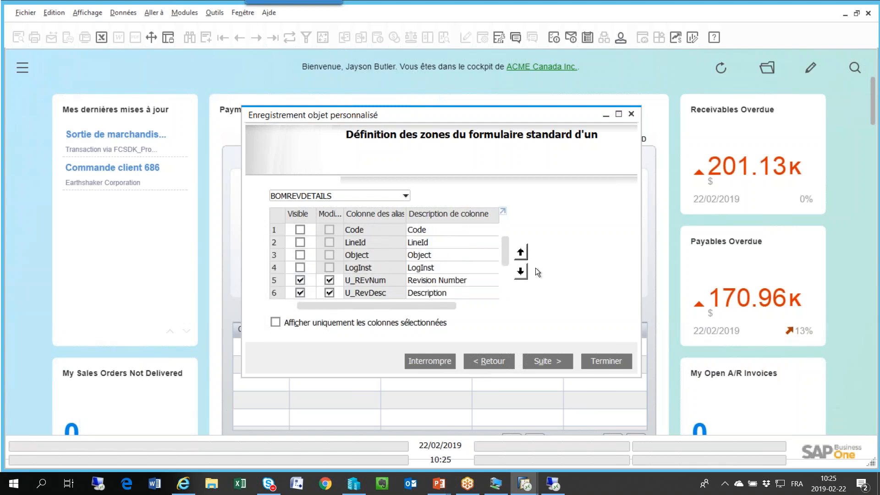
# Complete the object registration without an implementation DLL and close the wizard
pyautogui.scroll(-4, 334, 274)
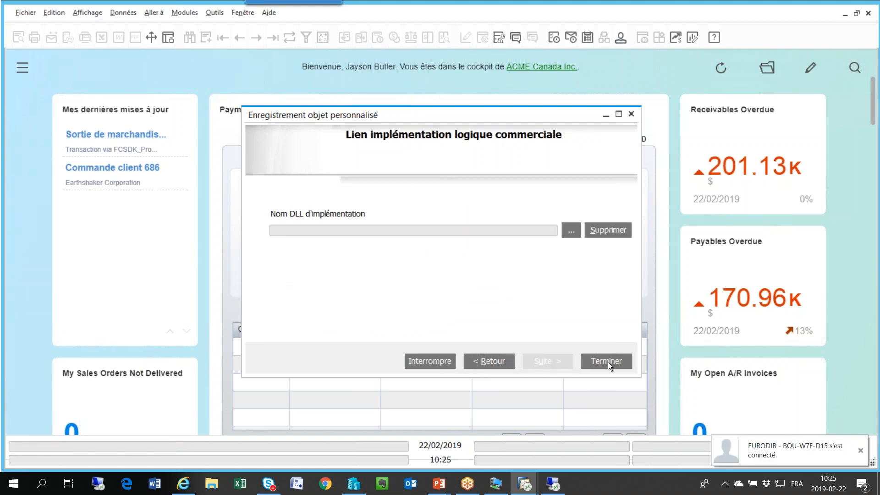
pyautogui.click(607, 362)
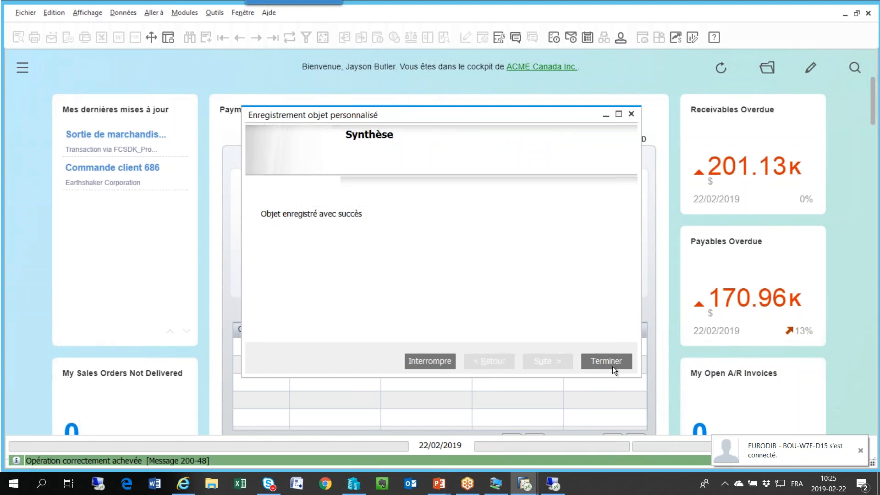
pyautogui.click(631, 113)
# Start a new user-defined field for the Production category's Nomenclature - Titre, with Revisions as both title and description
pyautogui.click(218, 14)
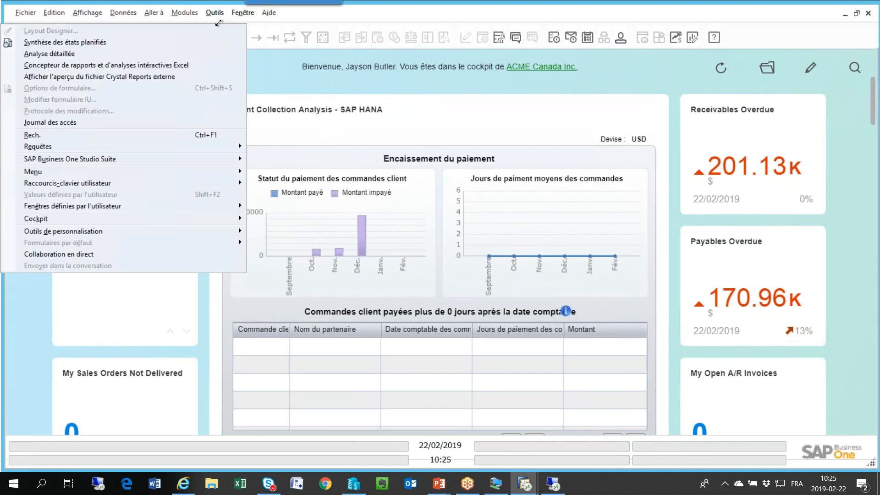
pyautogui.moveTo(75, 211)
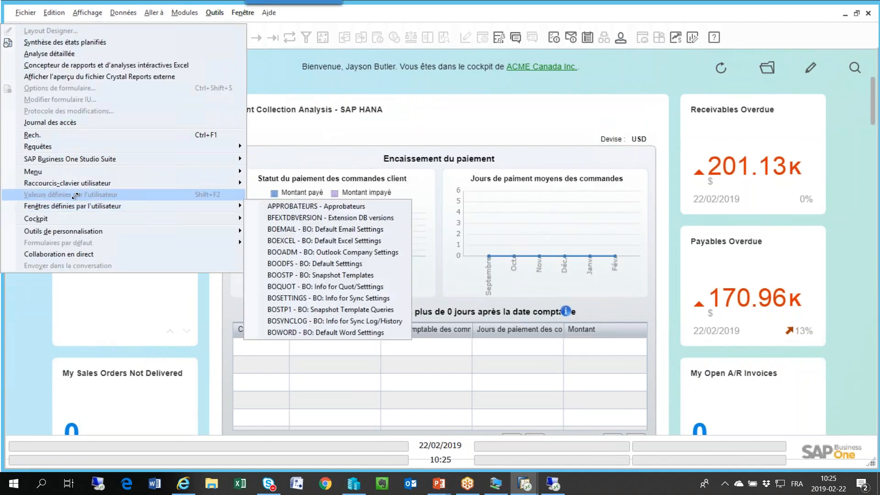
pyautogui.moveTo(74, 233)
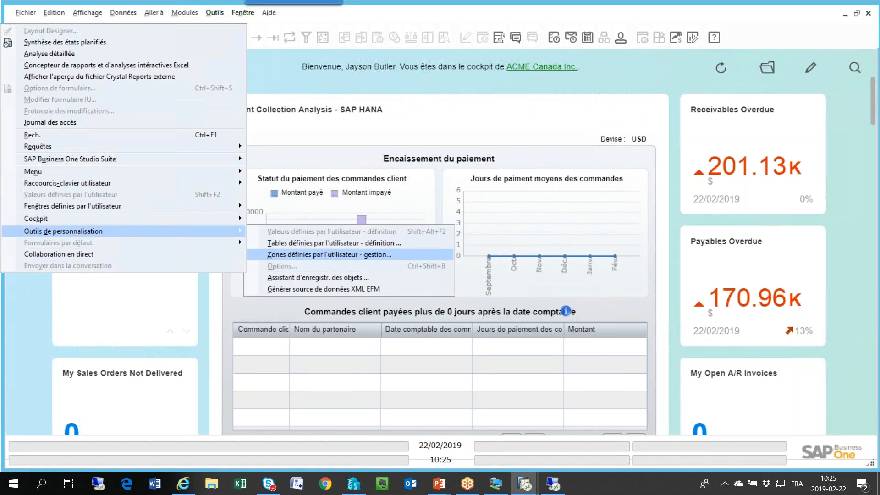
pyautogui.click(336, 256)
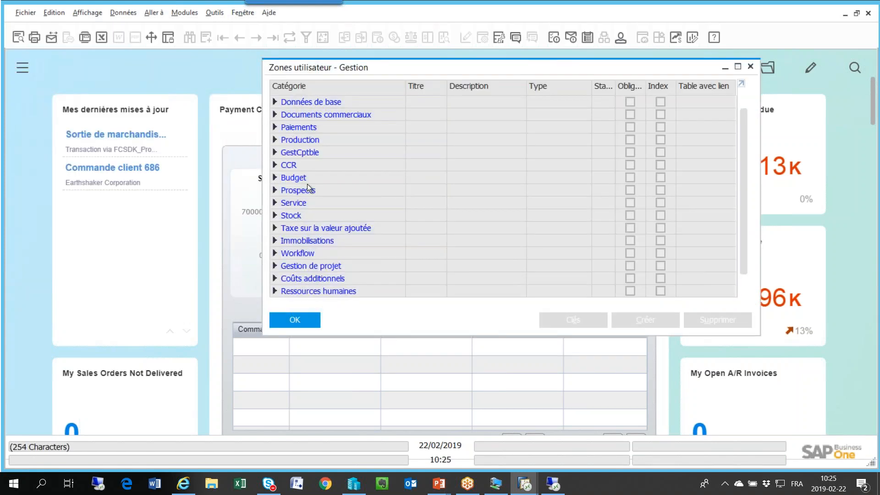
pyautogui.click(275, 141)
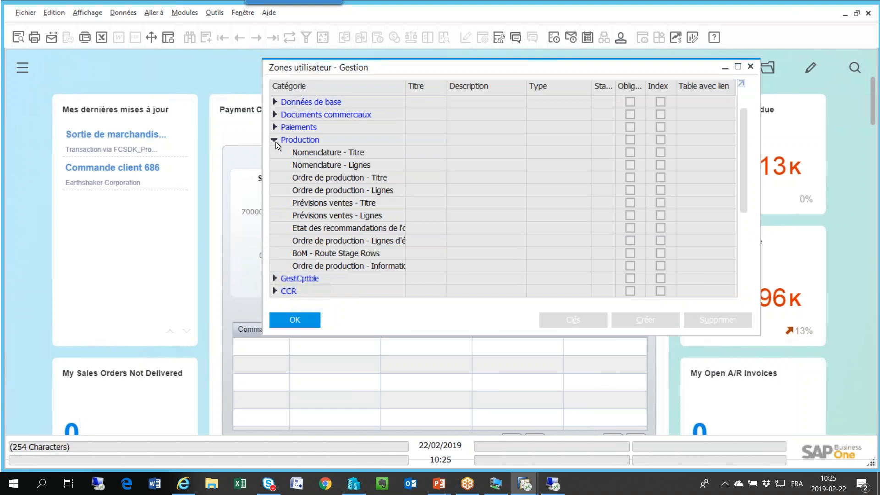
pyautogui.click(427, 156)
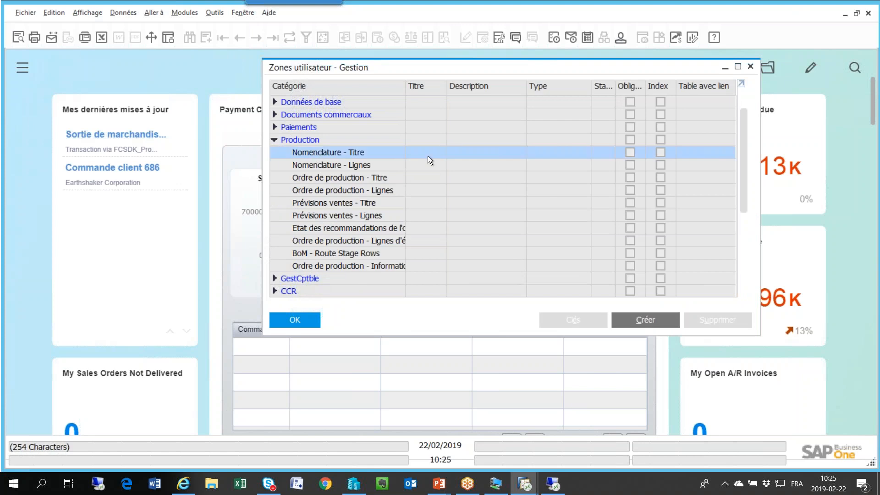
pyautogui.click(662, 320)
pyautogui.write('Re')
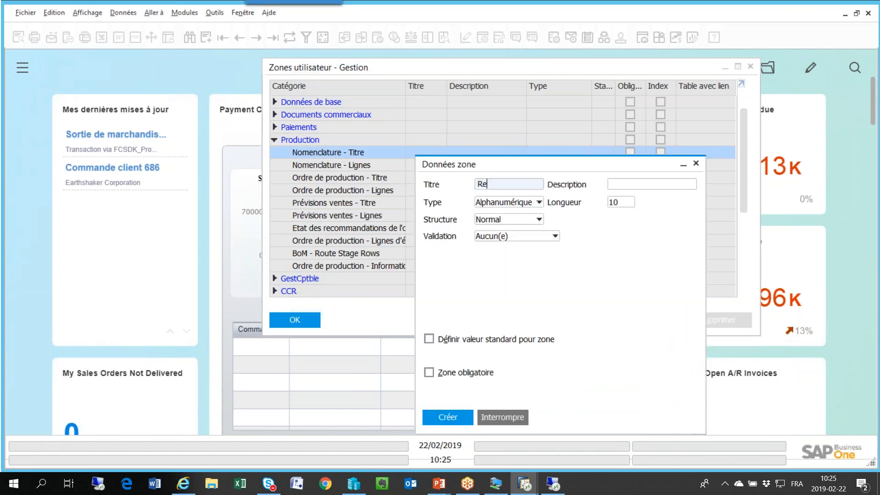
pyautogui.write('visions')
pyautogui.press('Tab')
pyautogui.write('Revisions')
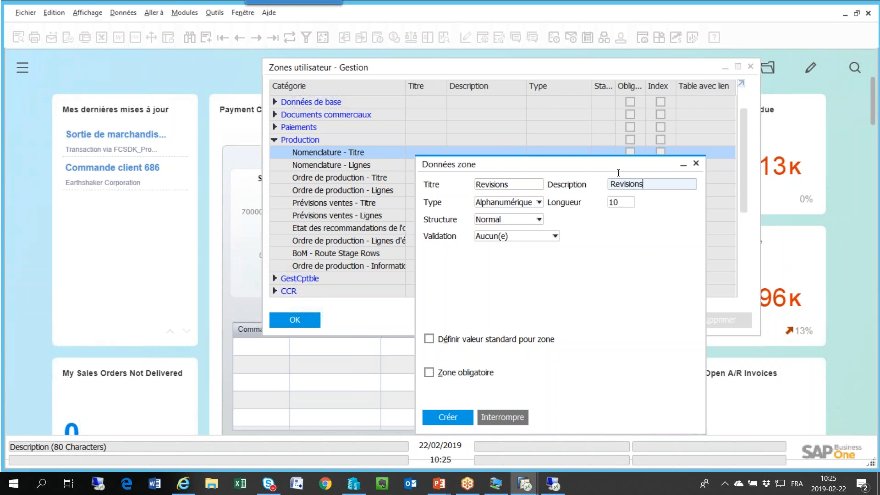
# Set the field's validation to Lié aux entités and link it to the user-defined object REV
pyautogui.click(519, 235)
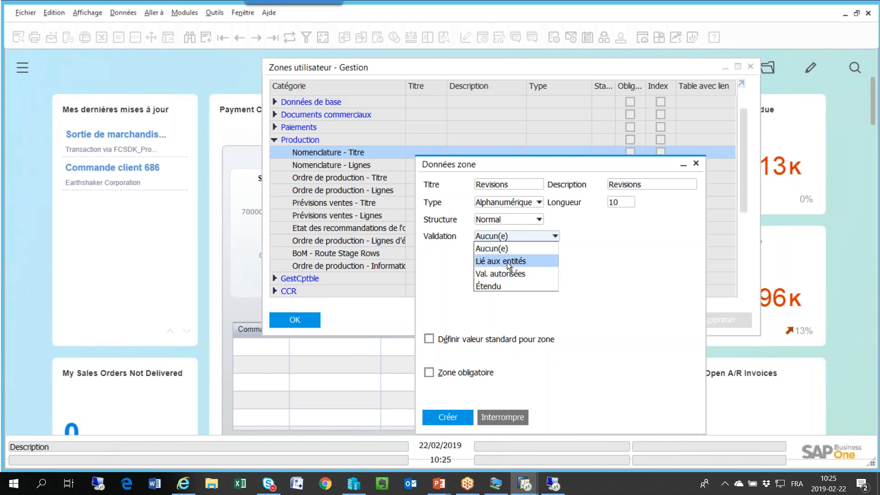
pyautogui.click(507, 262)
pyautogui.click(587, 254)
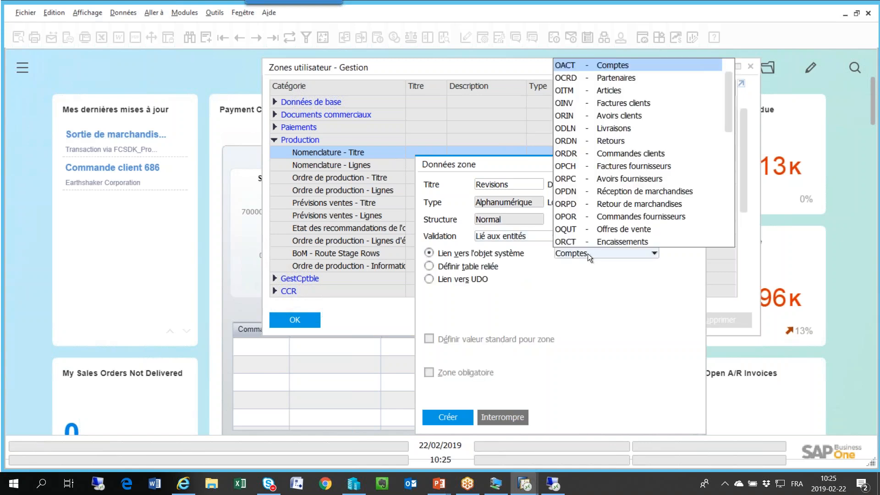
pyautogui.click(497, 264)
pyautogui.click(455, 265)
pyautogui.click(463, 278)
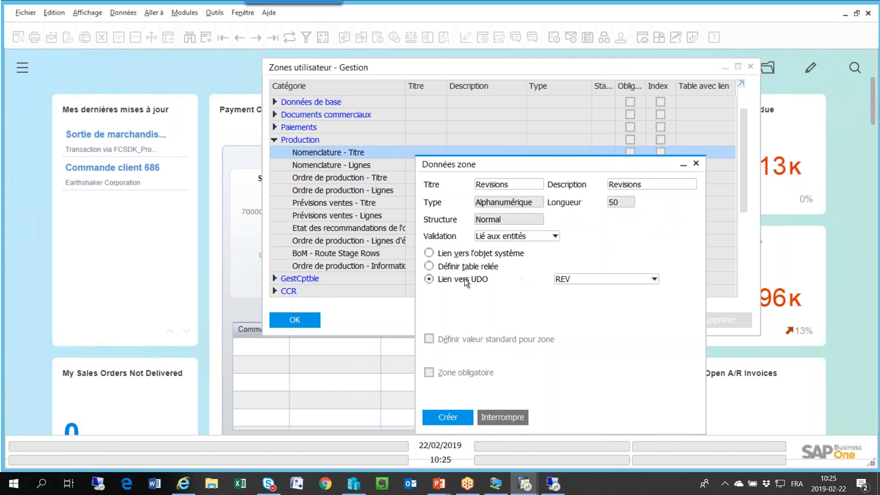
pyautogui.click(580, 282)
pyautogui.click(578, 291)
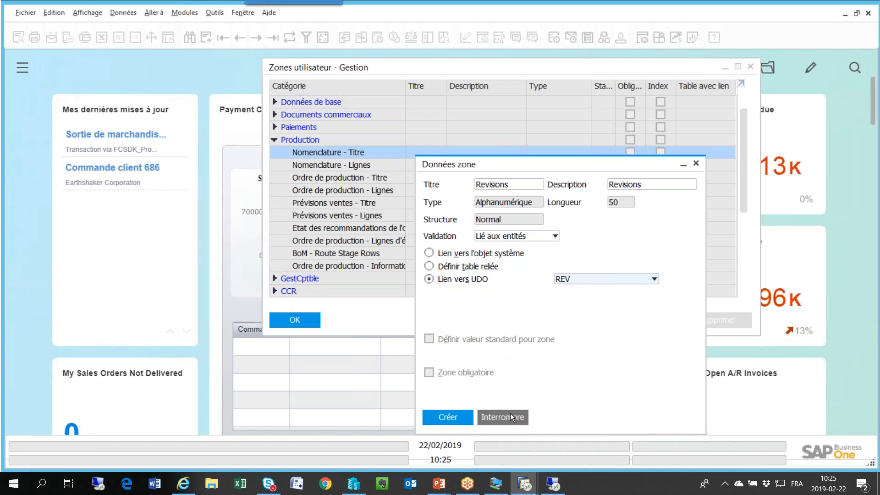
# Create the Revisions field, ignoring the connected workstations, and close the user-defined field management
pyautogui.click(454, 417)
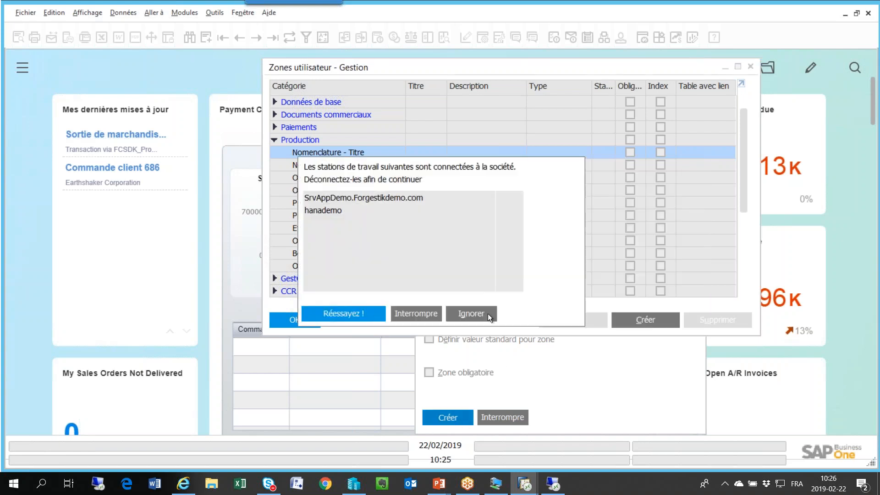
pyautogui.click(471, 314)
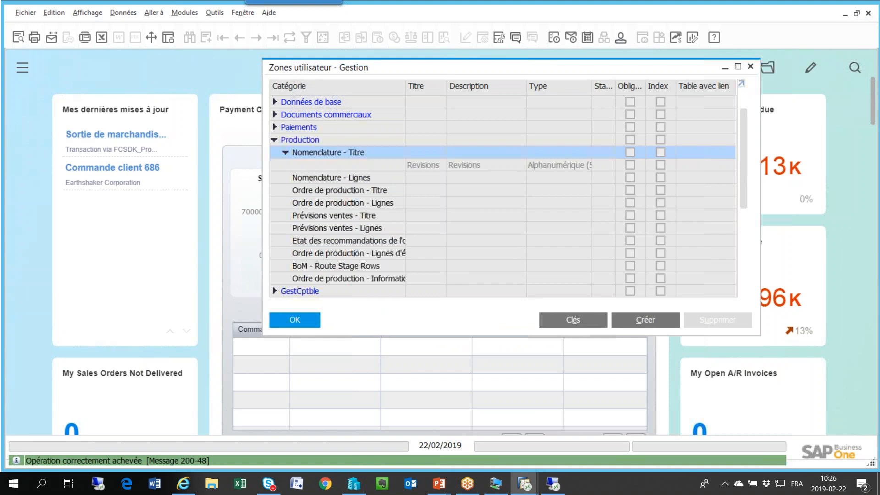
pyautogui.click(751, 68)
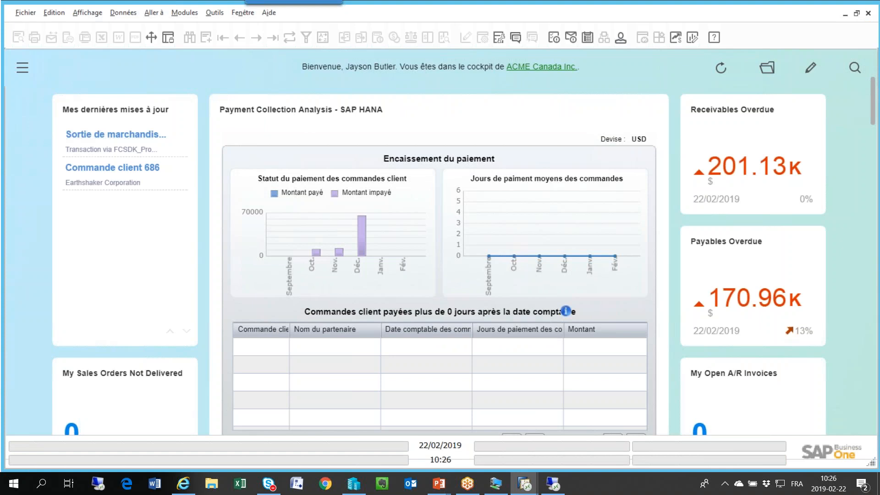
# Open the Revisions form from the Production module, widen it to review all its columns, and close it
pyautogui.click(22, 67)
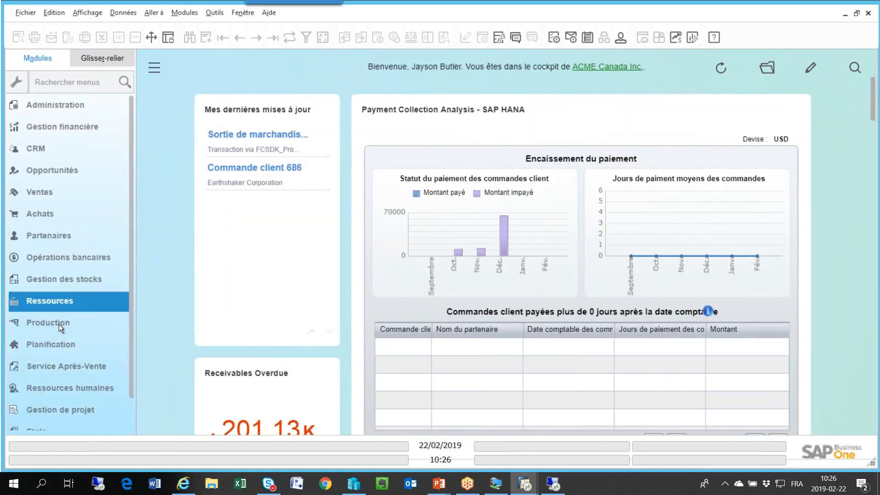
pyautogui.click(59, 324)
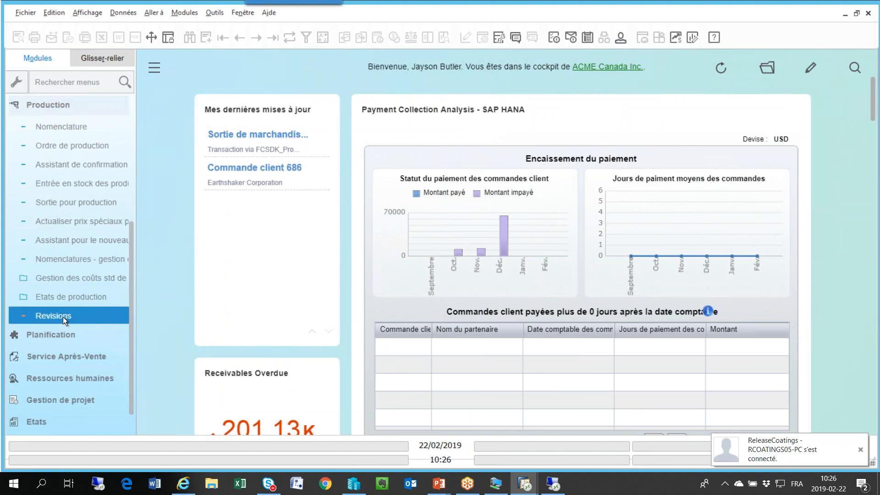
pyautogui.click(59, 317)
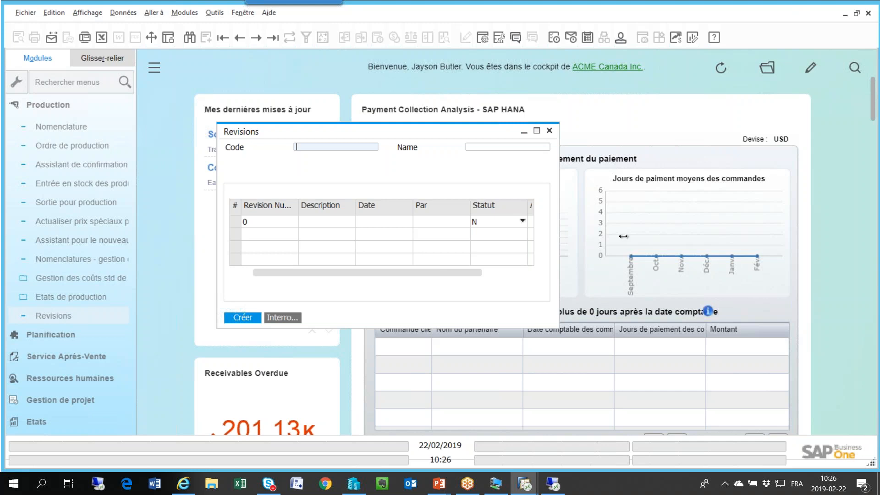
pyautogui.moveTo(623, 236); pyautogui.dragTo(723, 238)
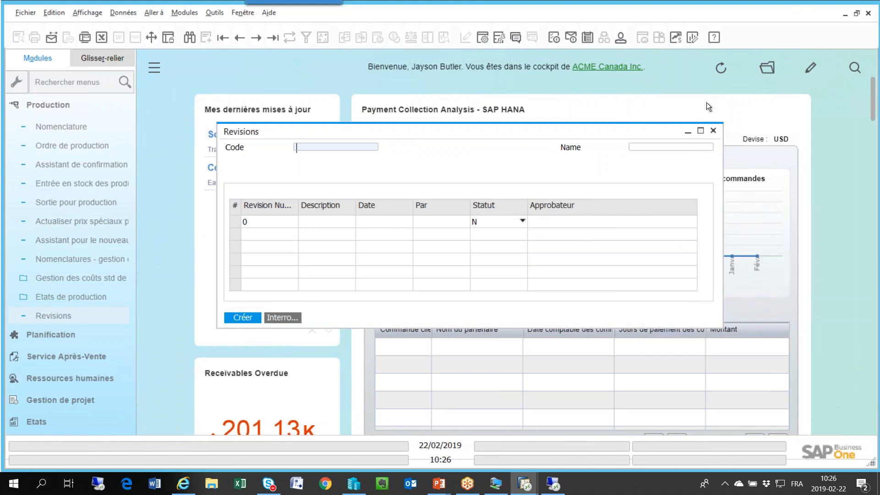
pyautogui.click(712, 131)
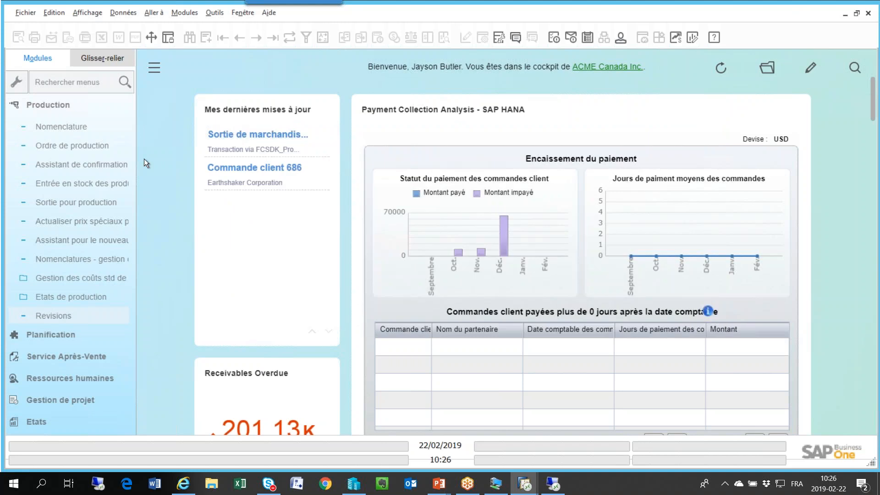
# Open the last bill of materials, TEST, and show its user-defined fields beside the form
pyautogui.click(78, 131)
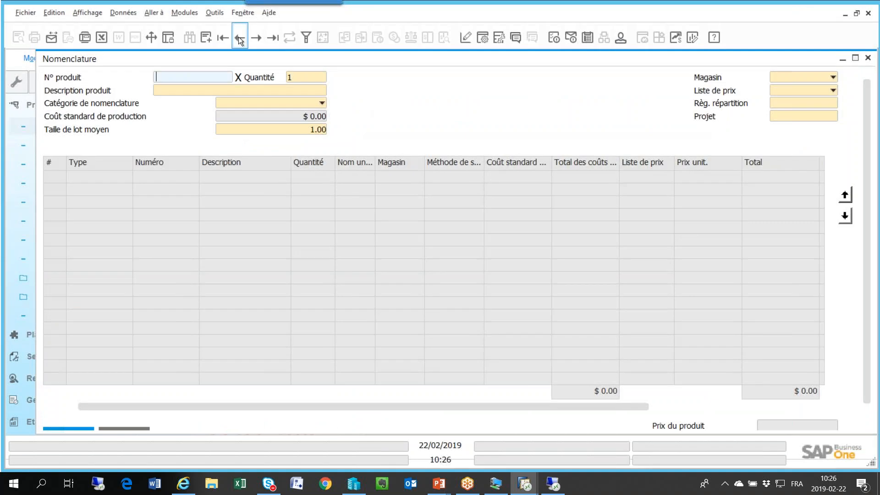
pyautogui.click(239, 37)
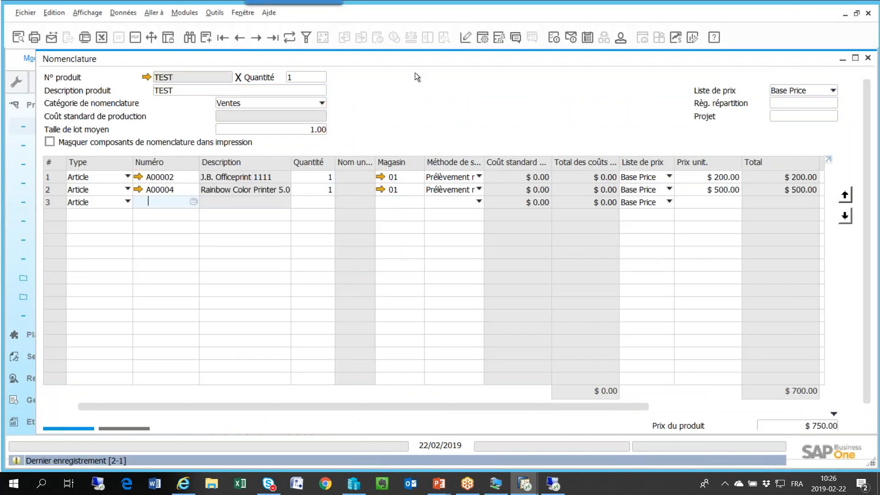
pyautogui.moveTo(414, 73); pyautogui.dragTo(334, 84)
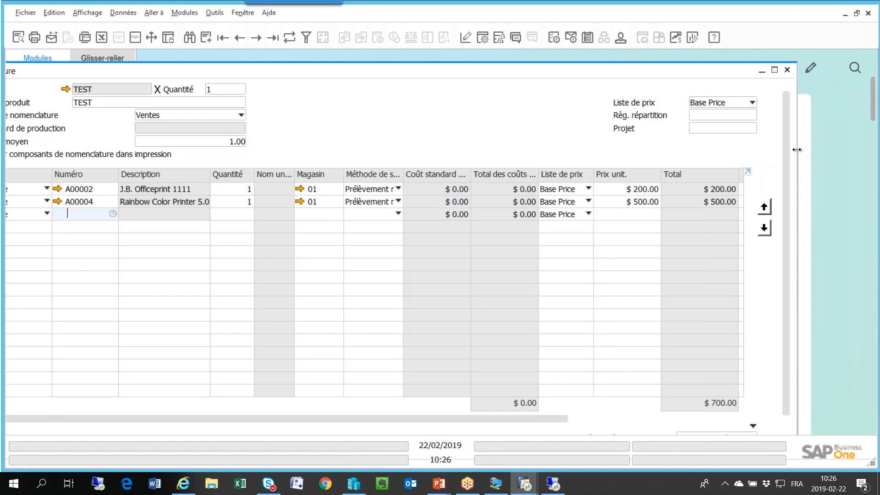
pyautogui.moveTo(790, 150); pyautogui.dragTo(786, 151)
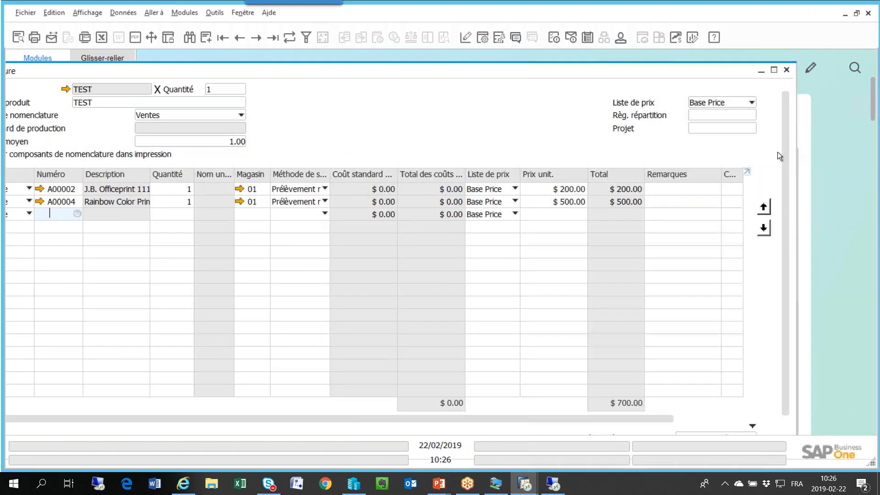
pyautogui.click(77, 14)
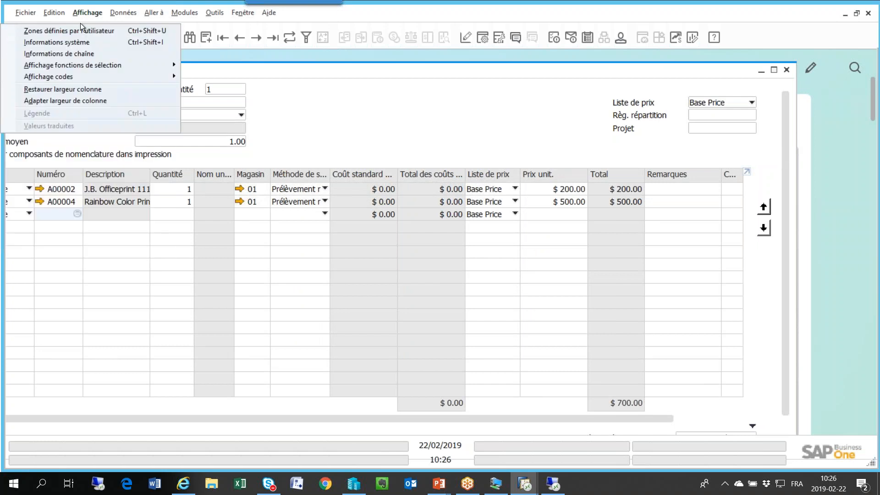
pyautogui.click(71, 34)
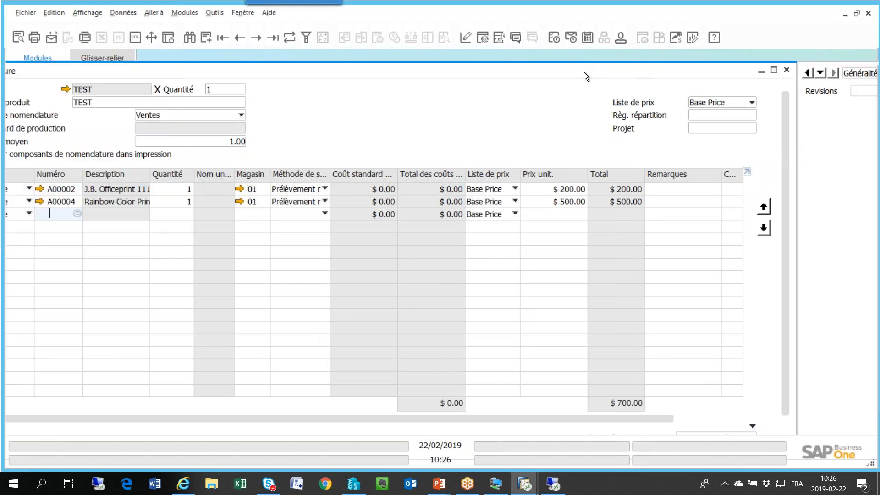
pyautogui.moveTo(584, 72); pyautogui.dragTo(395, 84)
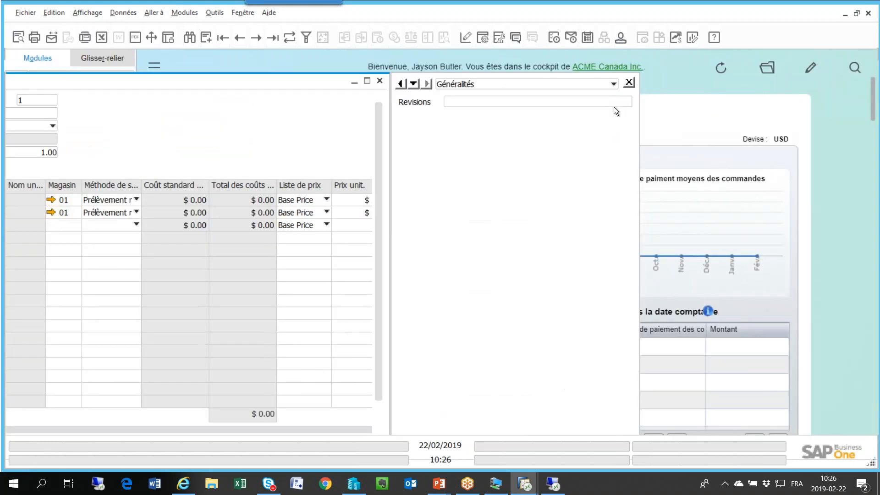
pyautogui.moveTo(325, 82); pyautogui.dragTo(429, 73)
# Start a new Revisions record from the selection list of the bill of materials' Revisions field and minimize the bill of materials
pyautogui.click(732, 90)
pyautogui.click(731, 93)
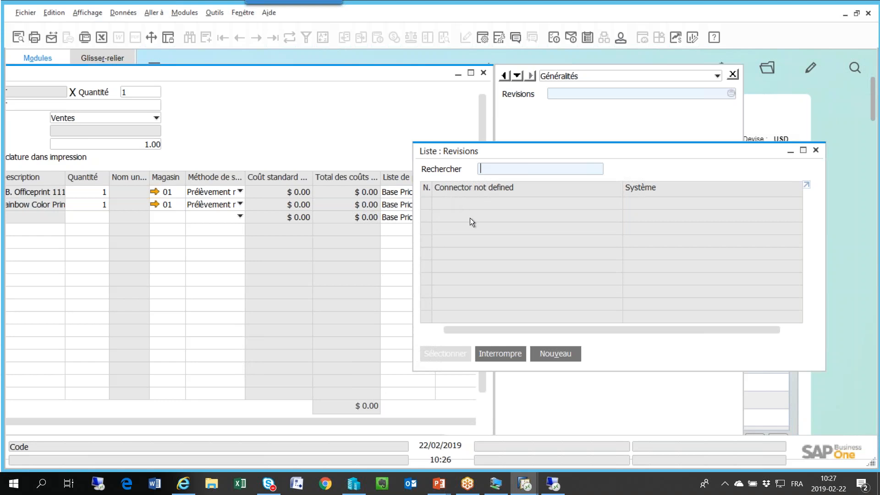
pyautogui.click(557, 353)
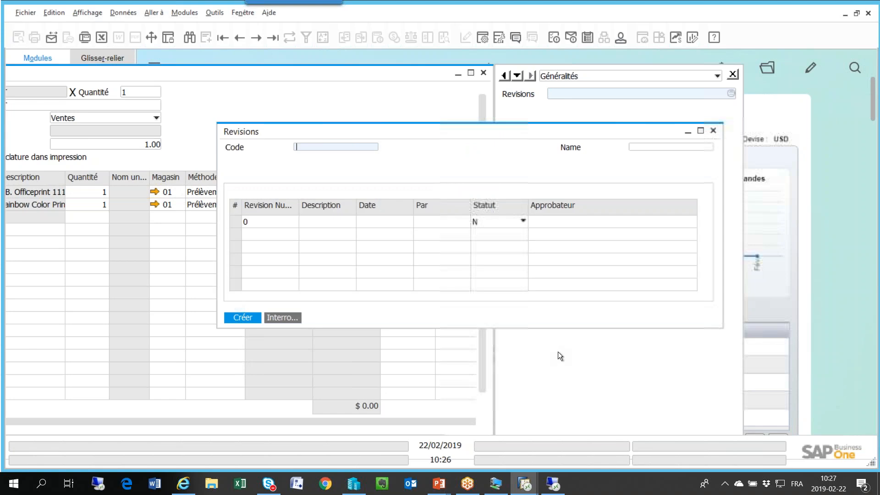
pyautogui.moveTo(256, 74); pyautogui.dragTo(433, 99)
pyautogui.click(635, 100)
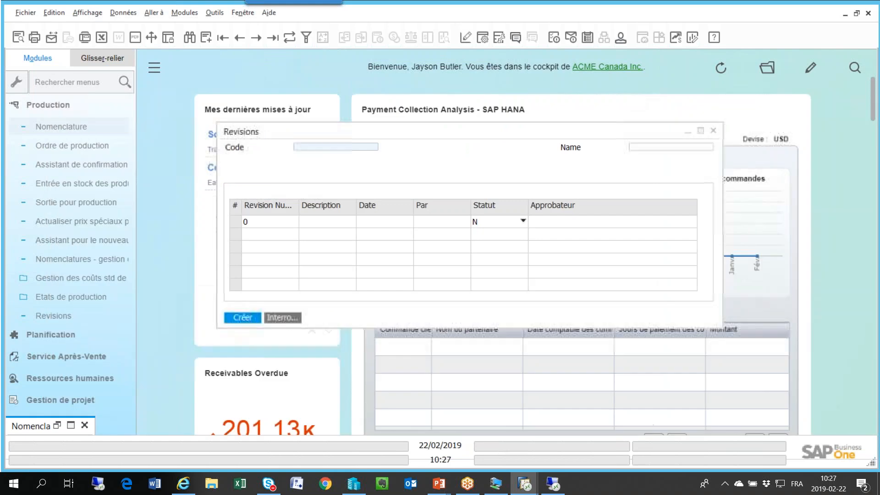
# Enter the code TEST and the name Test description for the revision record, and maximize the Revisions form
pyautogui.click(352, 147)
pyautogui.write('TEST')
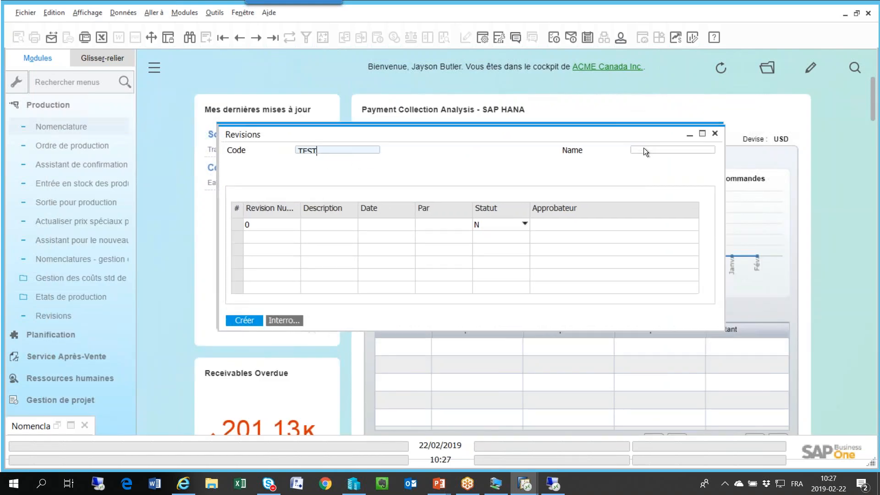
pyautogui.click(651, 149)
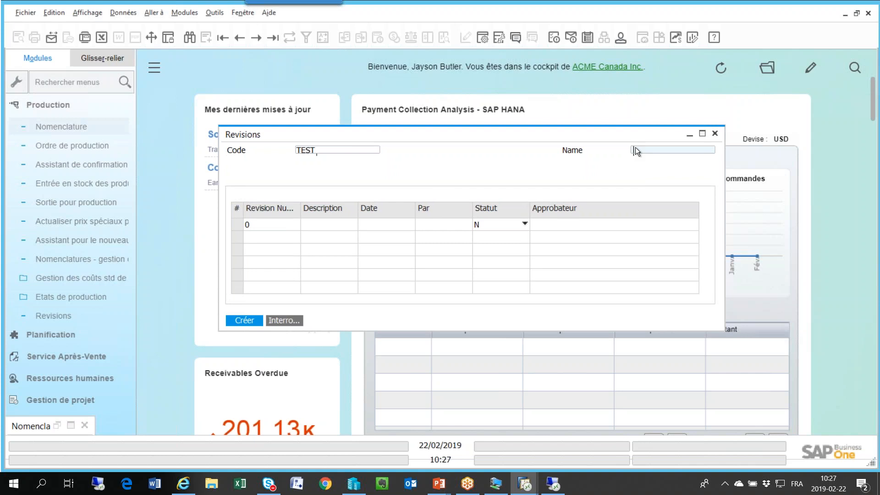
pyautogui.click(703, 133)
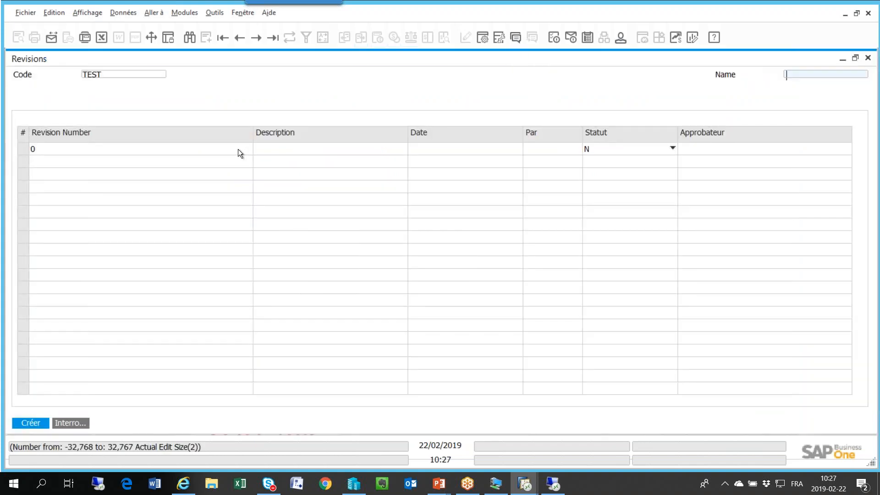
pyautogui.write('Test description')
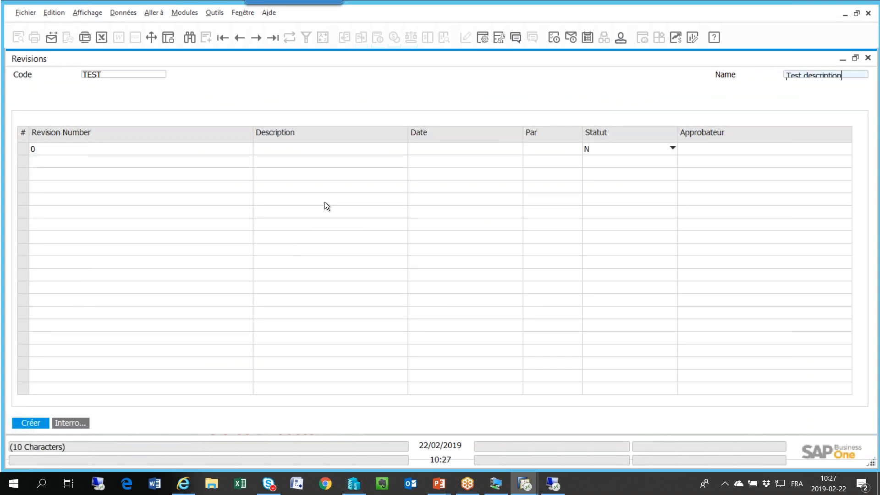
# Fill in the first revision line with the description Demonstration, the date 22/02/2019 and RD as the author
pyautogui.click(283, 146)
pyautogui.write('Demonstration')
pyautogui.click(472, 147)
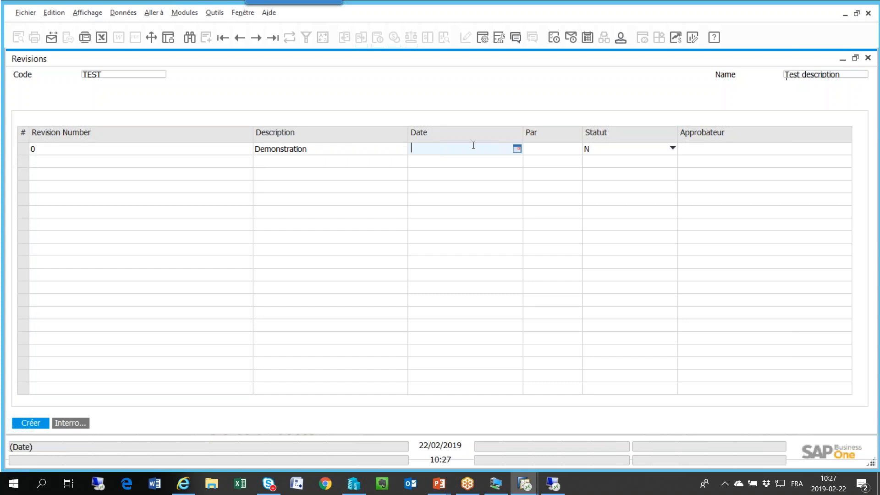
pyautogui.click(514, 148)
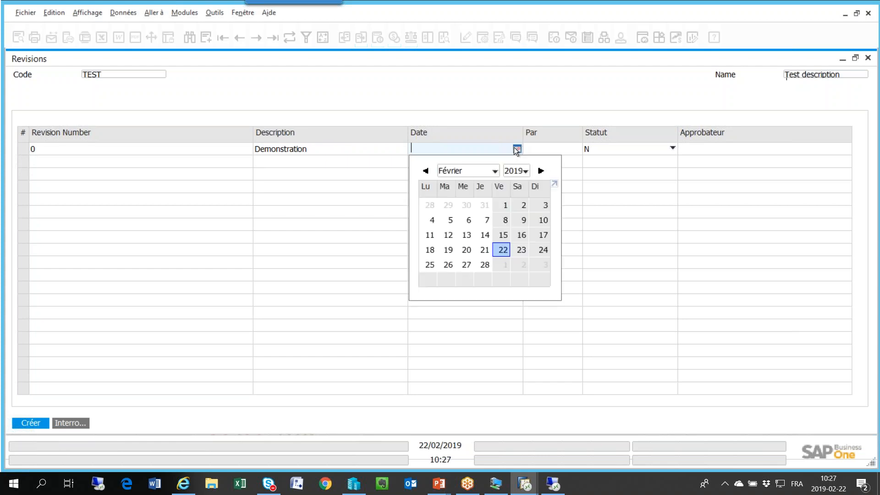
pyautogui.click(502, 251)
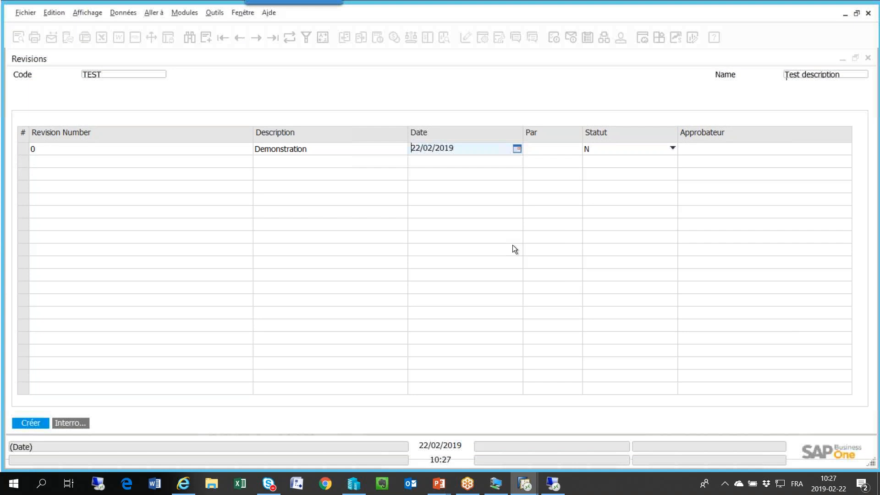
pyautogui.press('Tab')
pyautogui.write('RD')
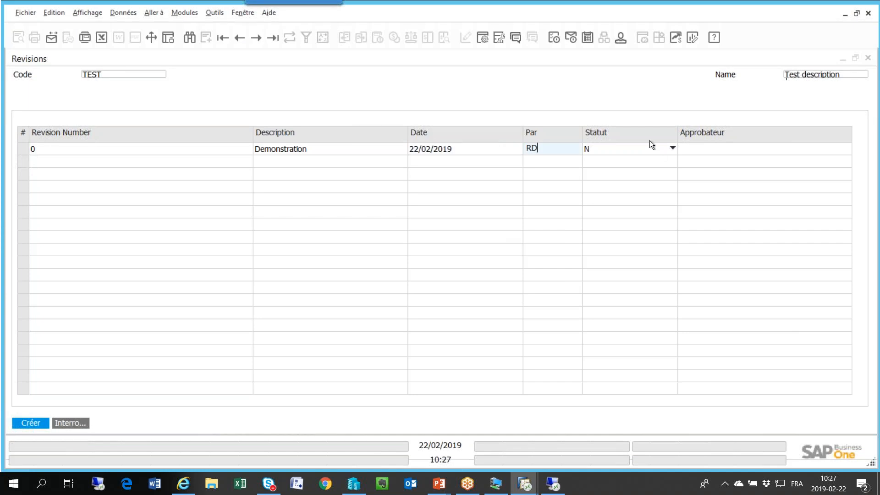
# Set the status of the first revision line to O - Approuvé
pyautogui.click(658, 152)
pyautogui.click(653, 148)
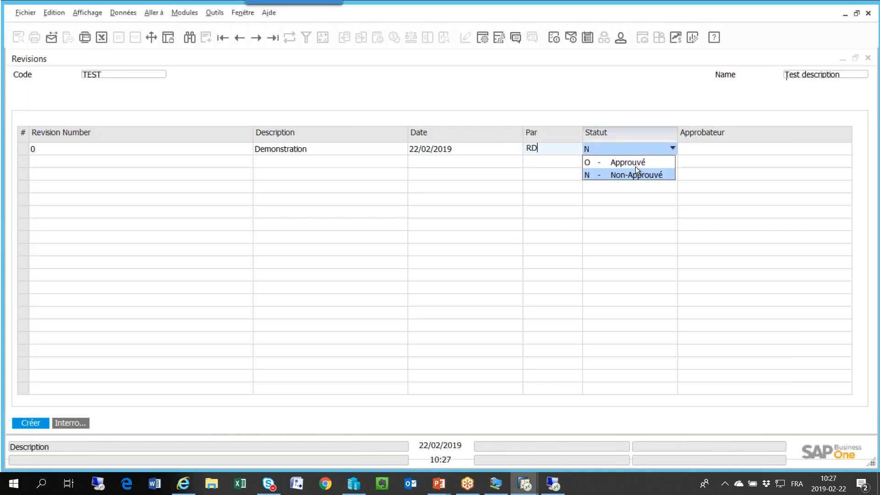
pyautogui.click(634, 164)
pyautogui.click(656, 150)
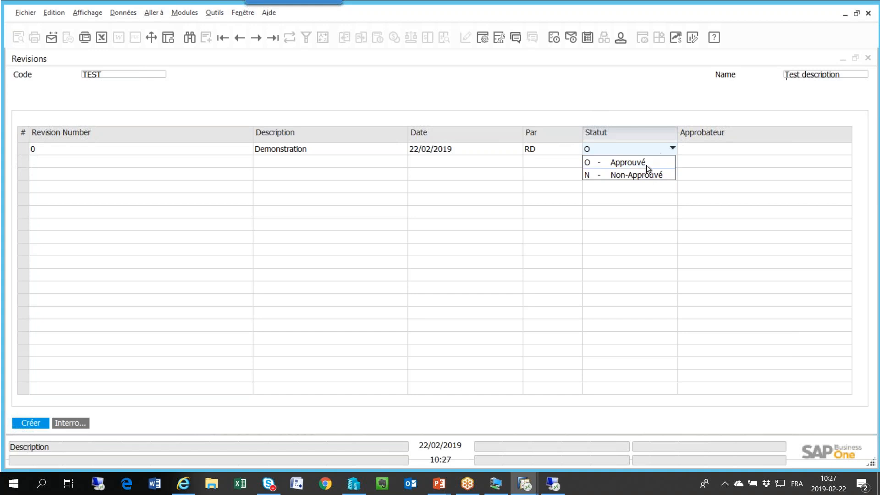
pyautogui.click(666, 153)
# Try to bring up a selection list of approvers for the revision line's Approbateur cell
pyautogui.click(745, 147)
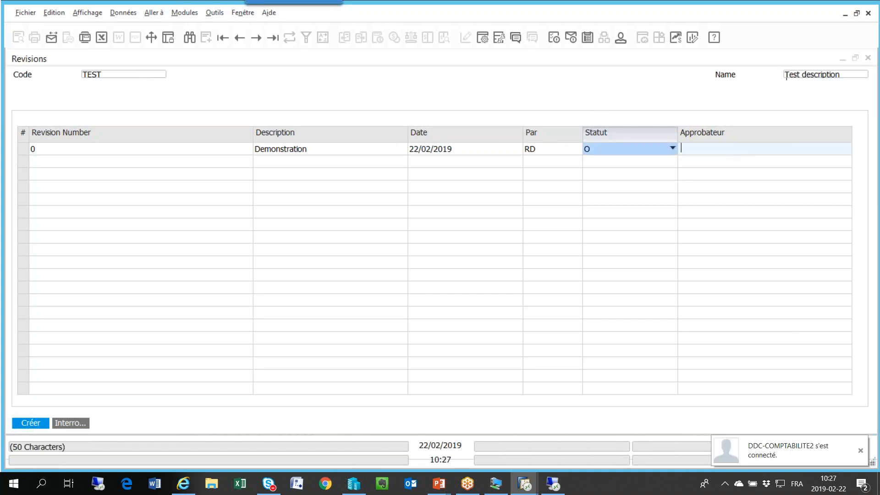
pyautogui.press('Tab')
pyautogui.hotkey('shift', 'Tab')
pyautogui.rightClick(715, 150)
pyautogui.press('Escape')
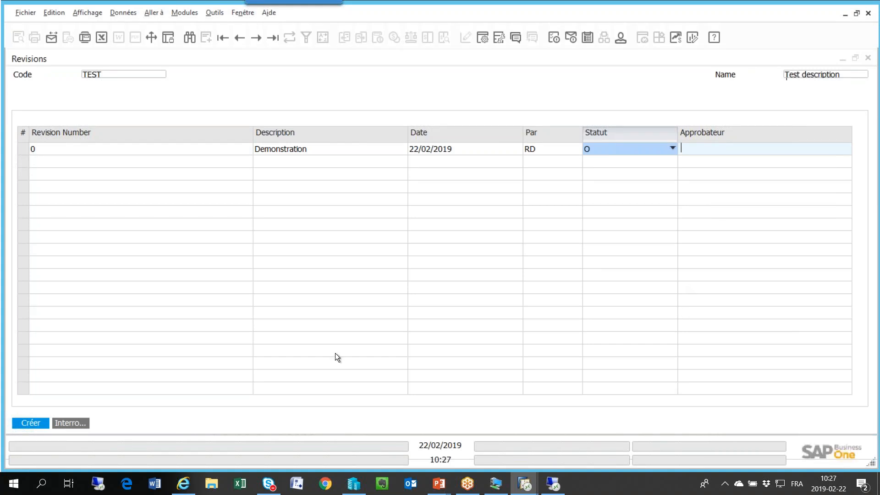
# Adapt the column widths of the revision table and return to the Approbateur cell
pyautogui.click(92, 13)
pyautogui.click(73, 99)
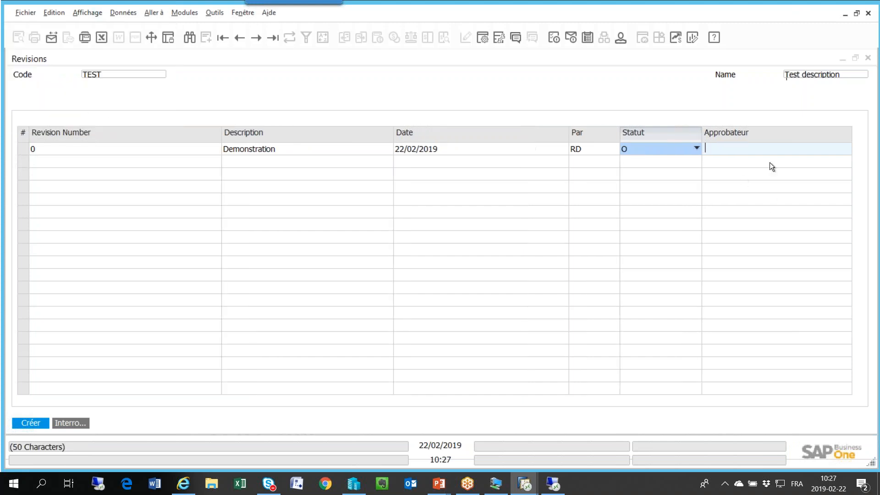
pyautogui.click(84, 15)
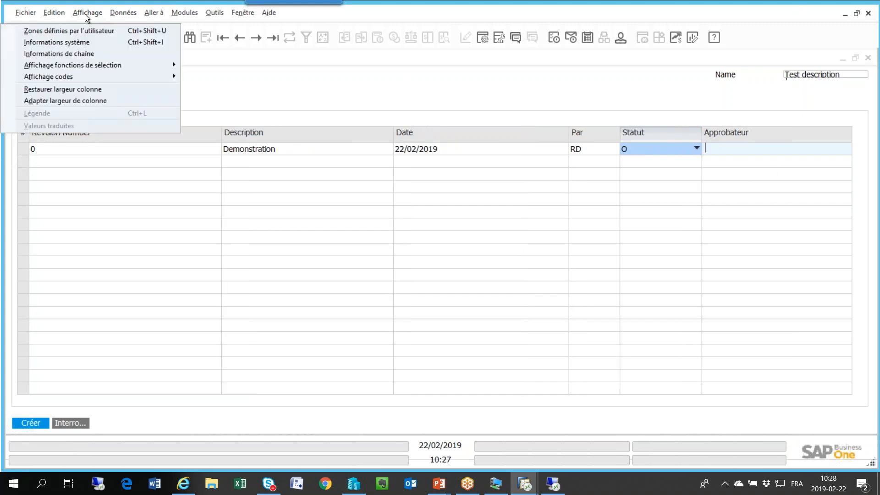
pyautogui.click(727, 148)
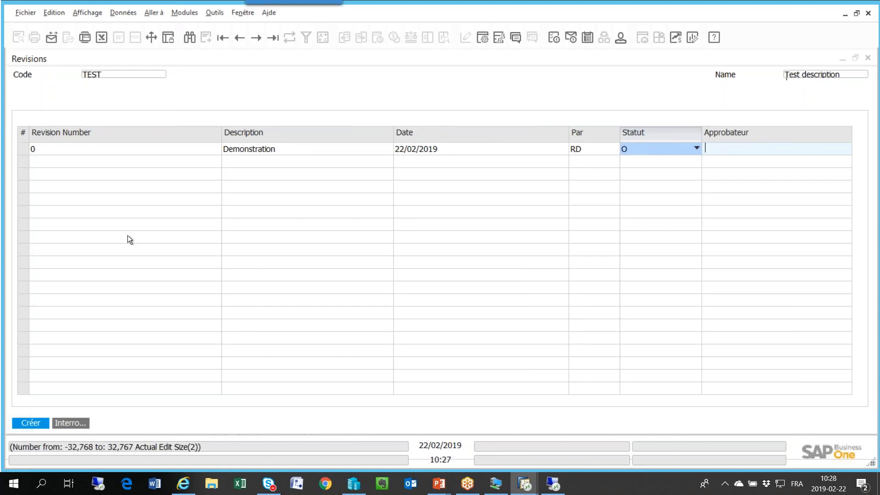
# Open the user-defined fields management and expand the fields of the Details revisions user table
pyautogui.click(212, 14)
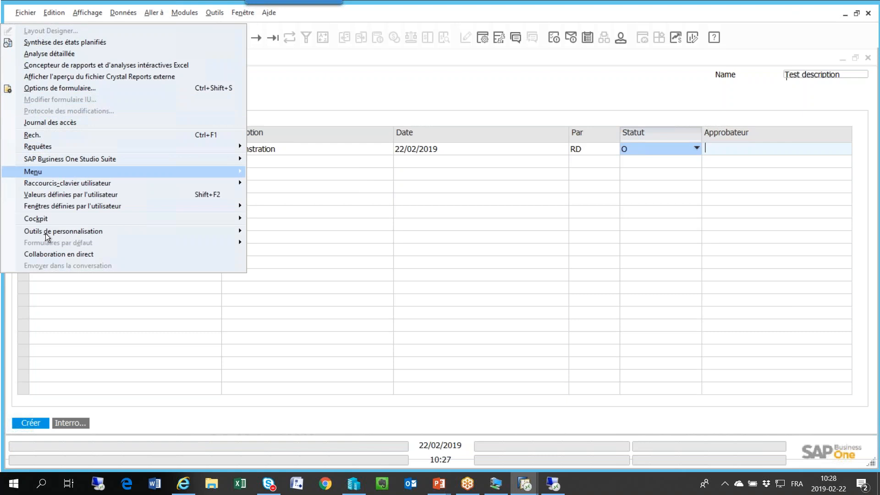
pyautogui.moveTo(46, 233)
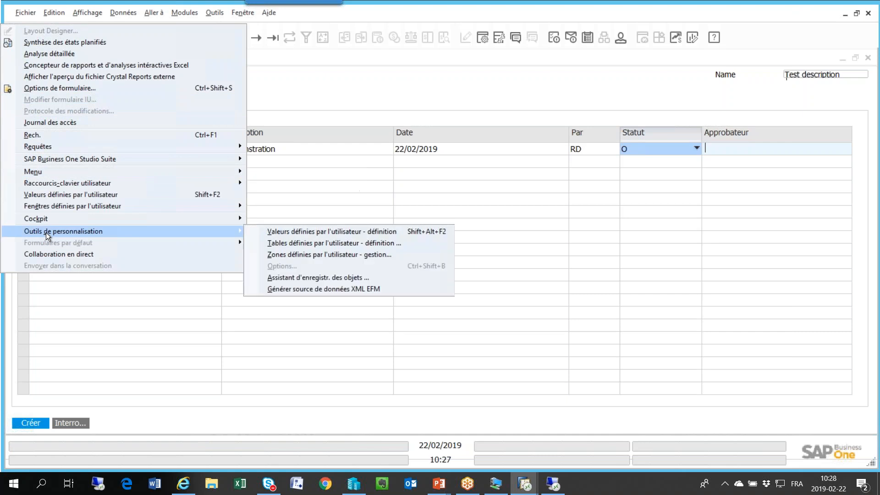
pyautogui.click(293, 255)
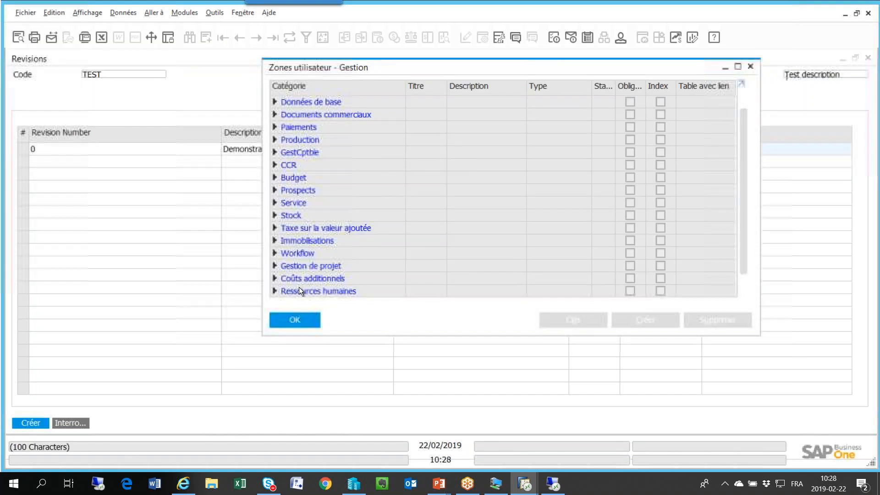
pyautogui.scroll(-1, 299, 287)
pyautogui.click(275, 291)
pyautogui.scroll(-5, 306, 277)
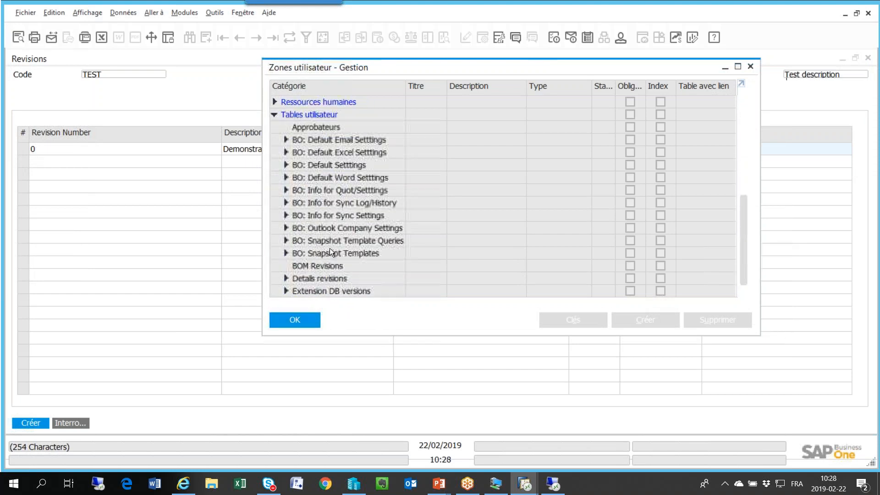
pyautogui.click(309, 266)
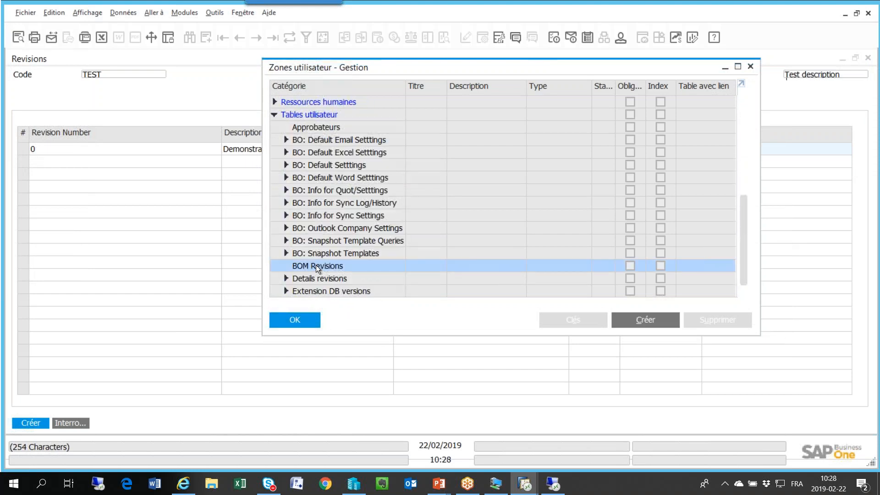
pyautogui.click(284, 278)
pyautogui.scroll(-3, 389, 258)
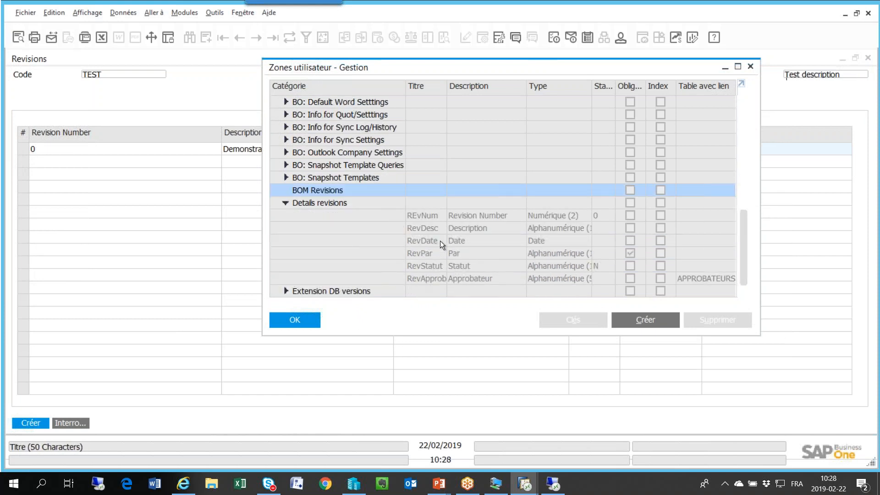
# Check the linked table setting of the RevApprob field, keep APPROBATEURS, and close the field management
pyautogui.click(433, 275)
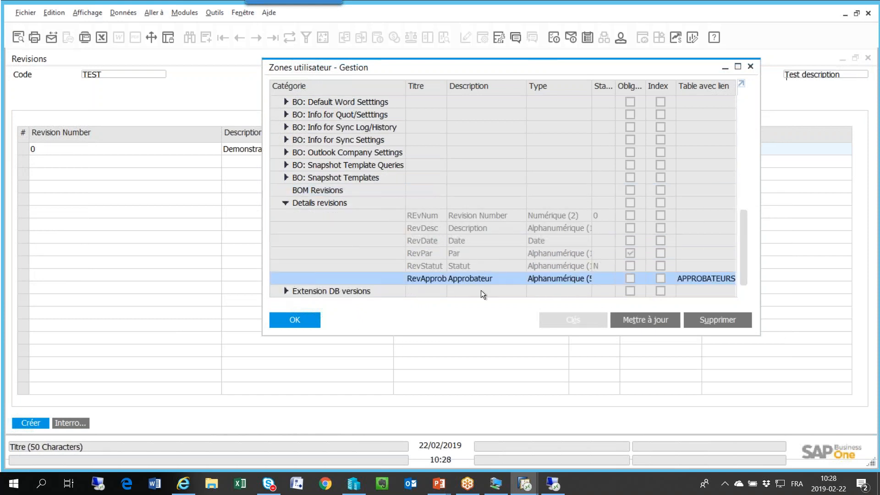
pyautogui.click(655, 320)
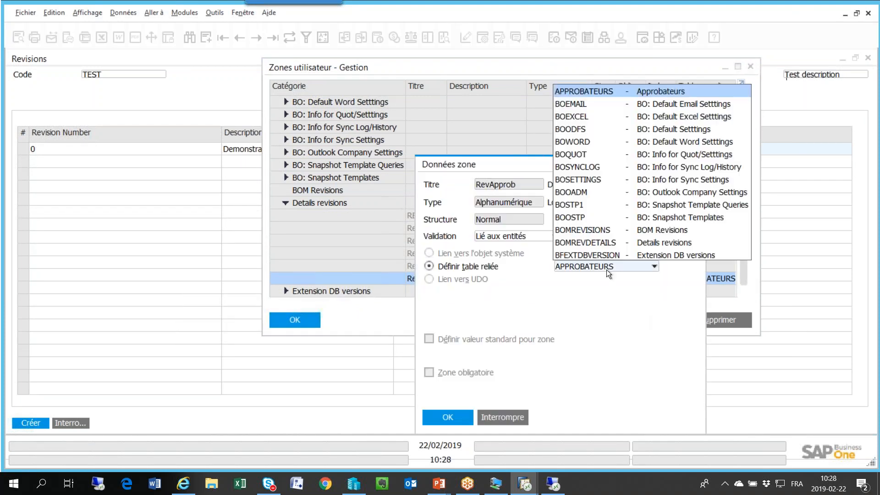
pyautogui.click(606, 270)
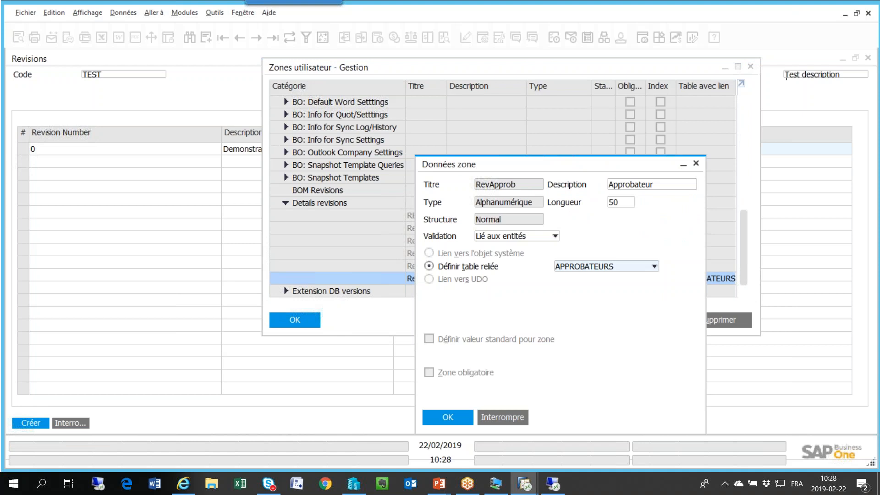
pyautogui.click(448, 417)
pyautogui.click(297, 321)
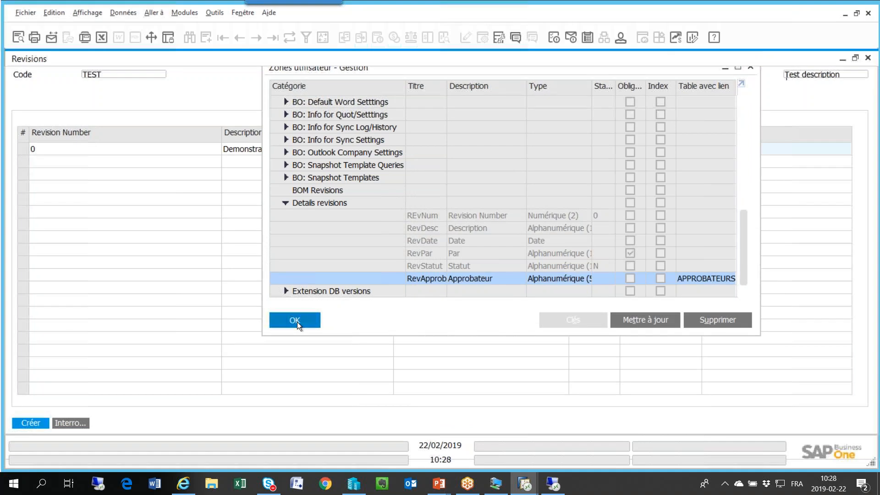
# Try the values * and rd in the Approbateur cell of the revision line
pyautogui.write('*')
pyautogui.press('Return')
pyautogui.press('BackSpace')
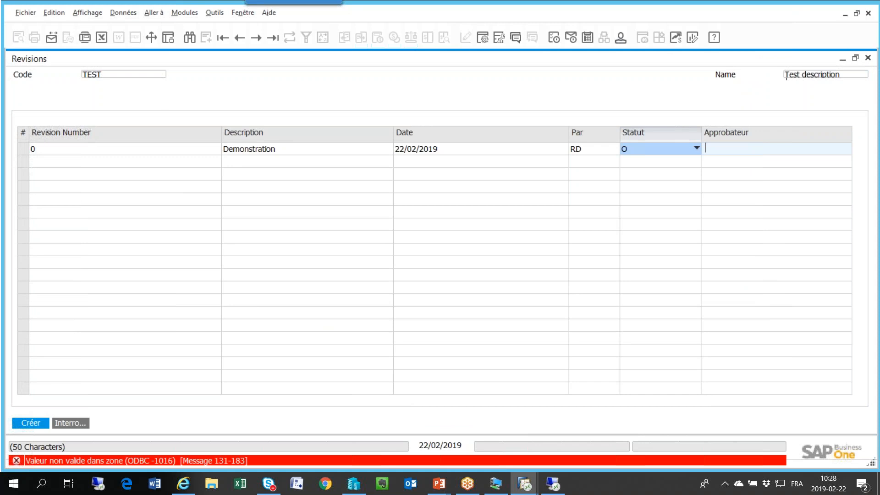
pyautogui.write('rd')
pyautogui.click(34, 148)
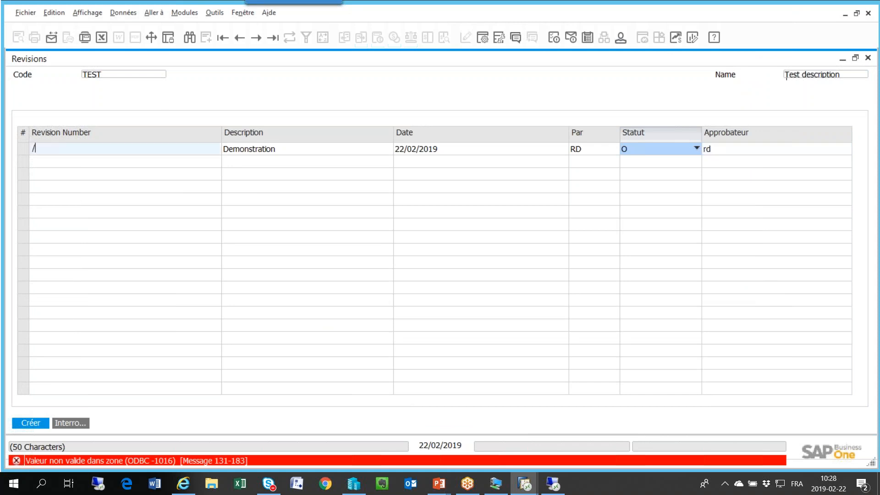
pyautogui.click(730, 148)
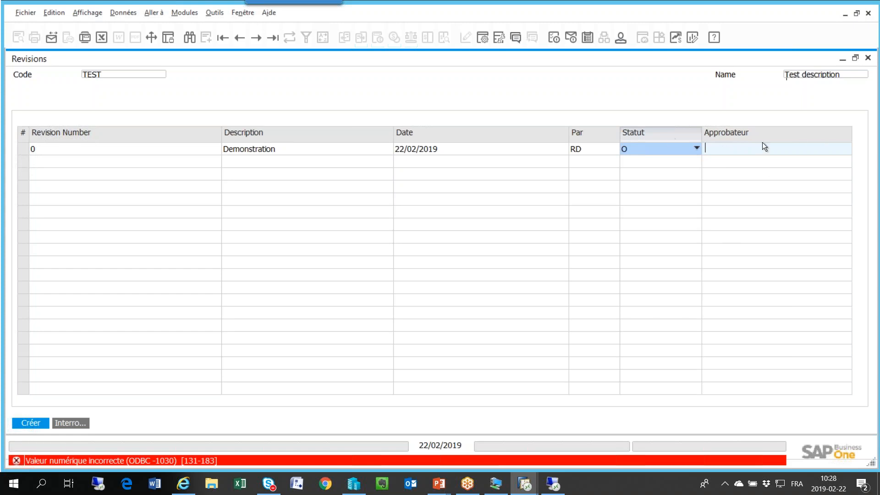
# Create the revision record without an approver and copy its code TEST
pyautogui.click(37, 423)
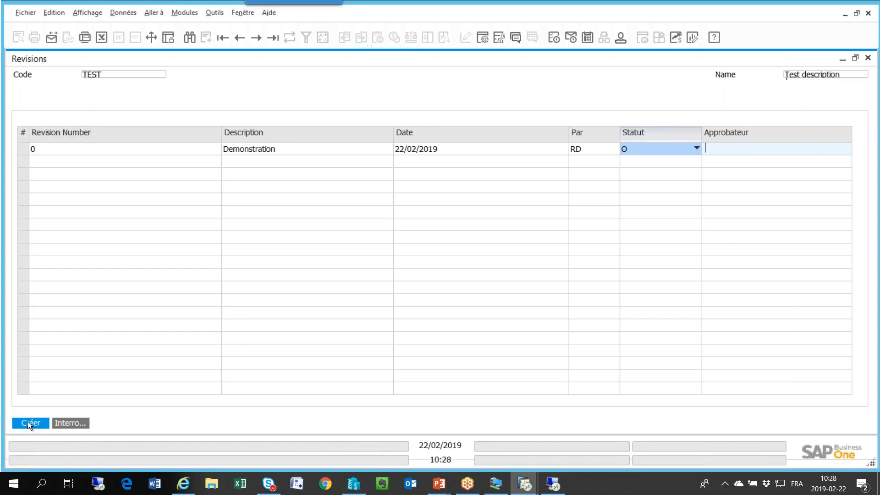
pyautogui.click(268, 37)
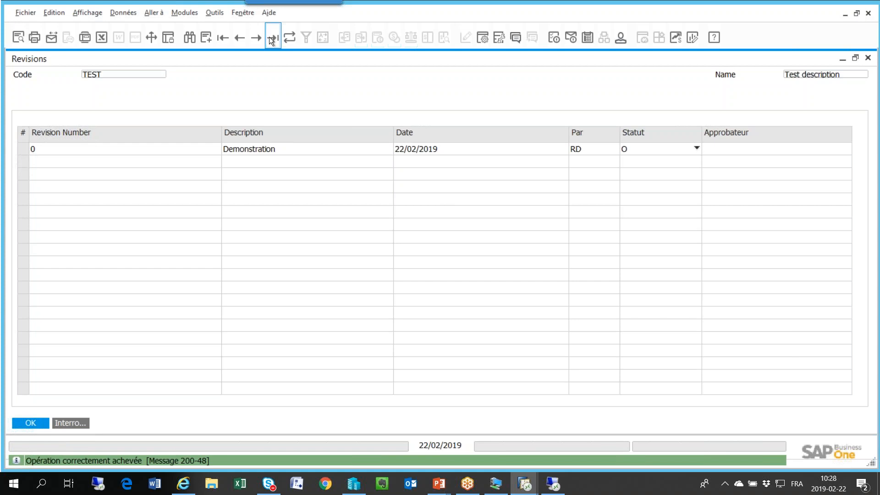
pyautogui.rightClick(96, 76)
pyautogui.press('super+c')
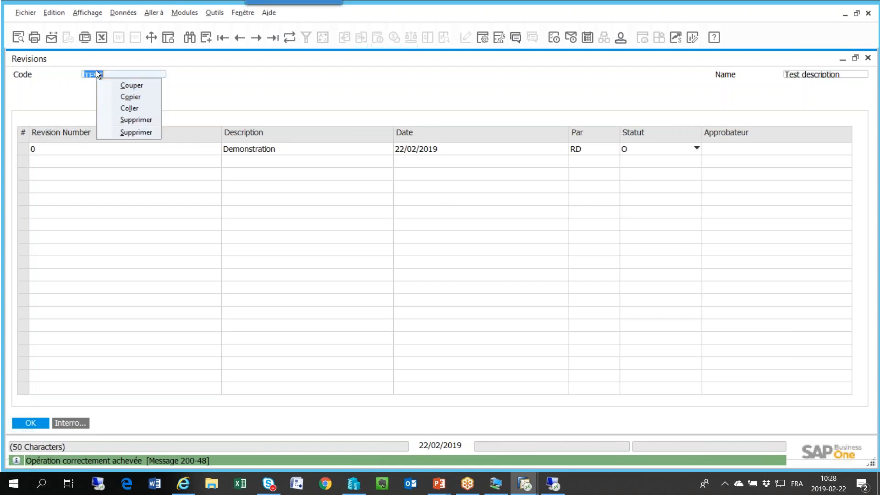
pyautogui.click(130, 95)
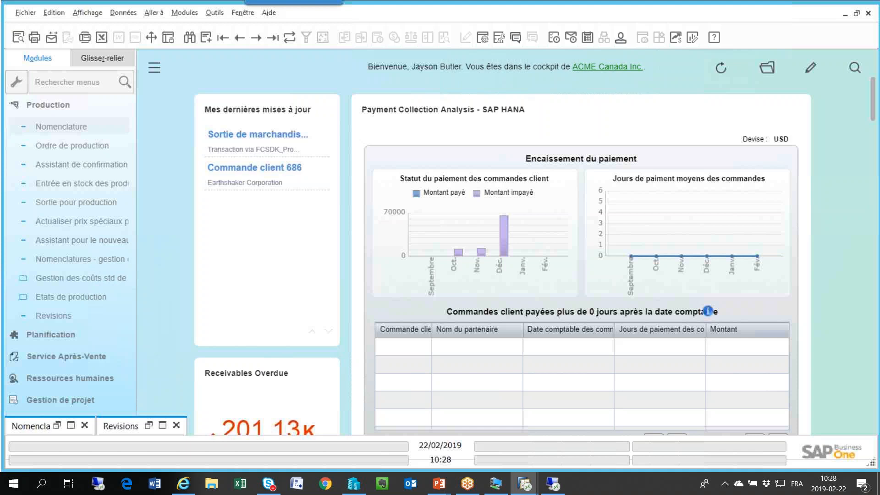
# Return to the TEST bill of materials, paste the code TEST into its Revisions field and save the update
pyautogui.click(60, 128)
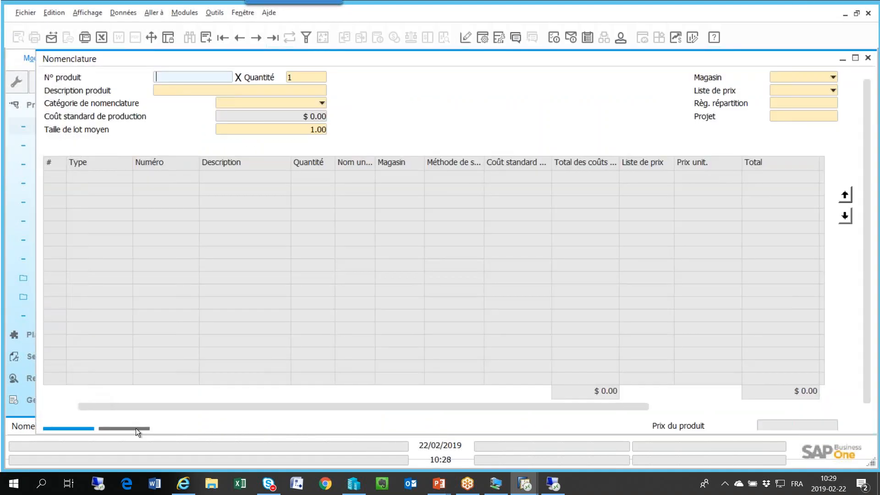
pyautogui.click(135, 427)
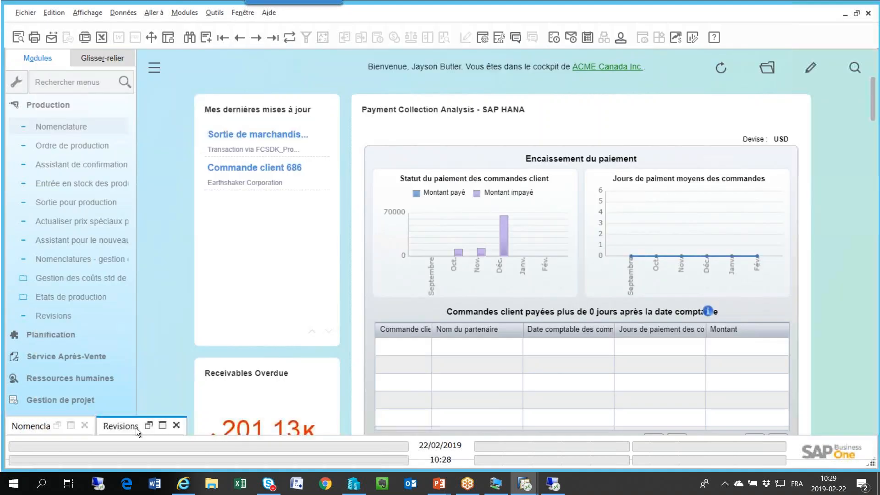
pyautogui.click(68, 423)
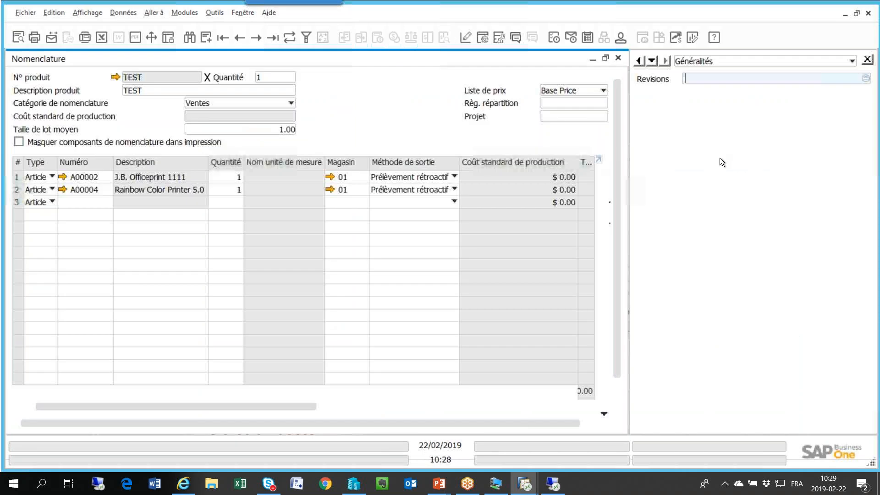
pyautogui.rightClick(743, 80)
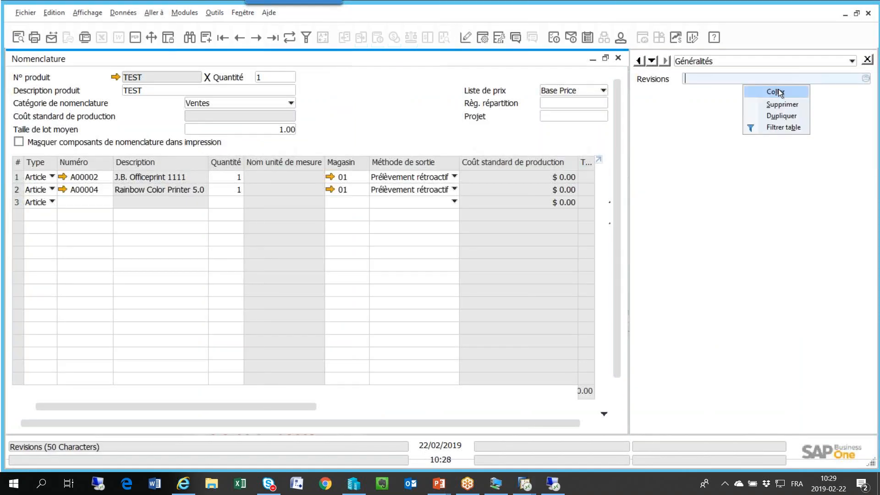
pyautogui.click(775, 91)
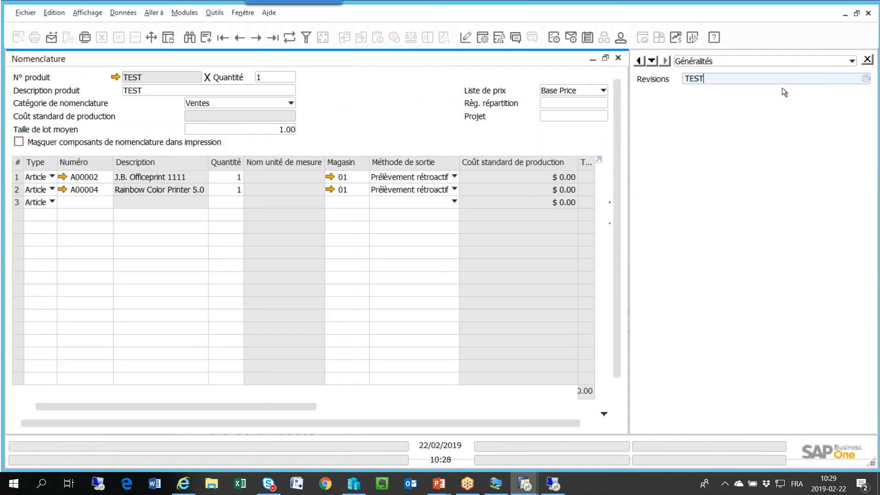
pyautogui.click(172, 229)
pyautogui.moveTo(614, 275); pyautogui.dragTo(614, 310)
pyautogui.click(41, 406)
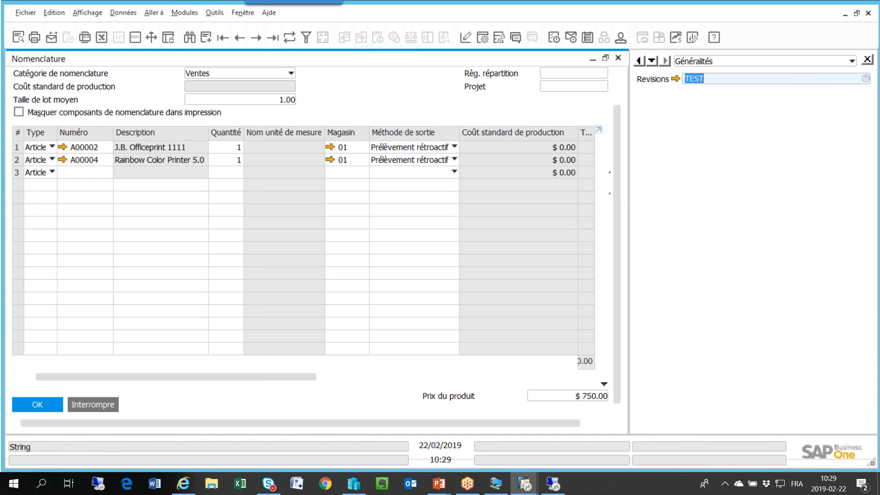
# Open the user-defined Approbateurs table and add an approver with code RD and the person's first name
pyautogui.click(215, 12)
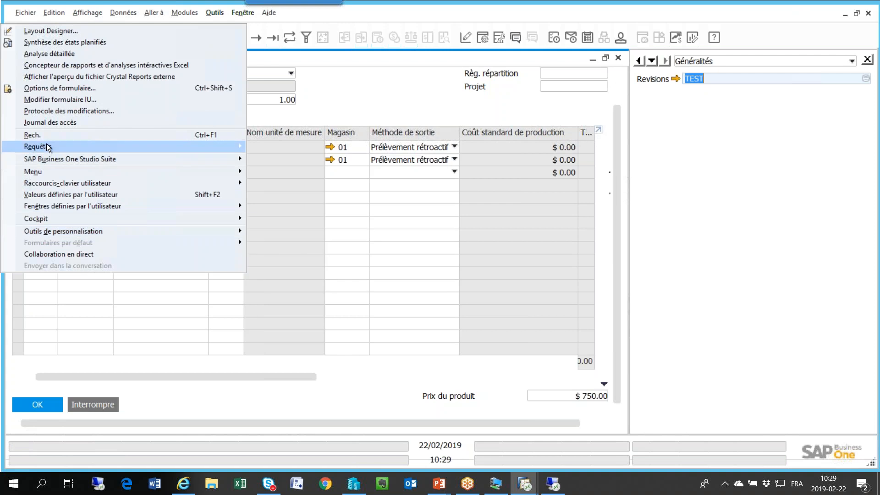
pyautogui.moveTo(48, 146)
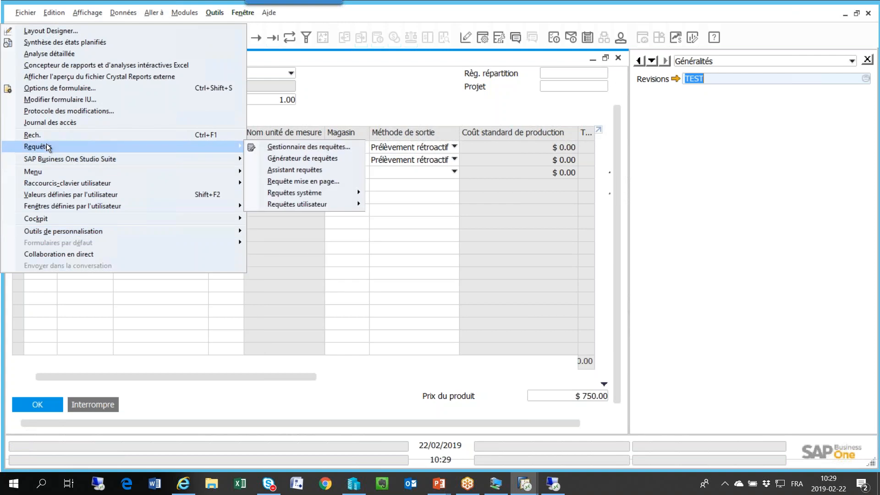
pyautogui.moveTo(63, 206)
pyautogui.click(279, 205)
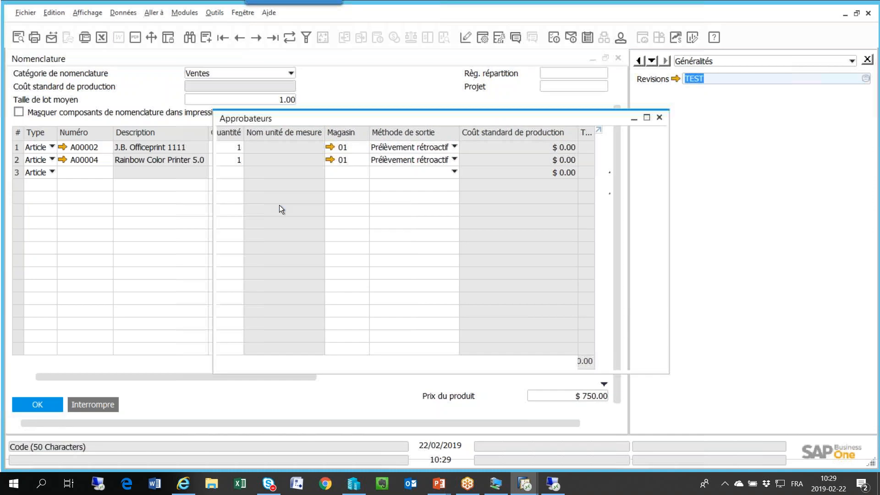
pyautogui.write('RD')
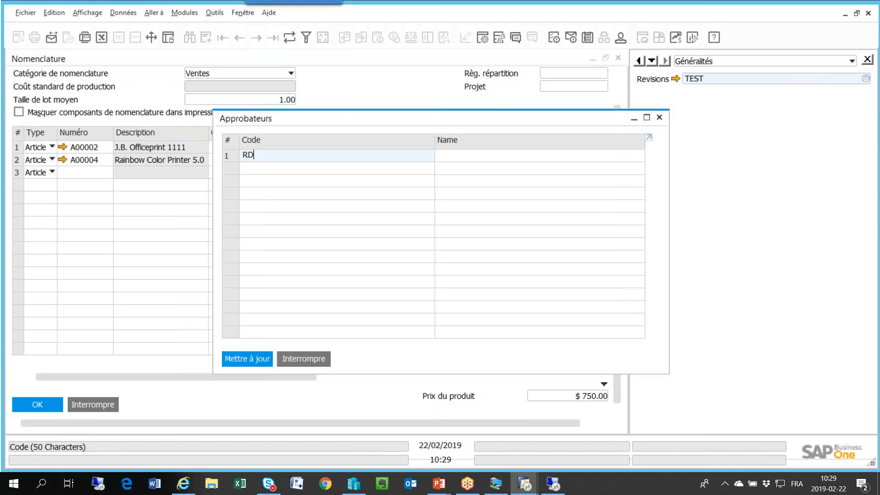
pyautogui.press('Tab')
pyautogui.write('Roberet')
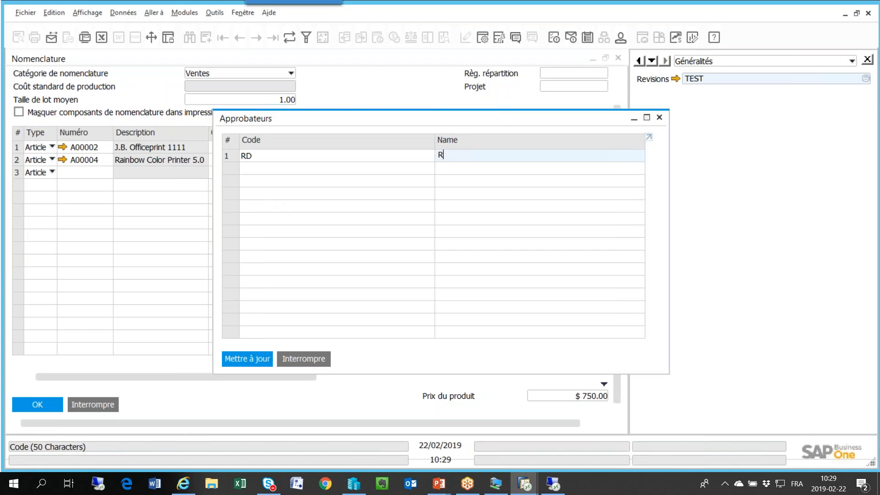
pyautogui.press('BackSpace')
pyautogui.press('BackSpace')
pyautogui.write('t')
pyautogui.press('Return')
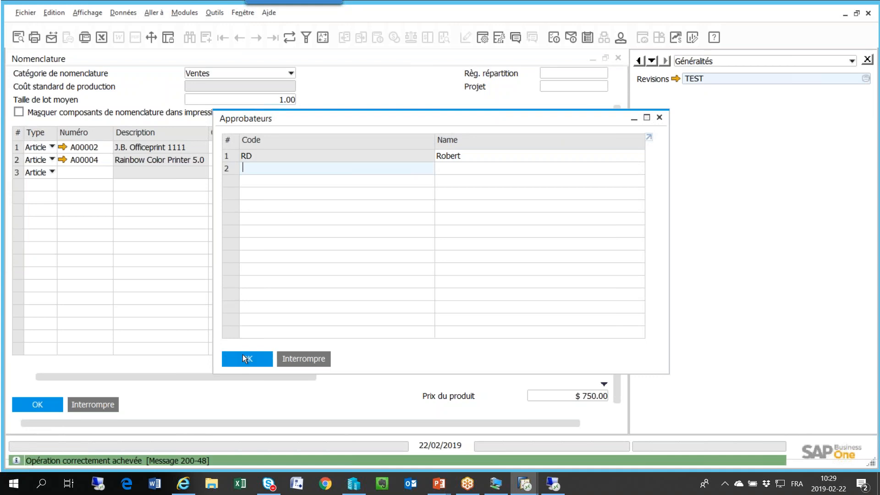
# Add a second approver with code TM and the person's first name, save the Approbateurs table and close it
pyautogui.write('TM')
pyautogui.press('Tab')
pyautogui.write('Tracy')
pyautogui.click(247, 361)
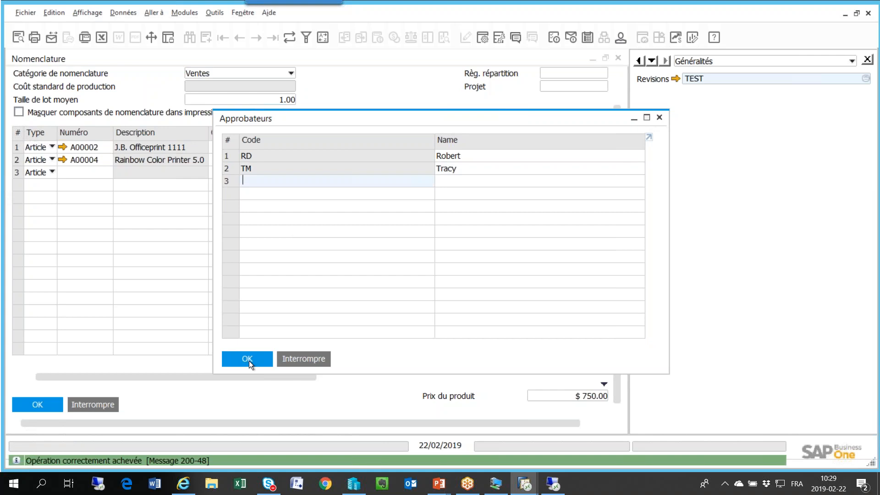
pyautogui.click(249, 360)
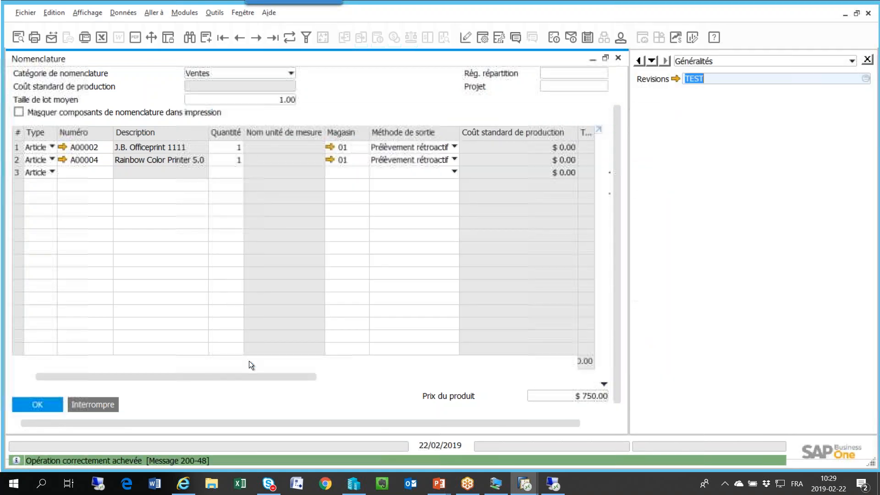
# Open the linked TEST revisions record and set the approver of revision 0 to RD
pyautogui.click(675, 78)
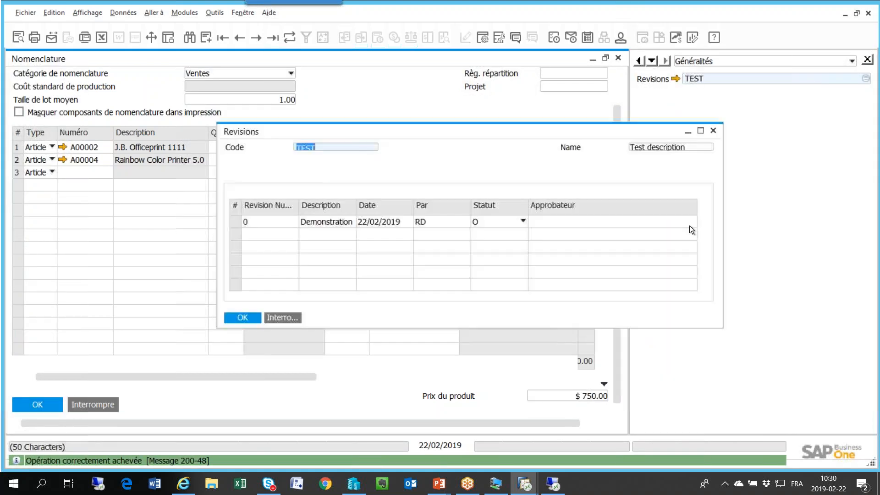
pyautogui.click(577, 222)
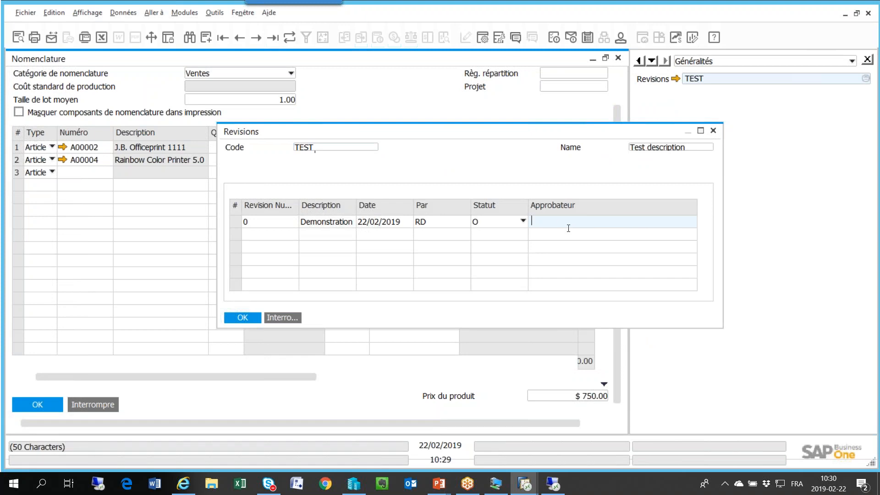
pyautogui.write('RD')
pyautogui.press('Tab')
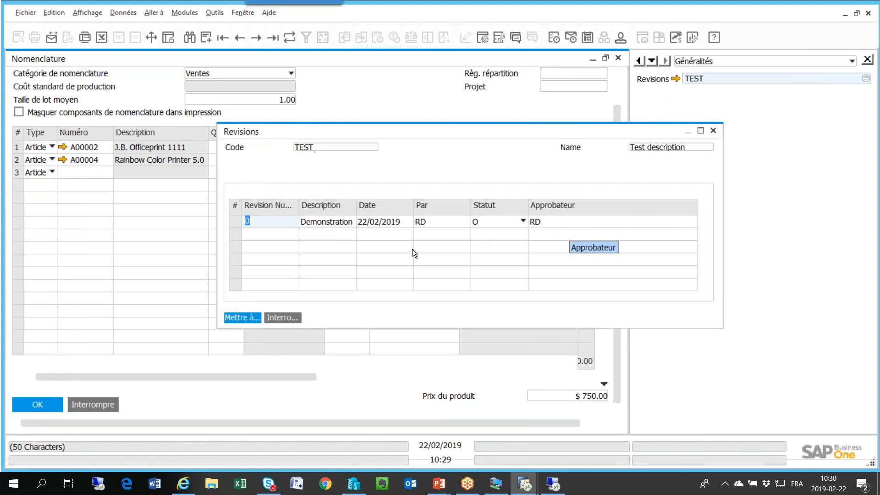
# Check the selection function display options for the Approbateur field and compare it with the Statut field
pyautogui.click(568, 221)
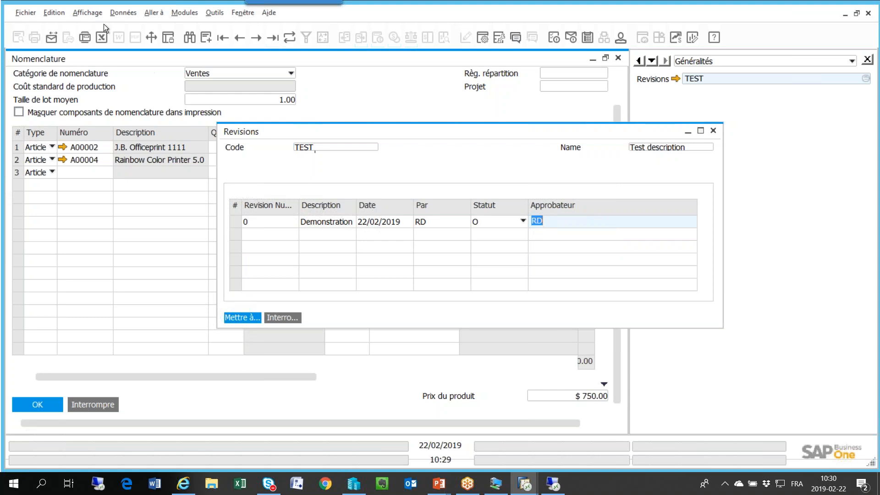
pyautogui.click(92, 15)
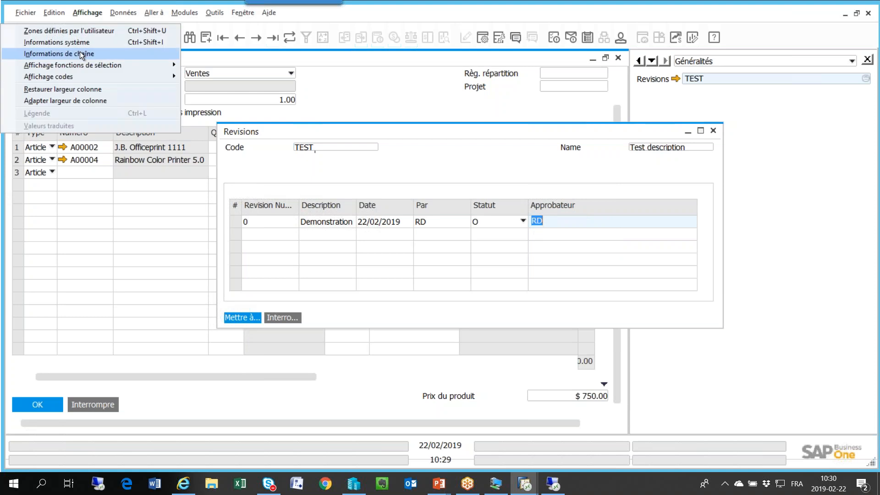
pyautogui.moveTo(82, 67)
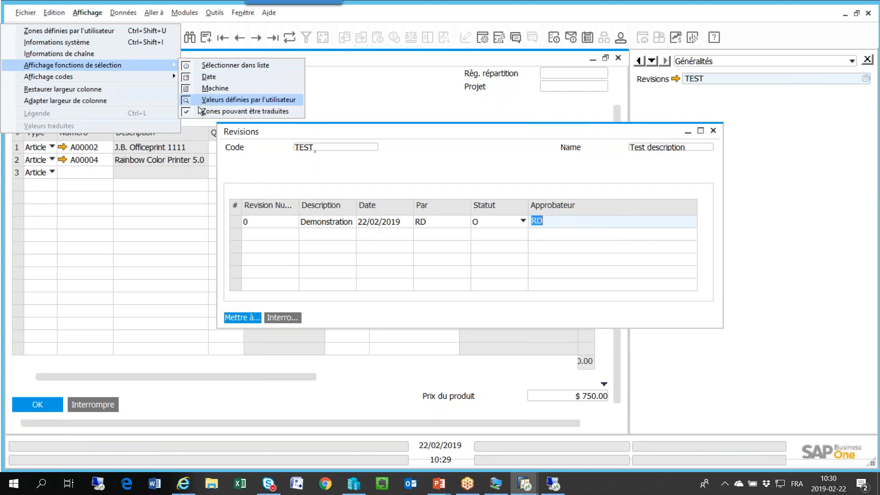
pyautogui.click(512, 243)
pyautogui.click(491, 222)
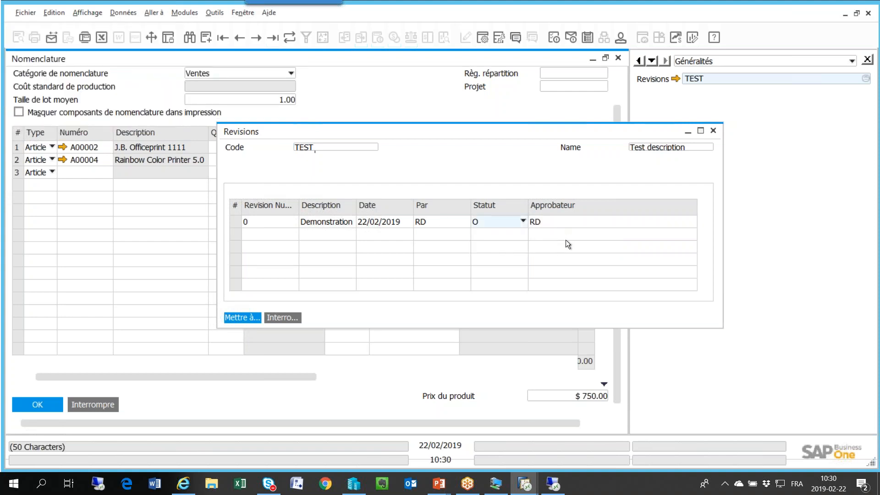
pyautogui.click(550, 223)
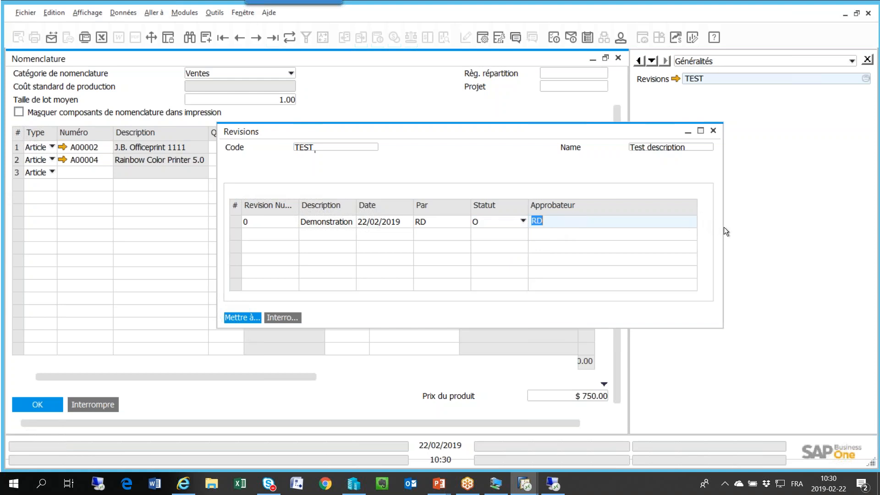
# Widen the Revisions window, save the updated TEST record and close it
pyautogui.moveTo(721, 226); pyautogui.dragTo(795, 224)
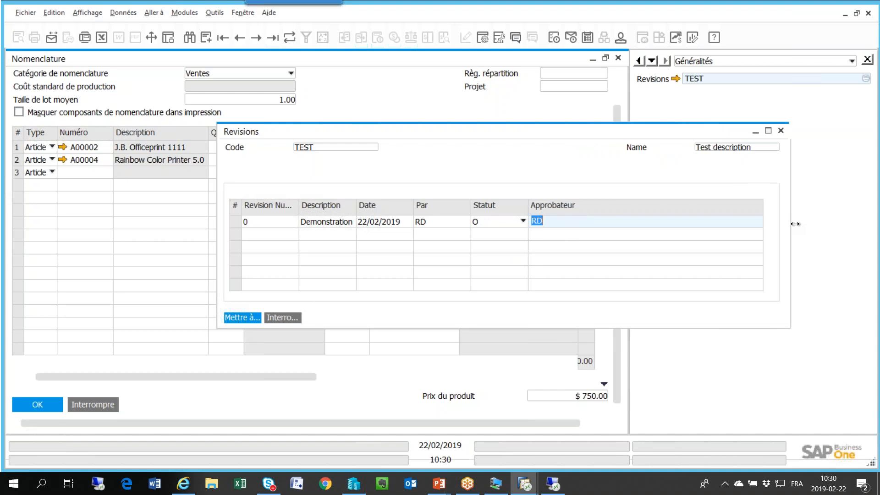
pyautogui.click(256, 317)
pyautogui.click(743, 225)
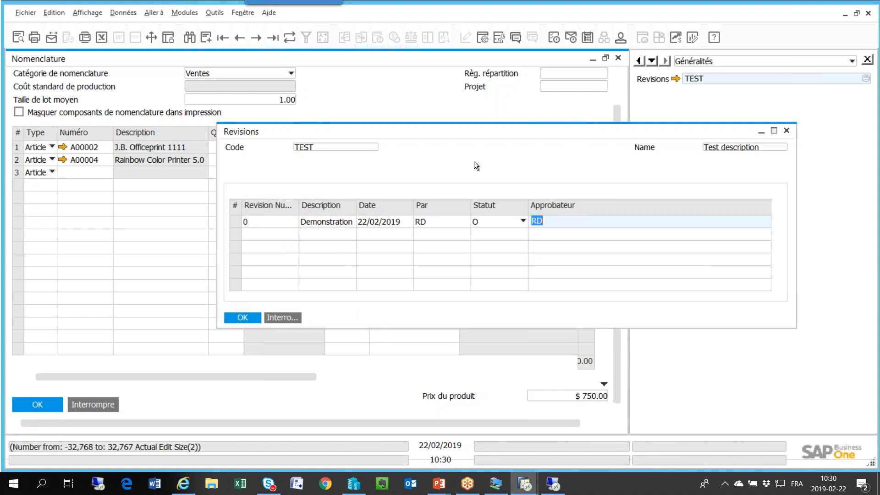
pyautogui.click(245, 318)
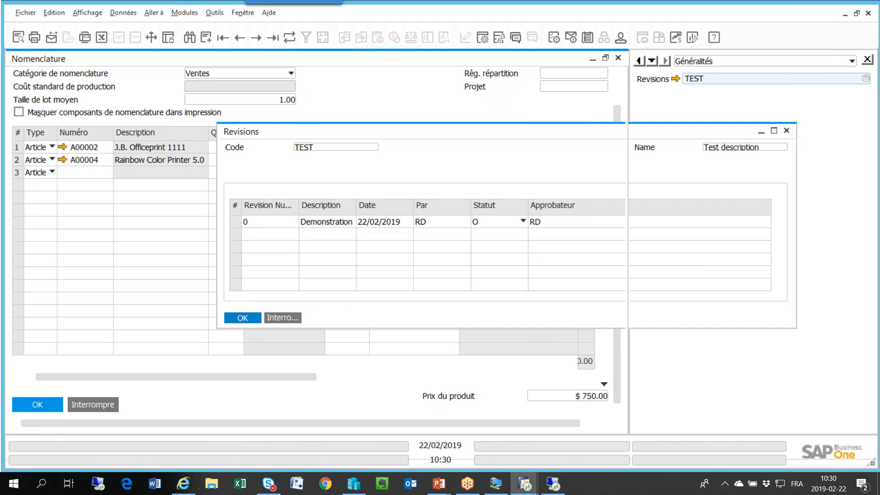
# Reopen the TEST revisions record and add a line with revision number 1 and description "Fin de la demo"
pyautogui.click(675, 80)
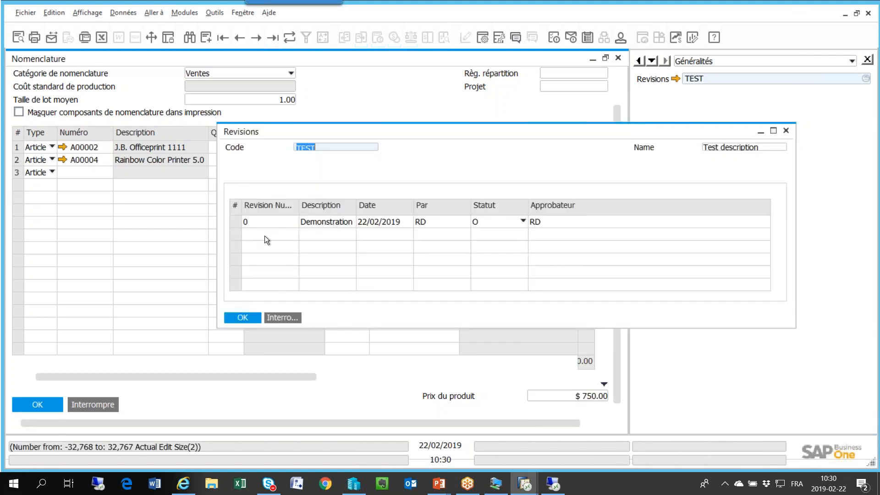
pyautogui.rightClick(260, 222)
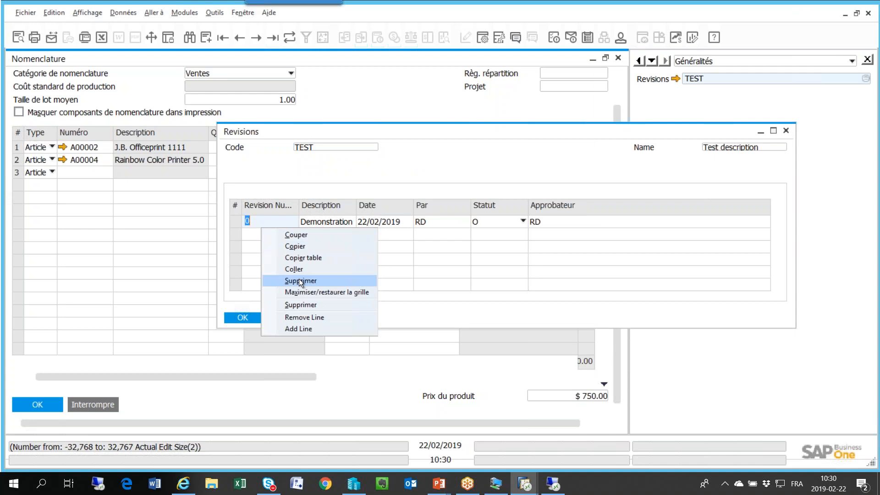
pyautogui.click(300, 329)
pyautogui.click(237, 238)
pyautogui.write('1')
pyautogui.click(309, 235)
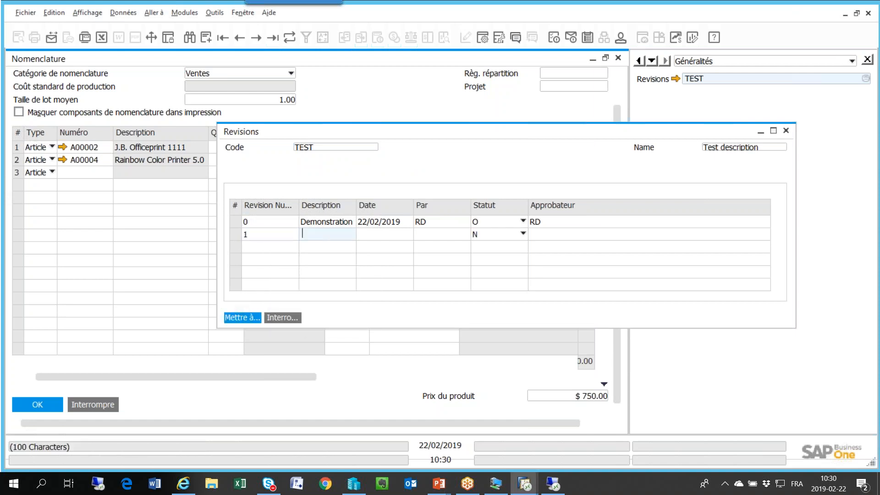
pyautogui.write('Fin de la demo')
# Complete revision 1 with date 20/02/2019, Par RD and status N - Non-Approuvé, leave its approver empty, and save and close the record
pyautogui.click(414, 235)
pyautogui.click(409, 235)
pyautogui.click(408, 234)
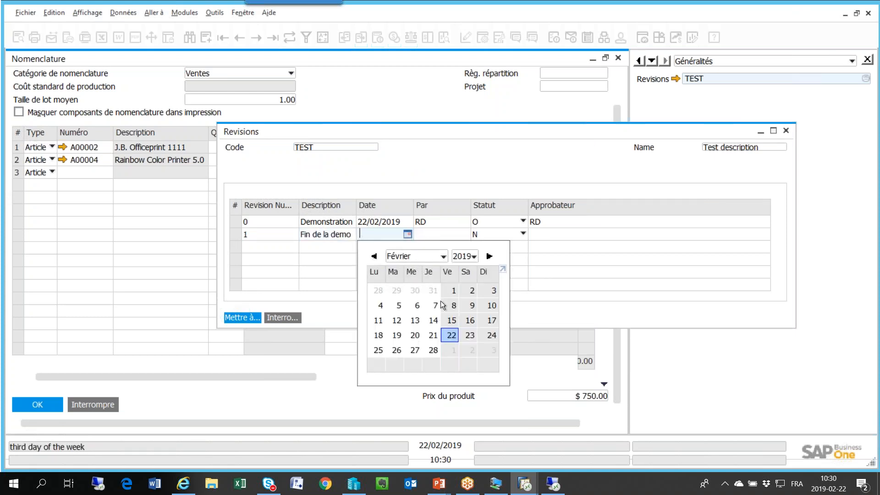
pyautogui.click(441, 235)
pyautogui.write('RD')
pyautogui.click(522, 234)
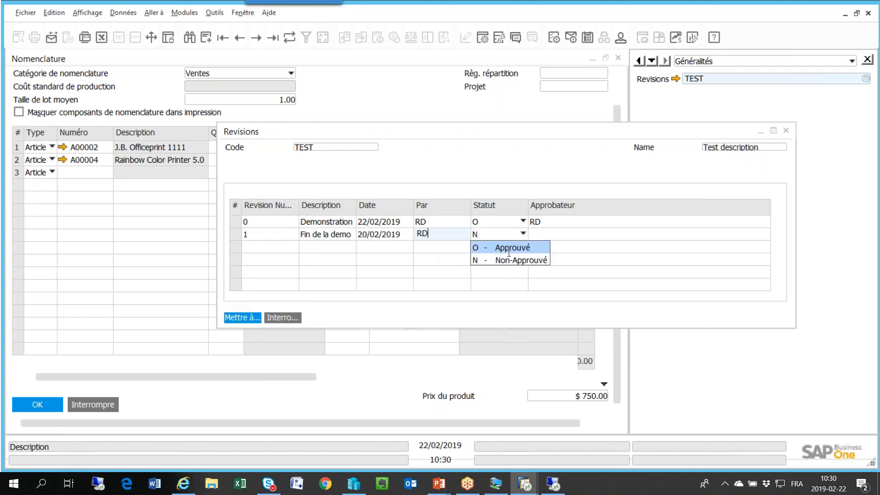
pyautogui.click(504, 259)
pyautogui.click(545, 236)
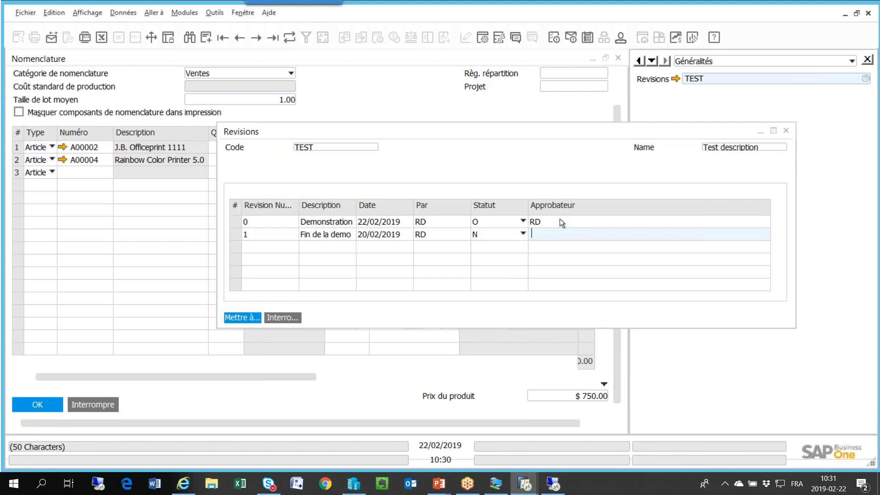
pyautogui.click(238, 318)
pyautogui.click(238, 318)
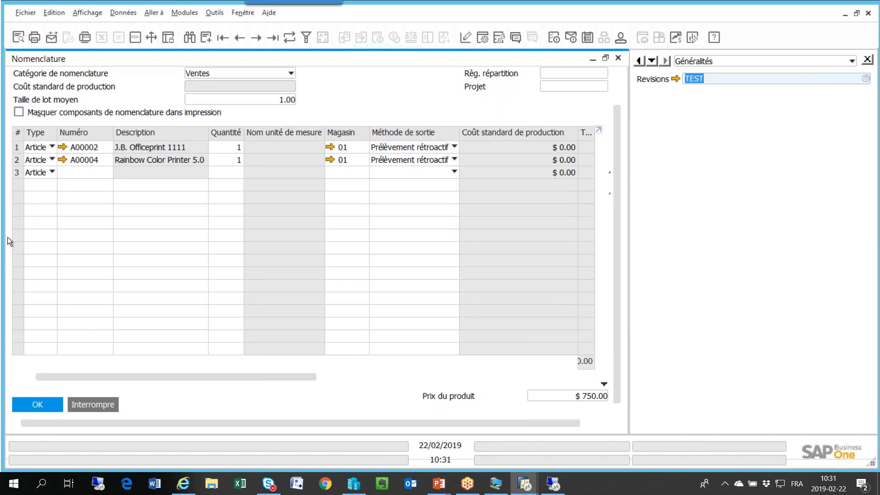
# Reopen the revisions record linked to the TEST bill of materials and review its revision lines
pyautogui.click(678, 79)
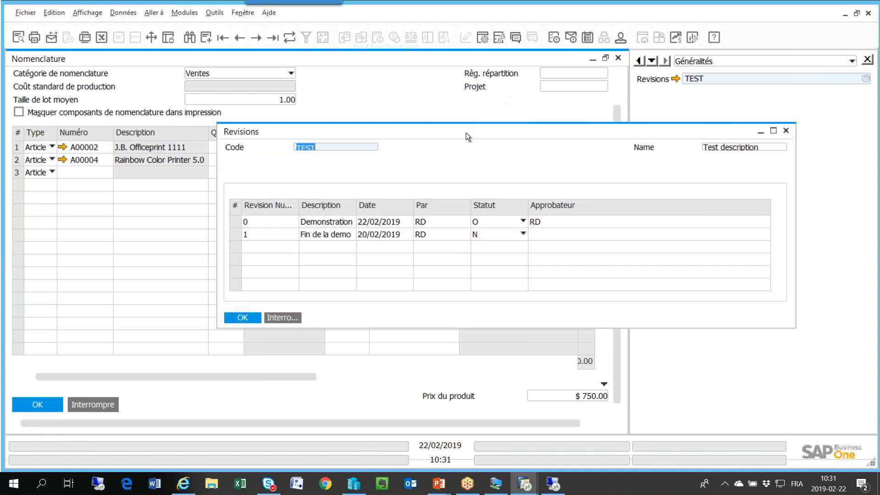
pyautogui.moveTo(347, 122); pyautogui.dragTo(200, 104)
pyautogui.press('Escape')
# Minimize the Revisions window and bring up the French UDF presentation in PowerPoint
pyautogui.click(760, 131)
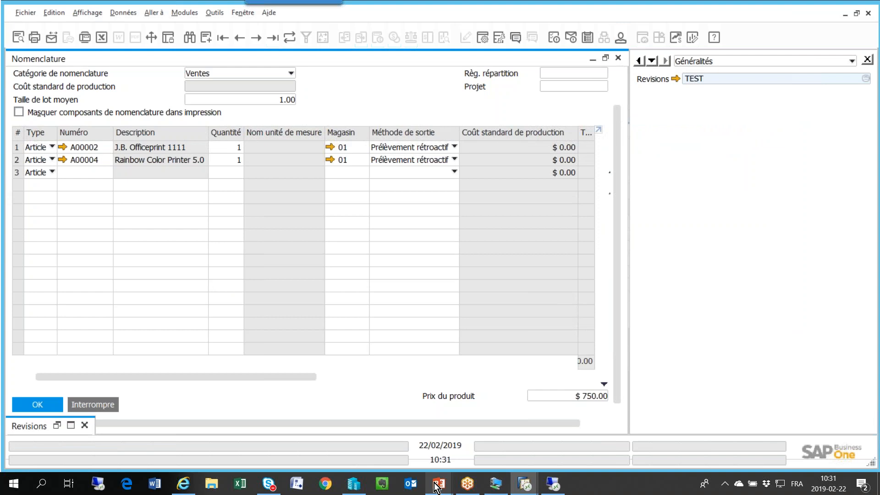
pyautogui.moveTo(437, 487)
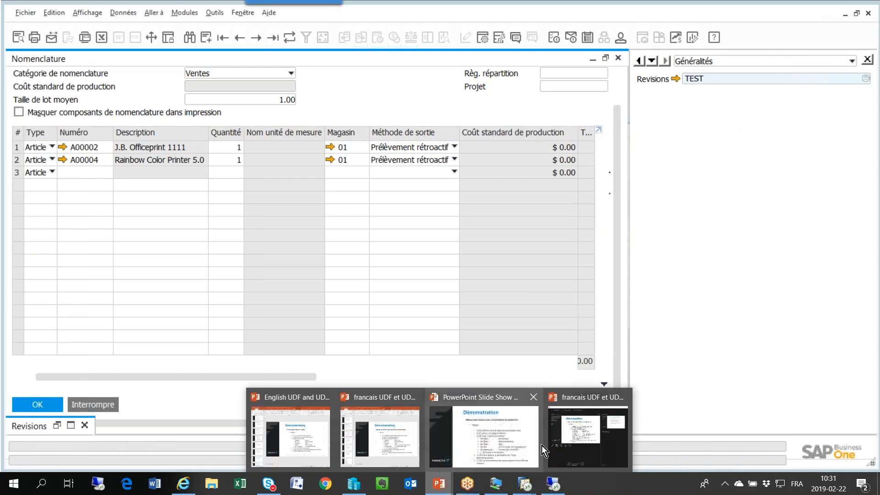
pyautogui.moveTo(572, 439)
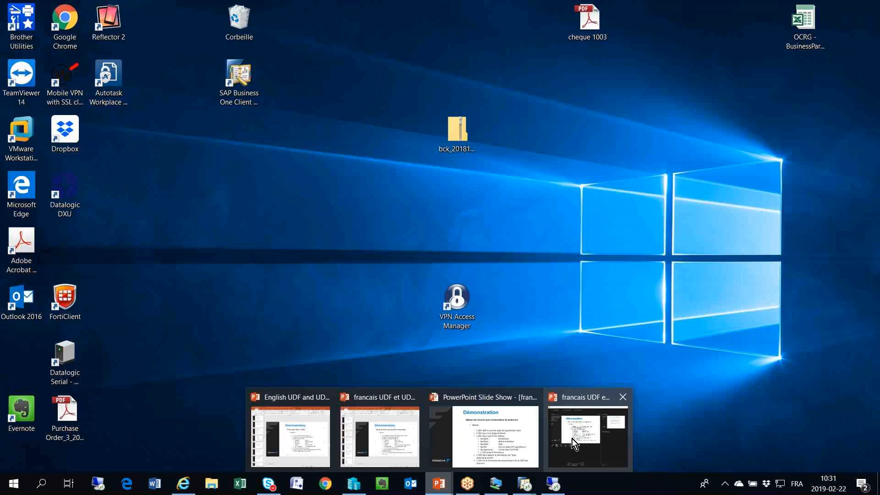